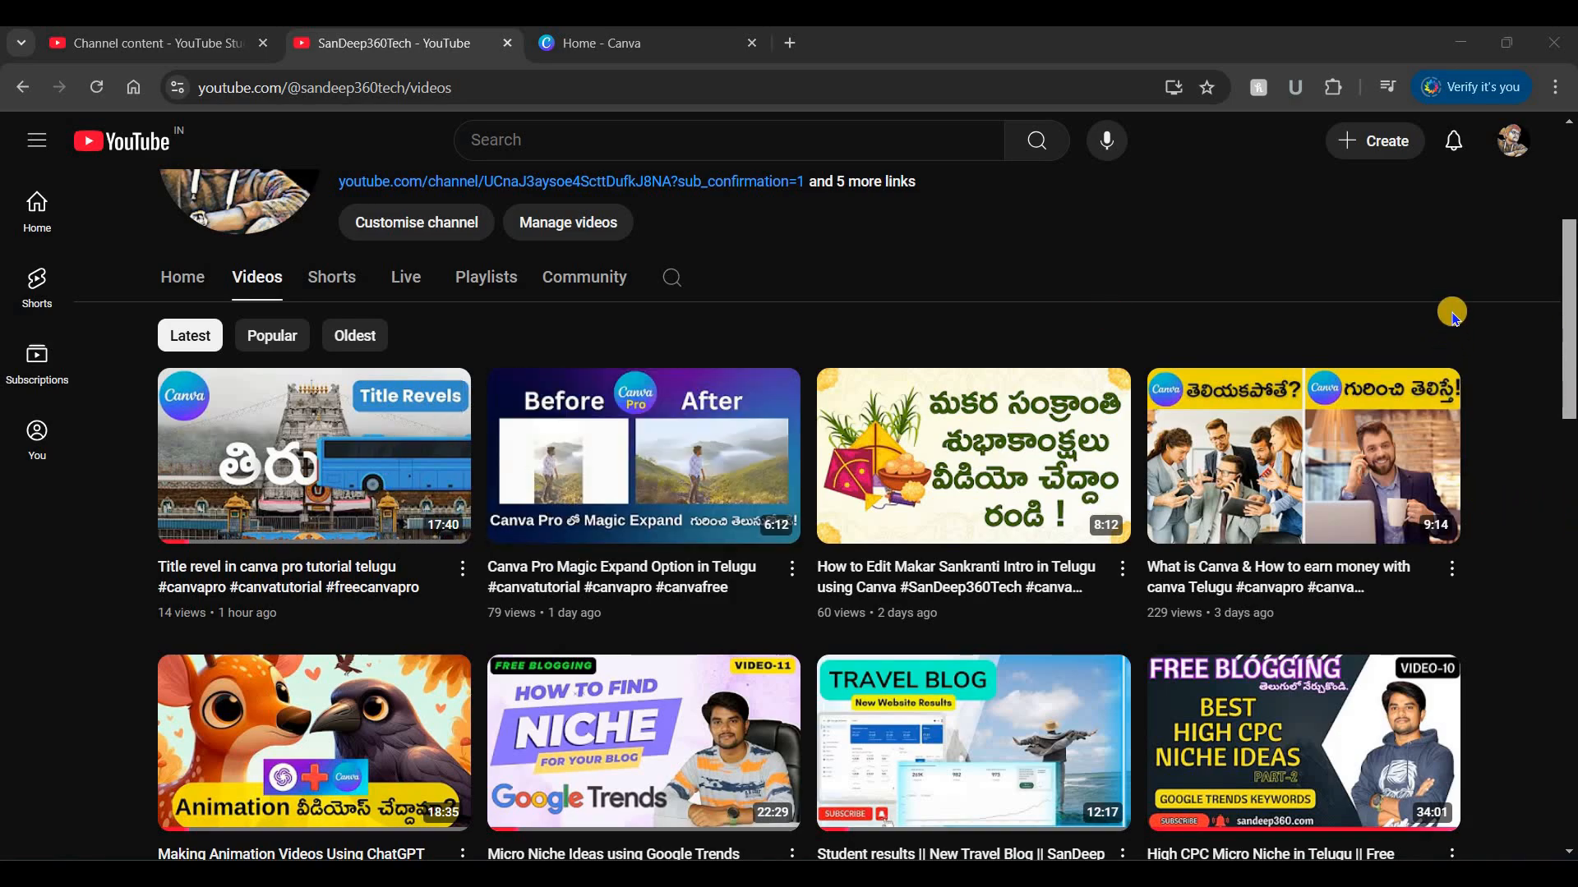
Step: Switch to Canva and create a blank YouTube Thumbnail design
scroll(1457, 330, up, 2)
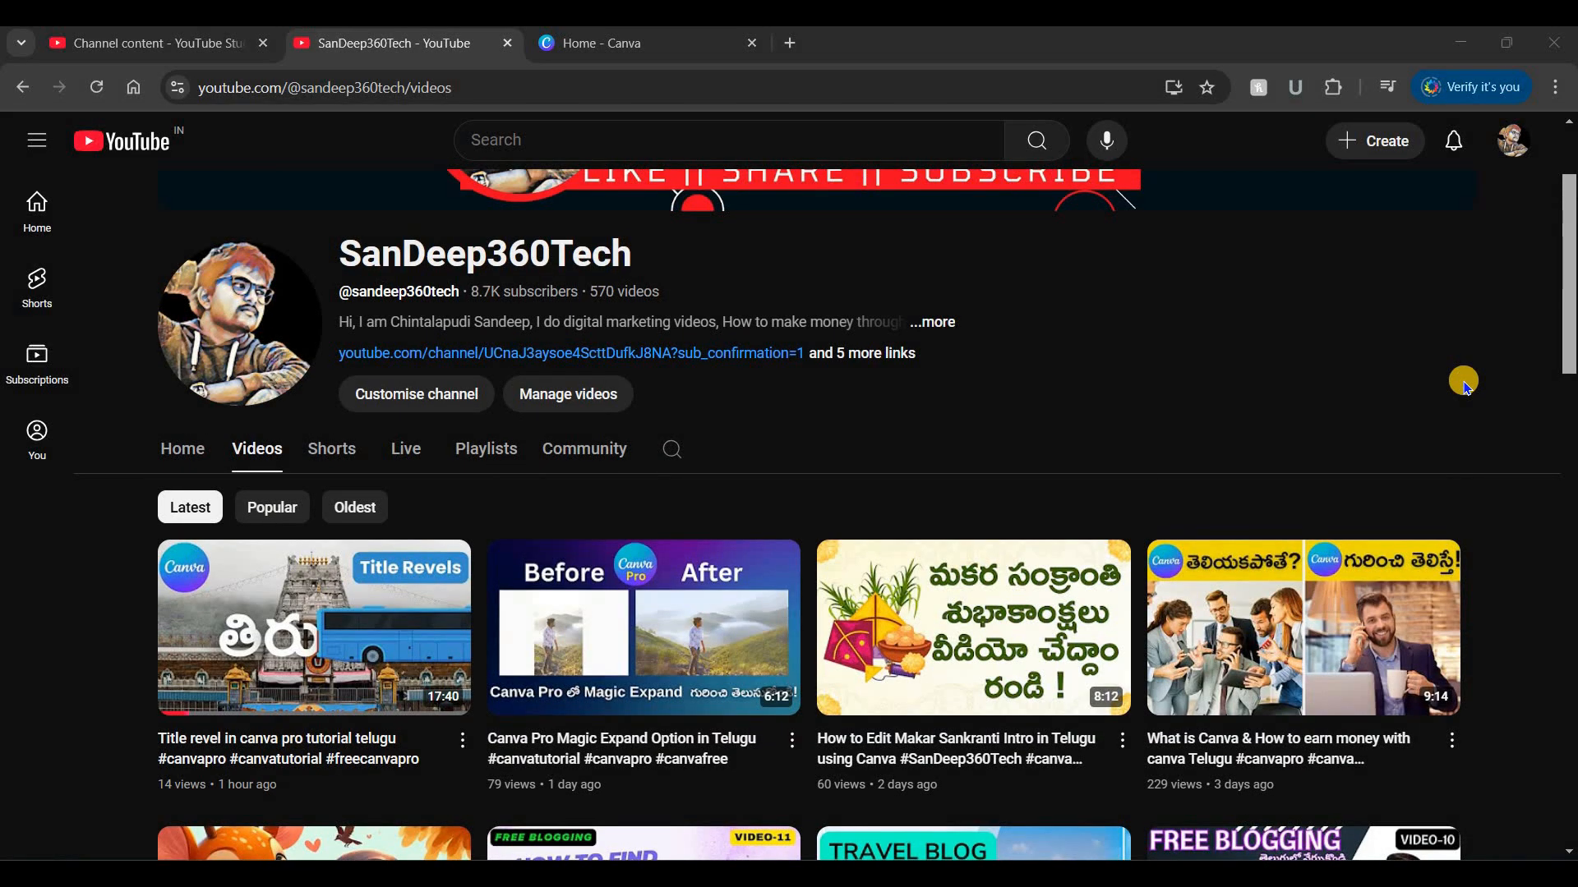
scroll(1463, 382, up, 2)
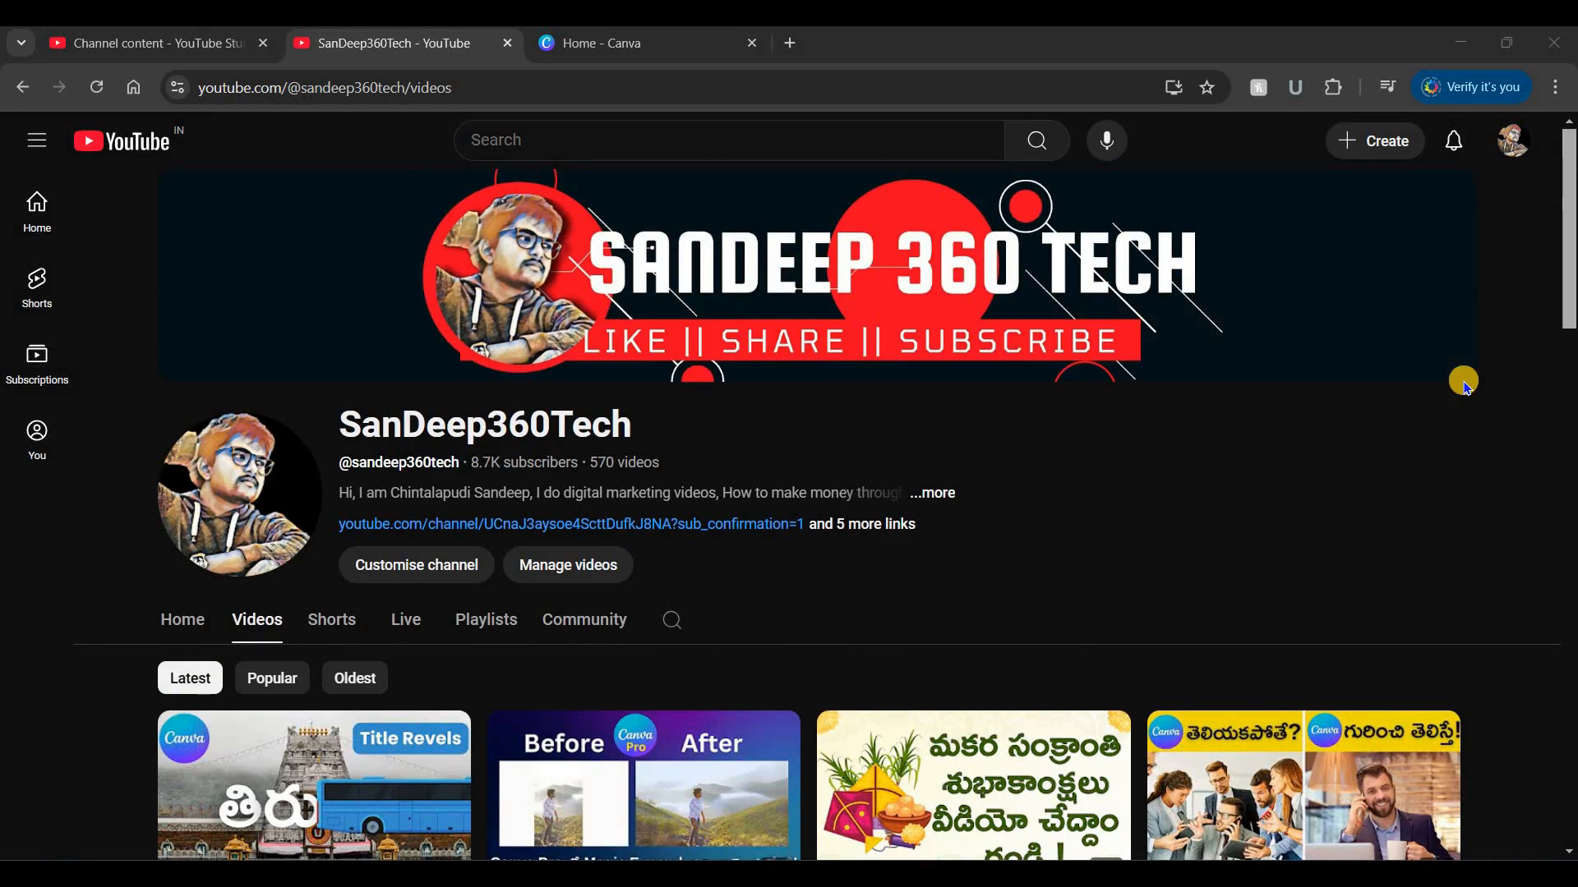
click(609, 45)
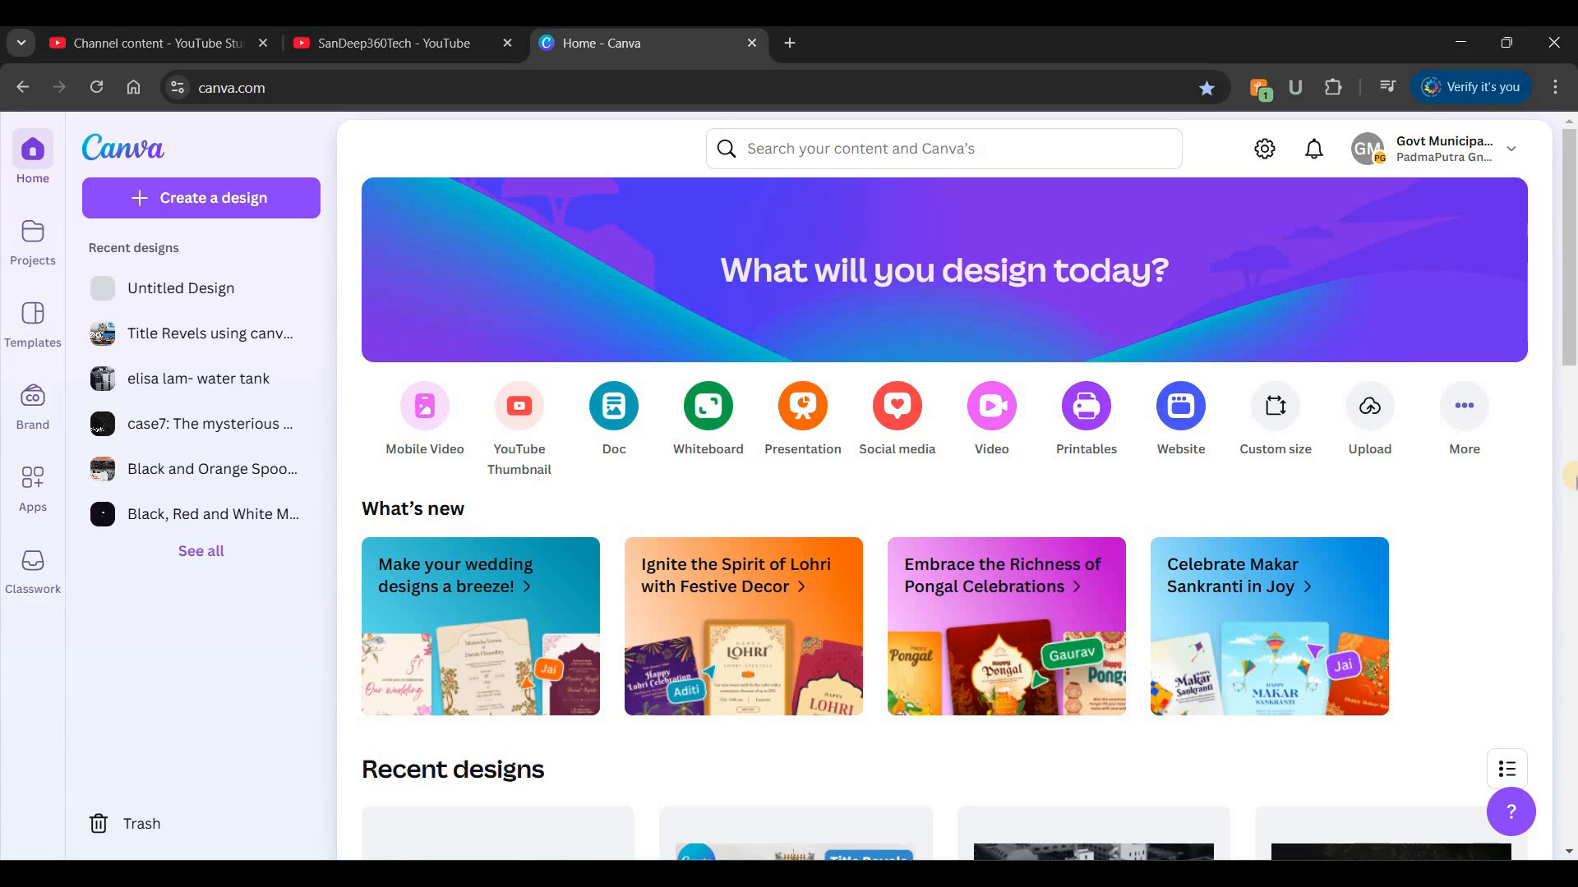
click(520, 408)
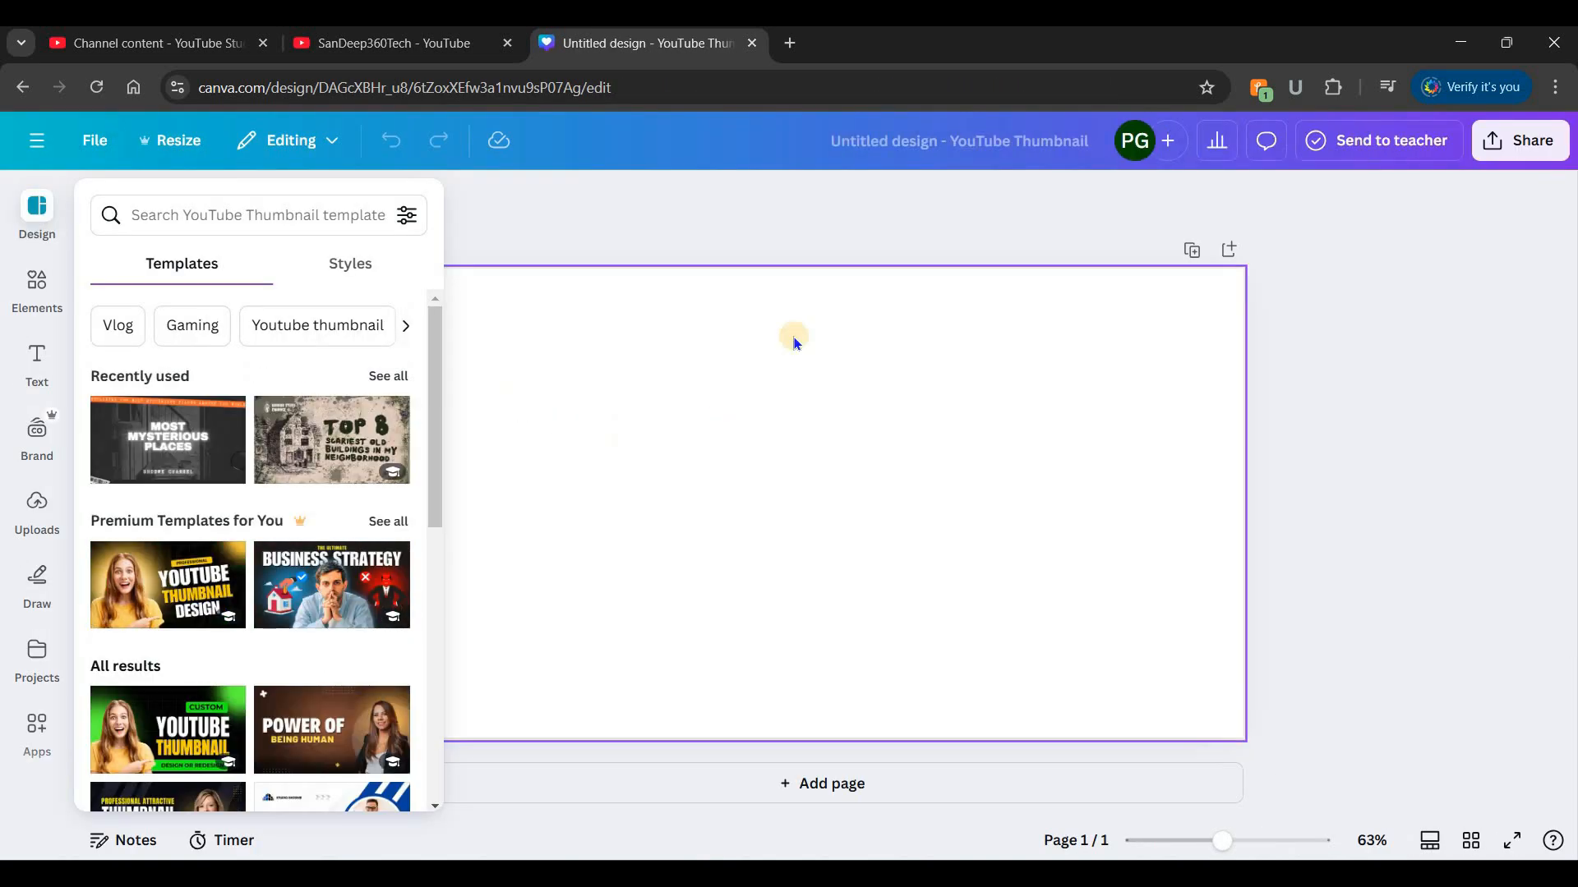
Step: Search the elements for "shop" and browse all the photo results for a store interior
click(198, 209)
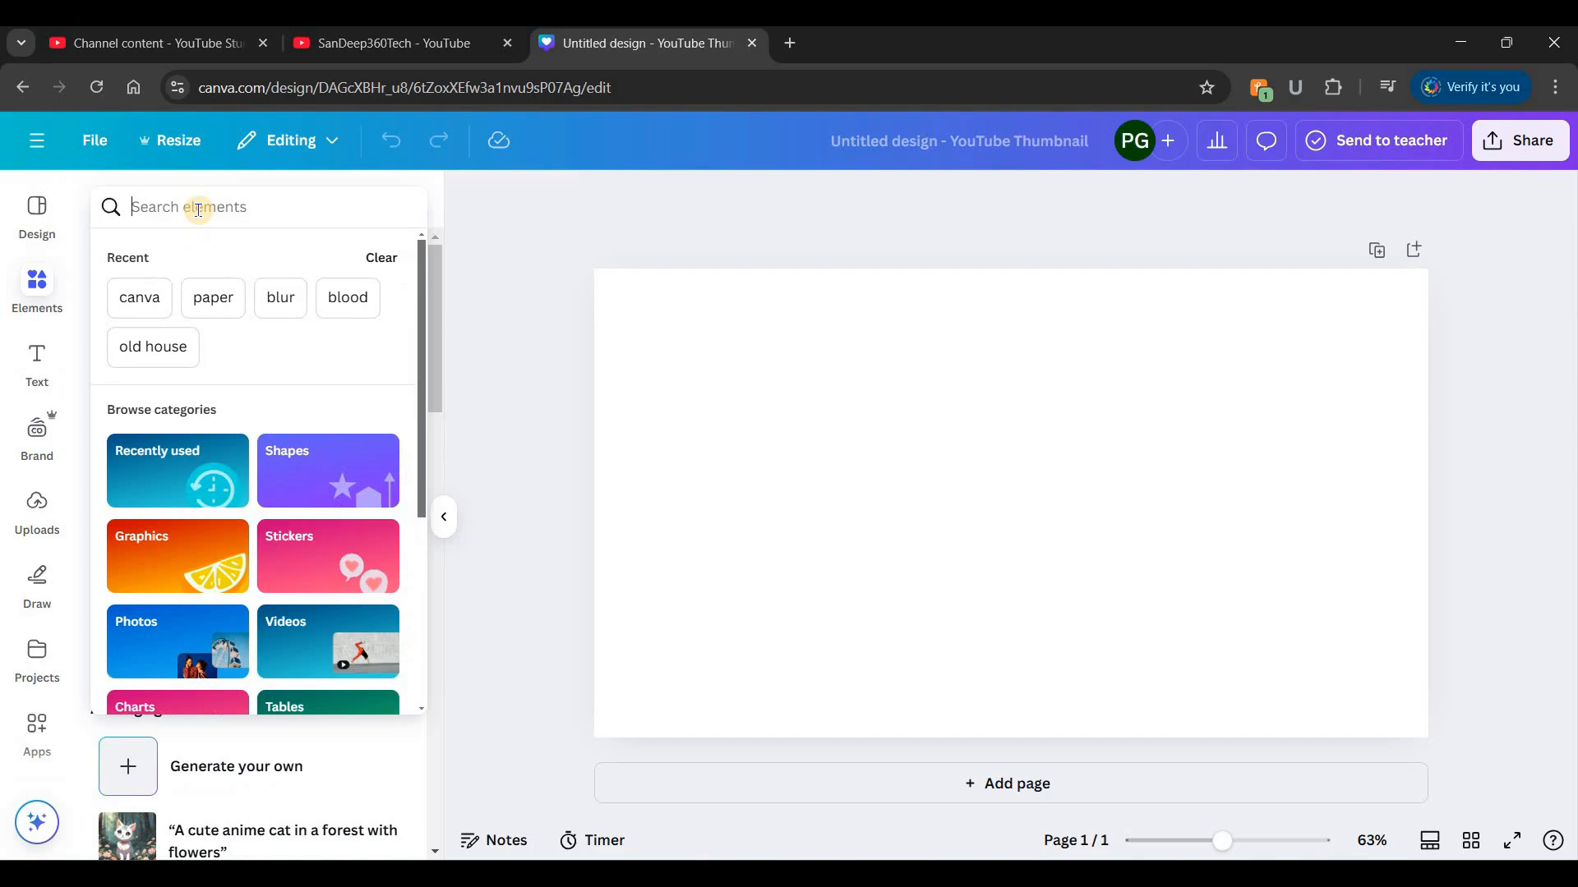
text(s)
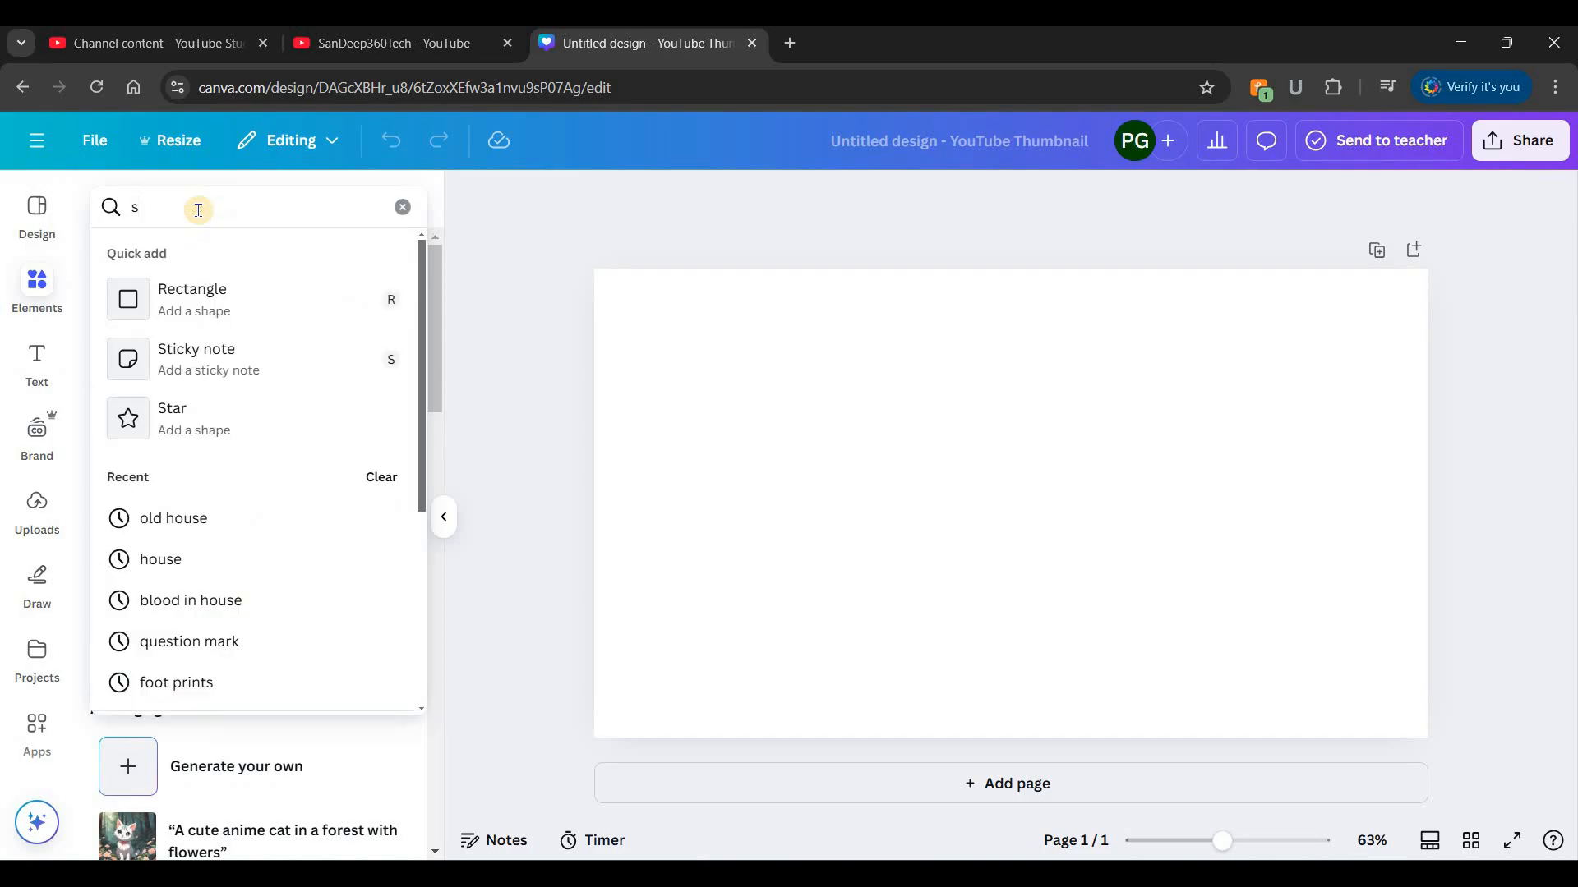
text(hop)
key(Return)
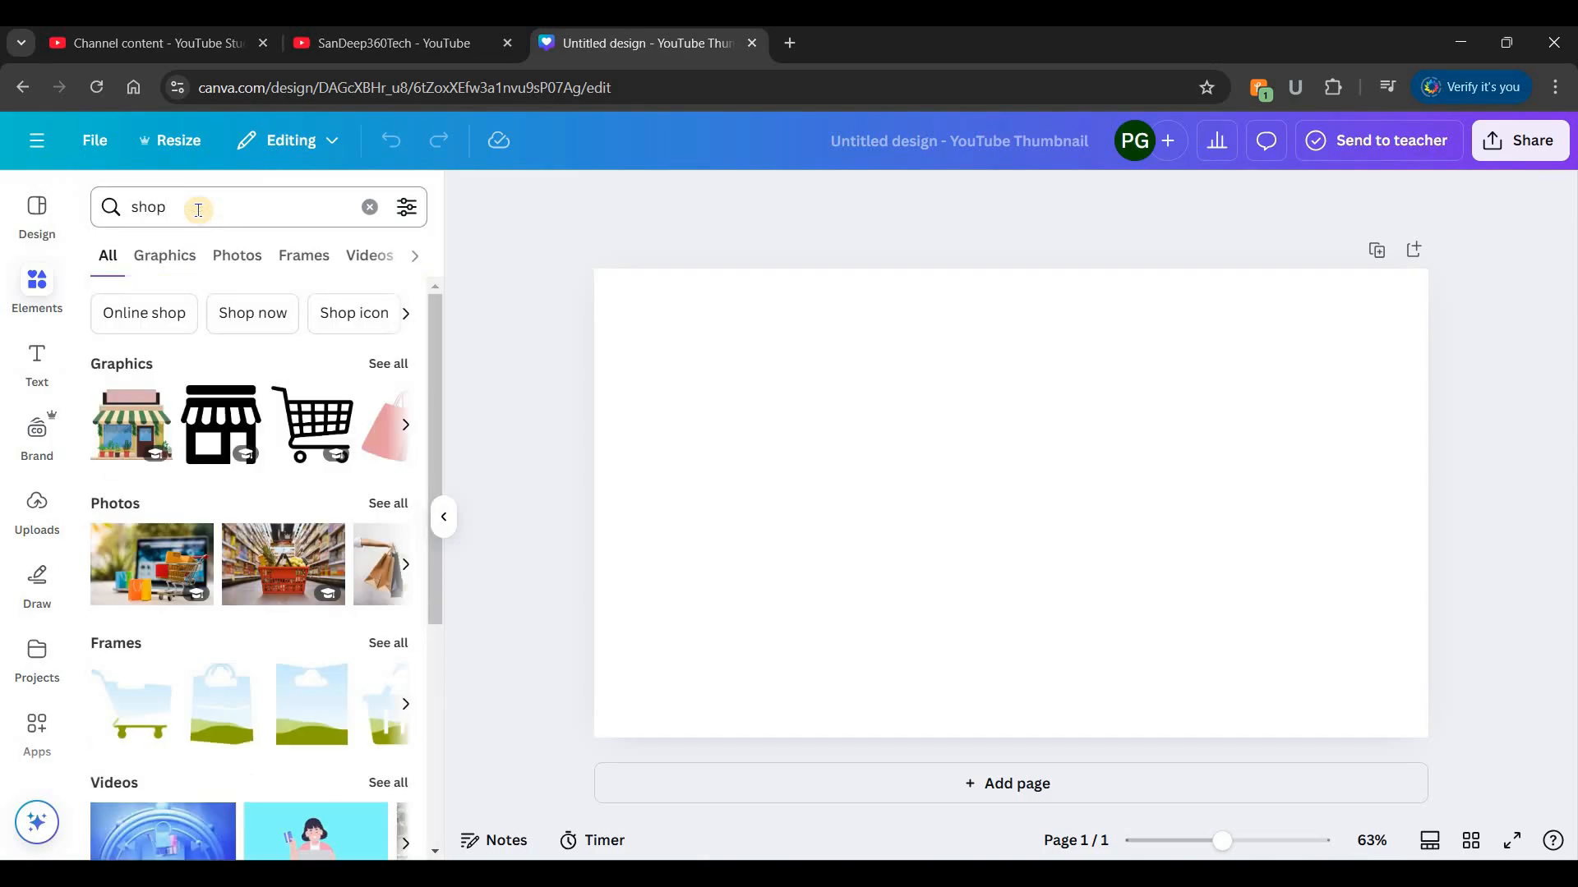
click(398, 504)
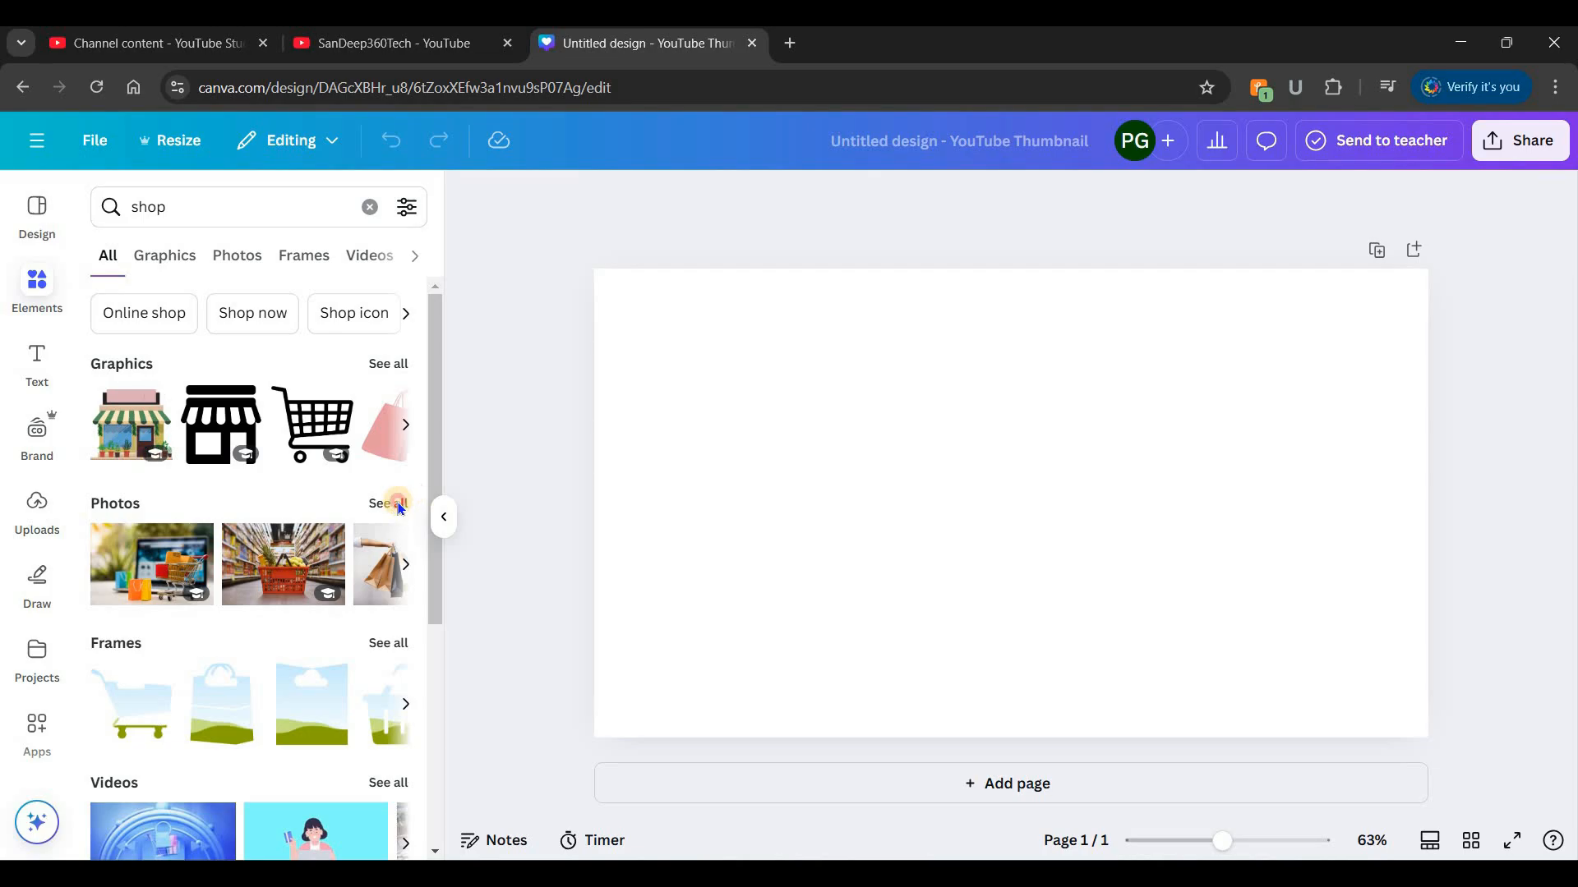
scroll(263, 614, down, 5)
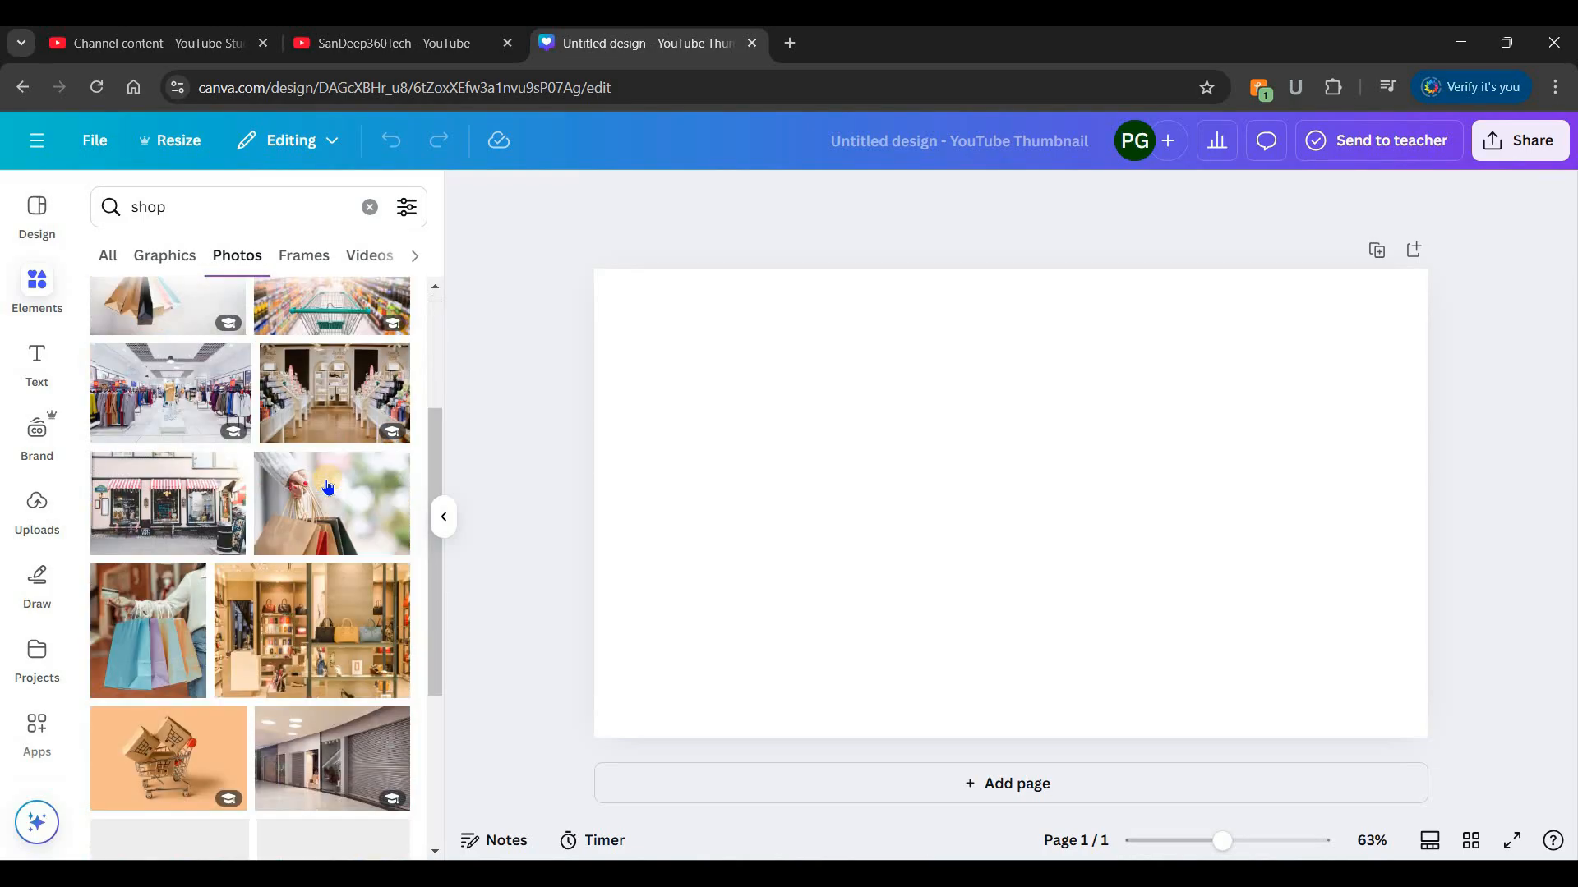
scroll(263, 615, down, 5)
Step: Add the handbag store interior photo to the page and set it as the background
click(152, 624)
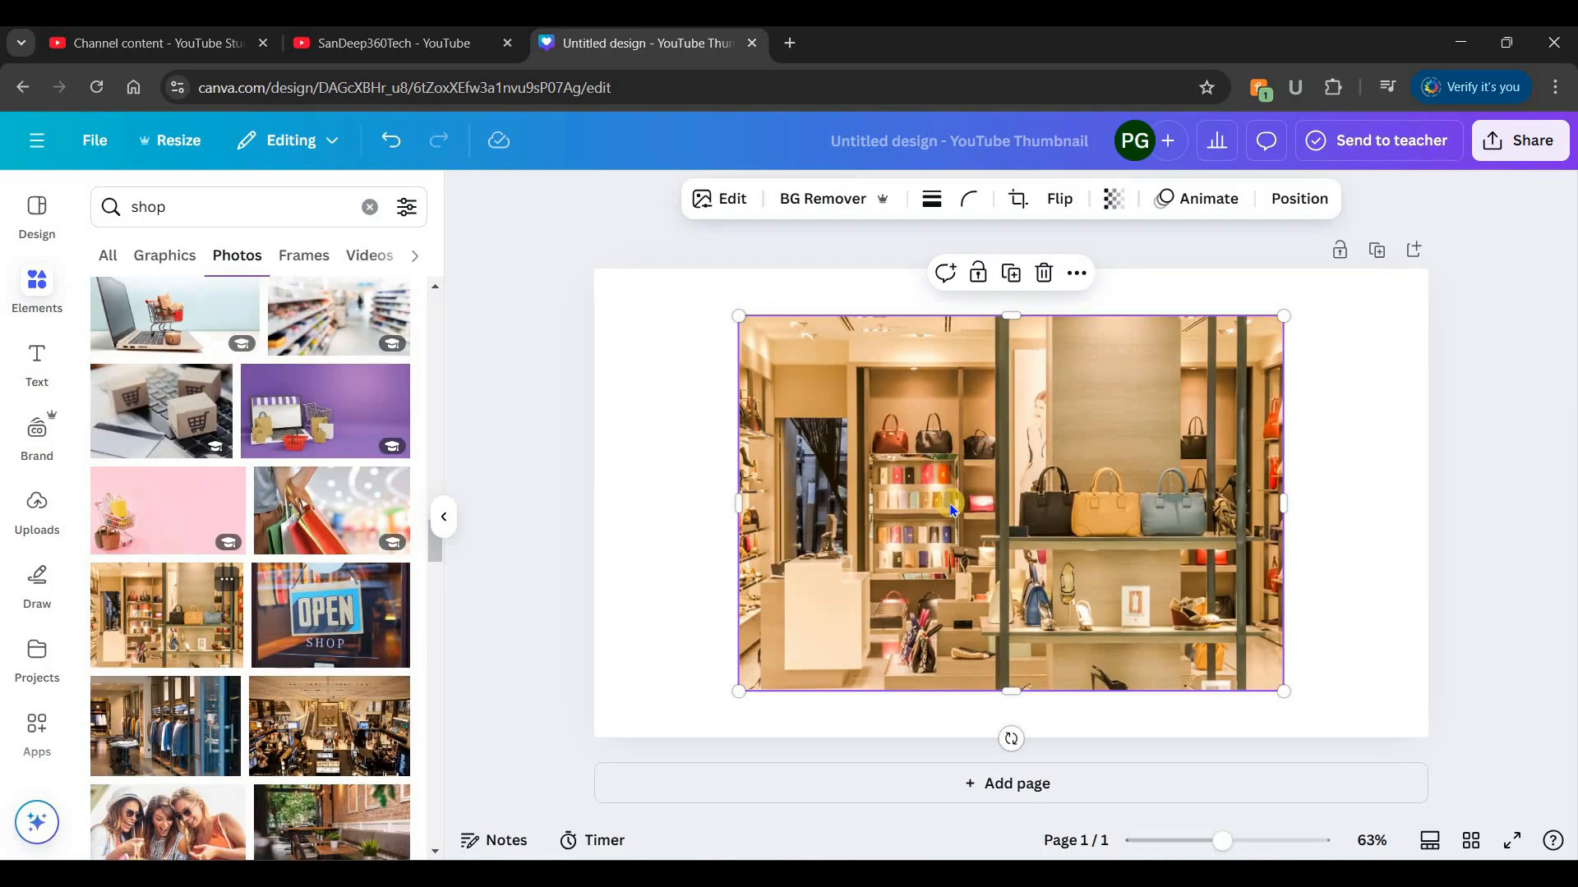
right_click(945, 495)
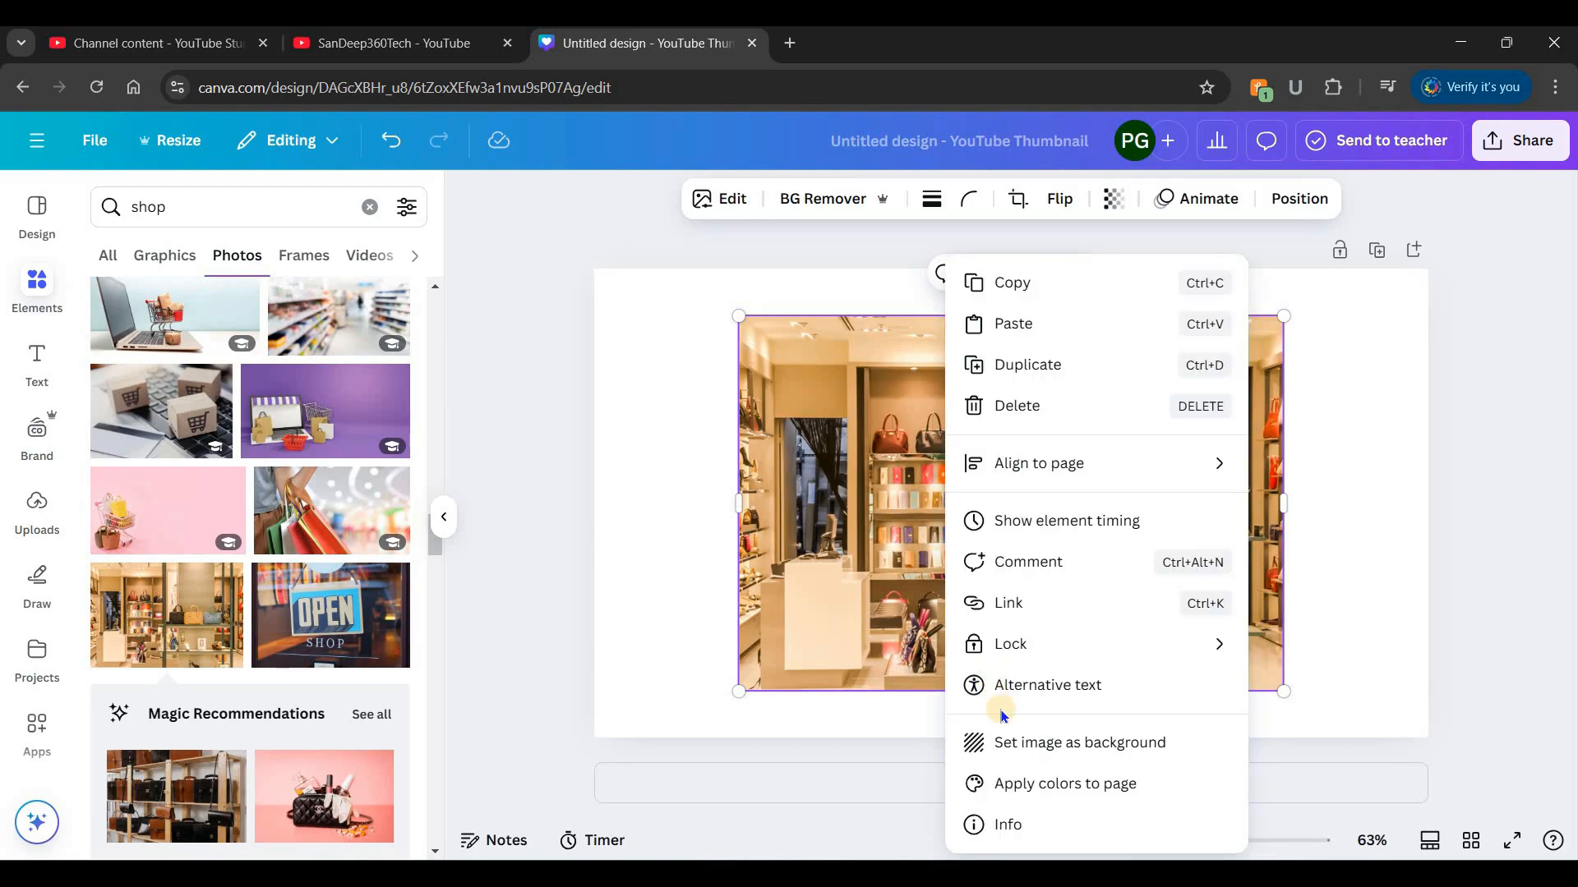
click(1005, 743)
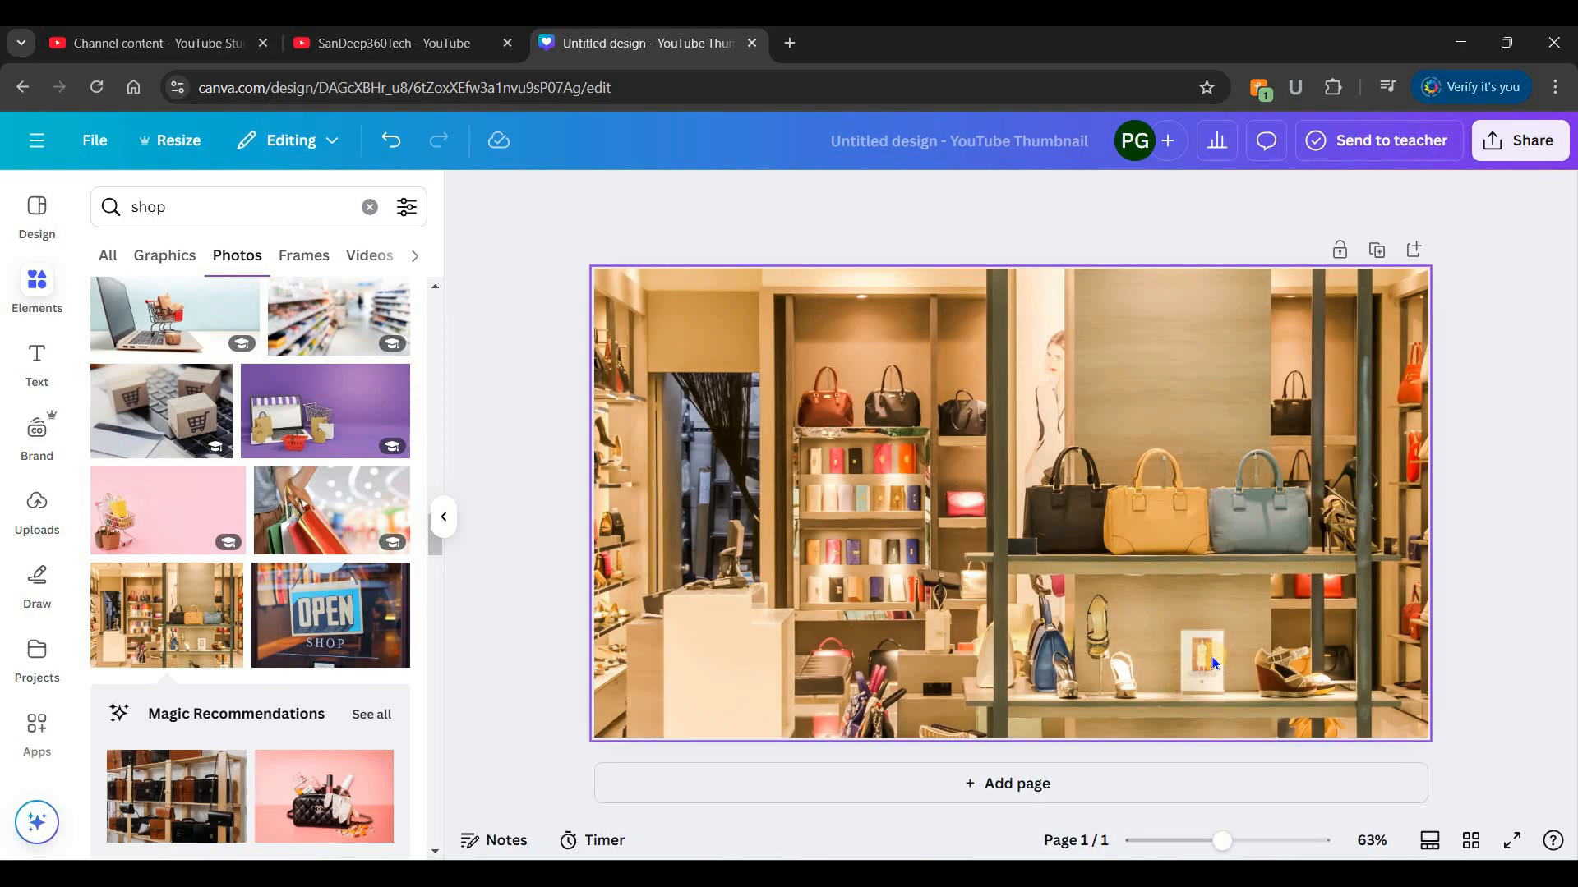
Step: Open the Magic Eraser for the background store photo
drag(1223, 840, 1231, 839)
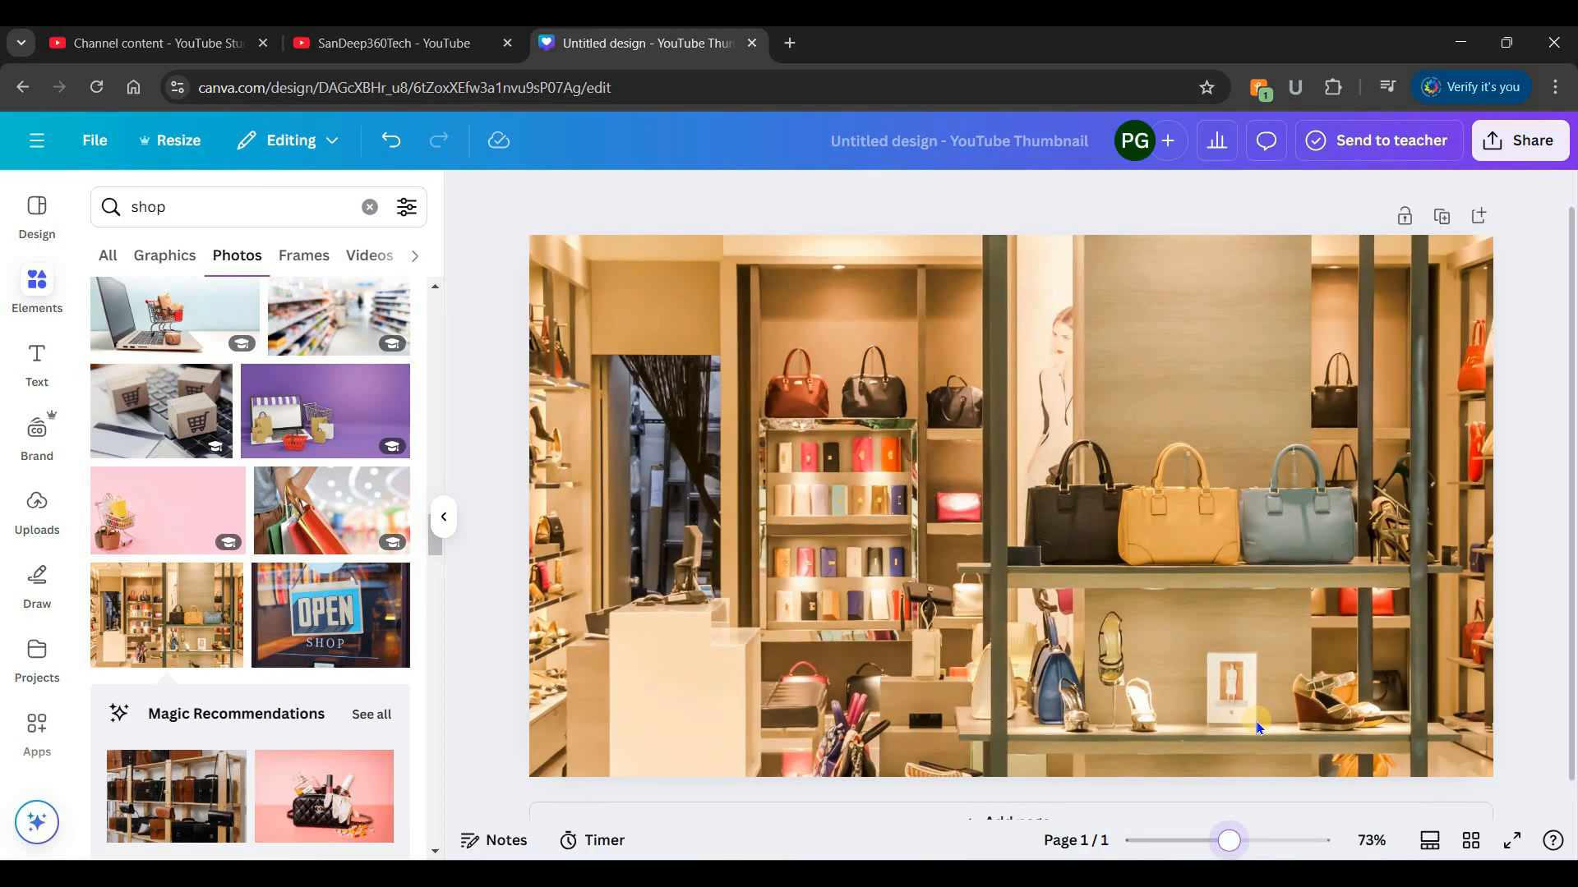
click(1237, 679)
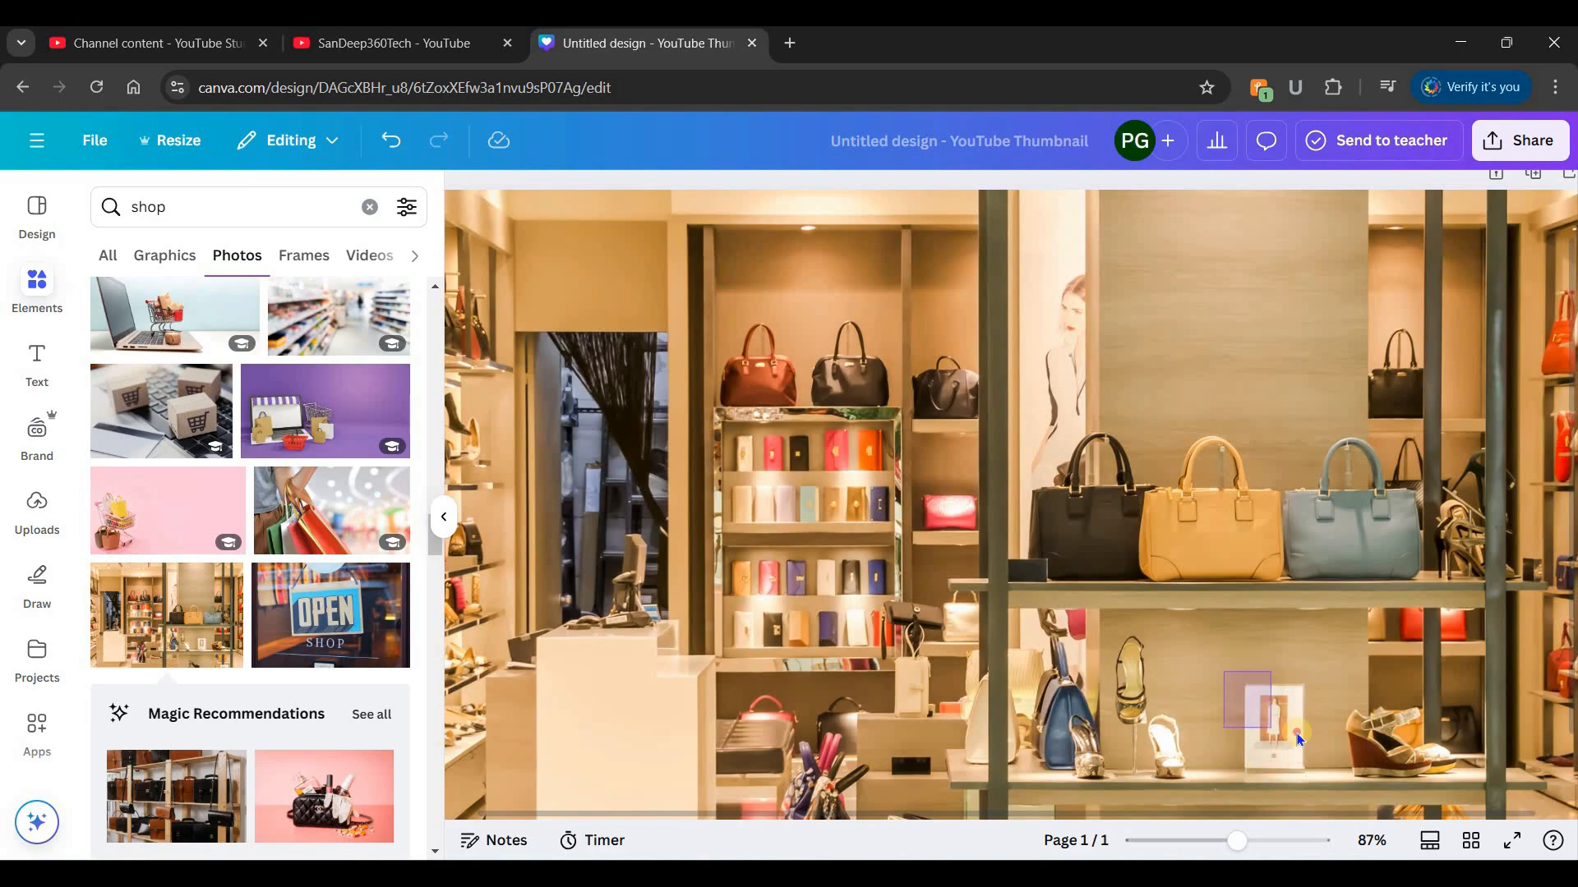
drag(1245, 839, 1231, 840)
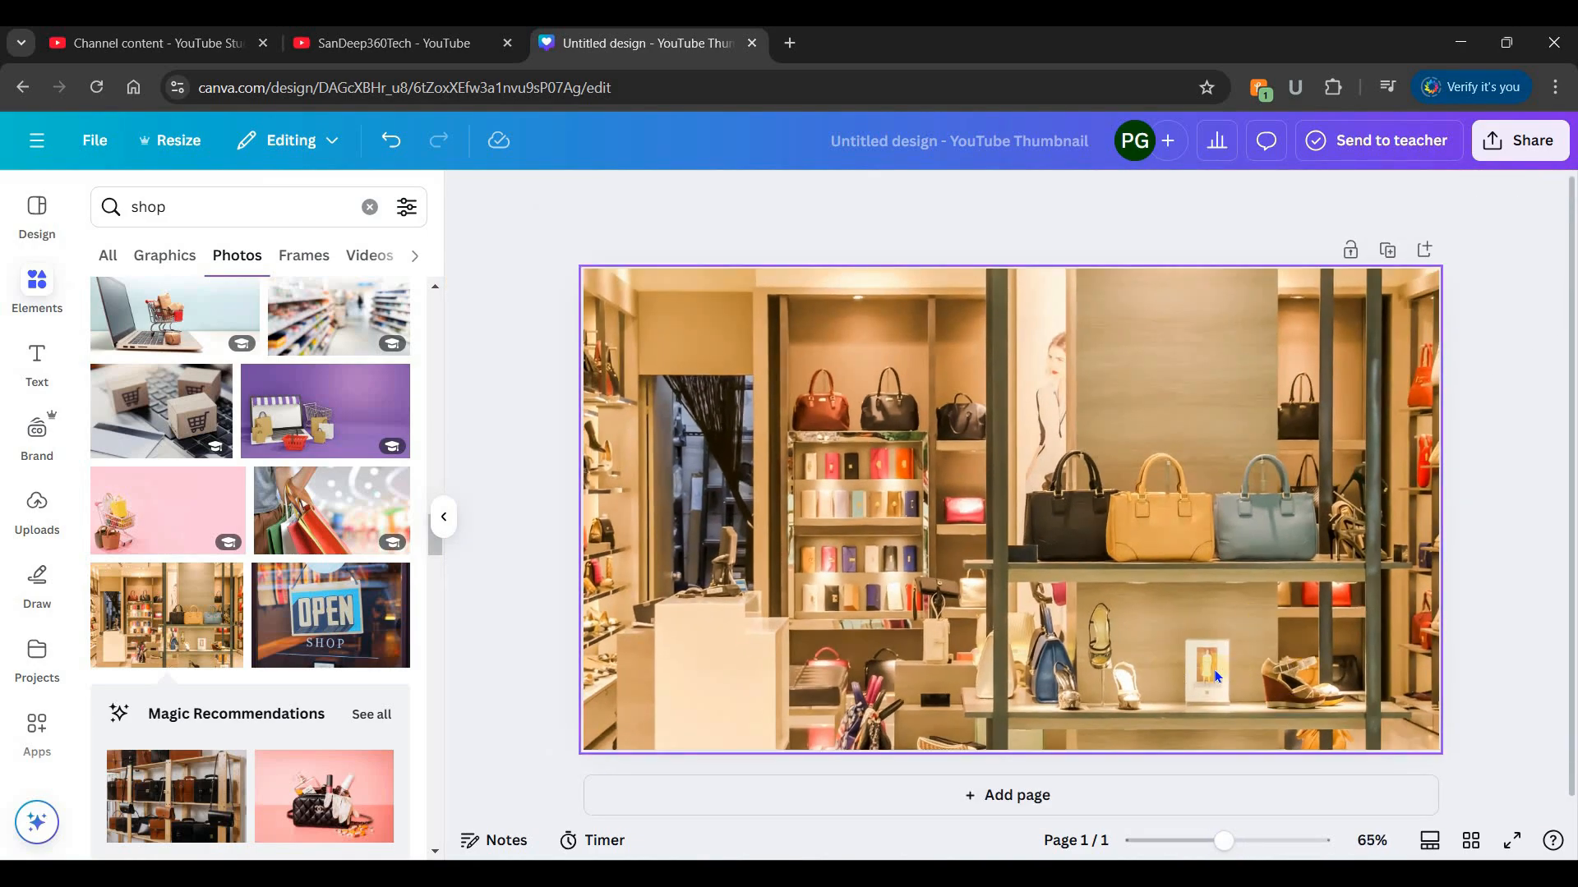
click(1001, 493)
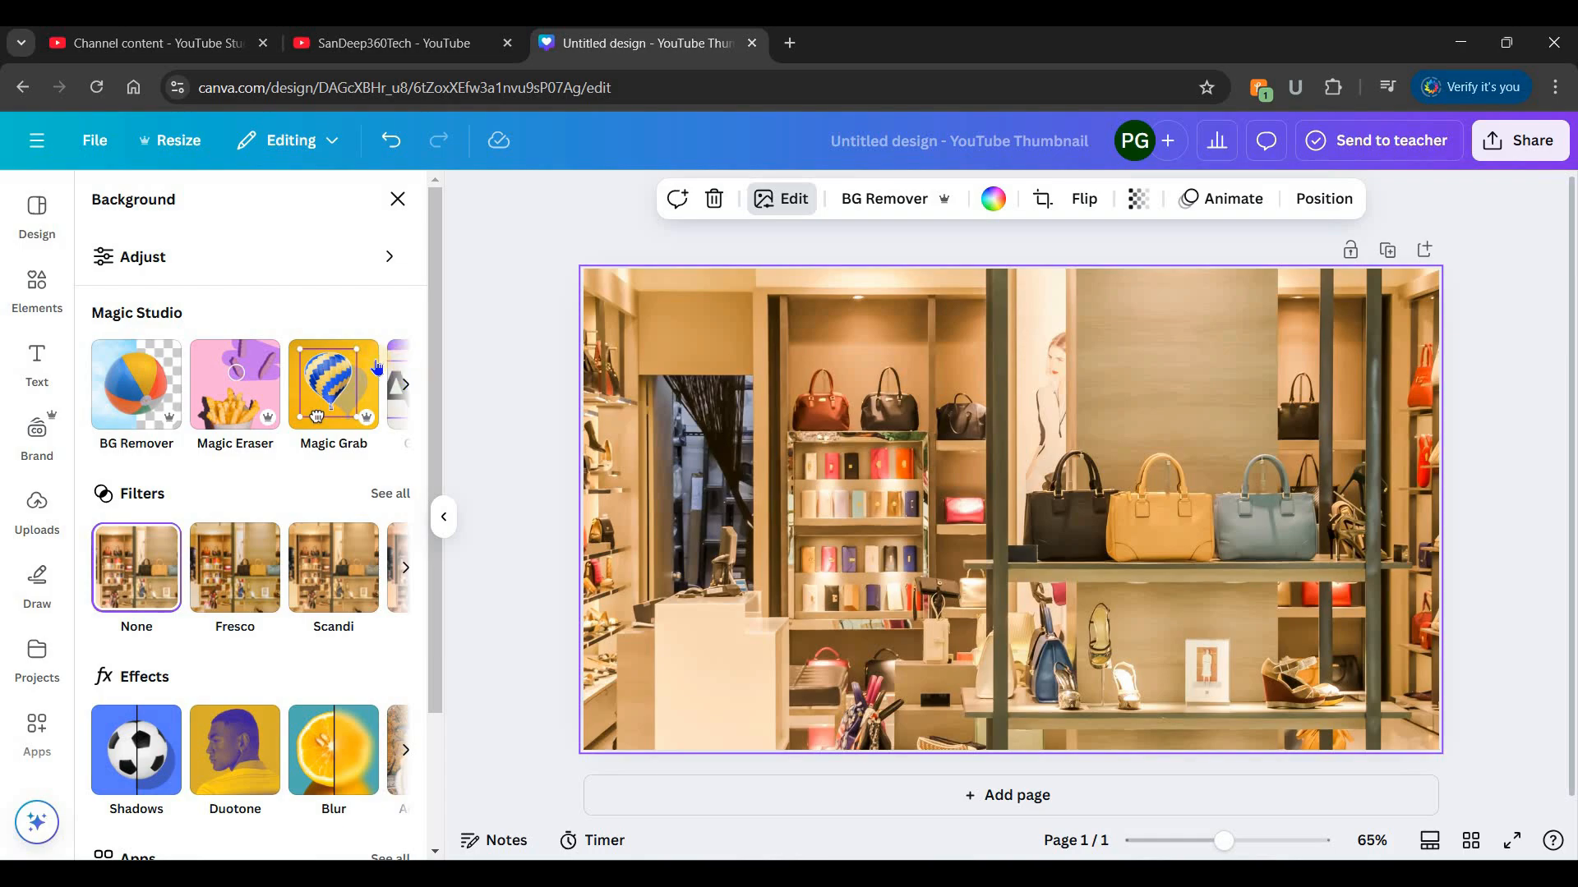
click(405, 382)
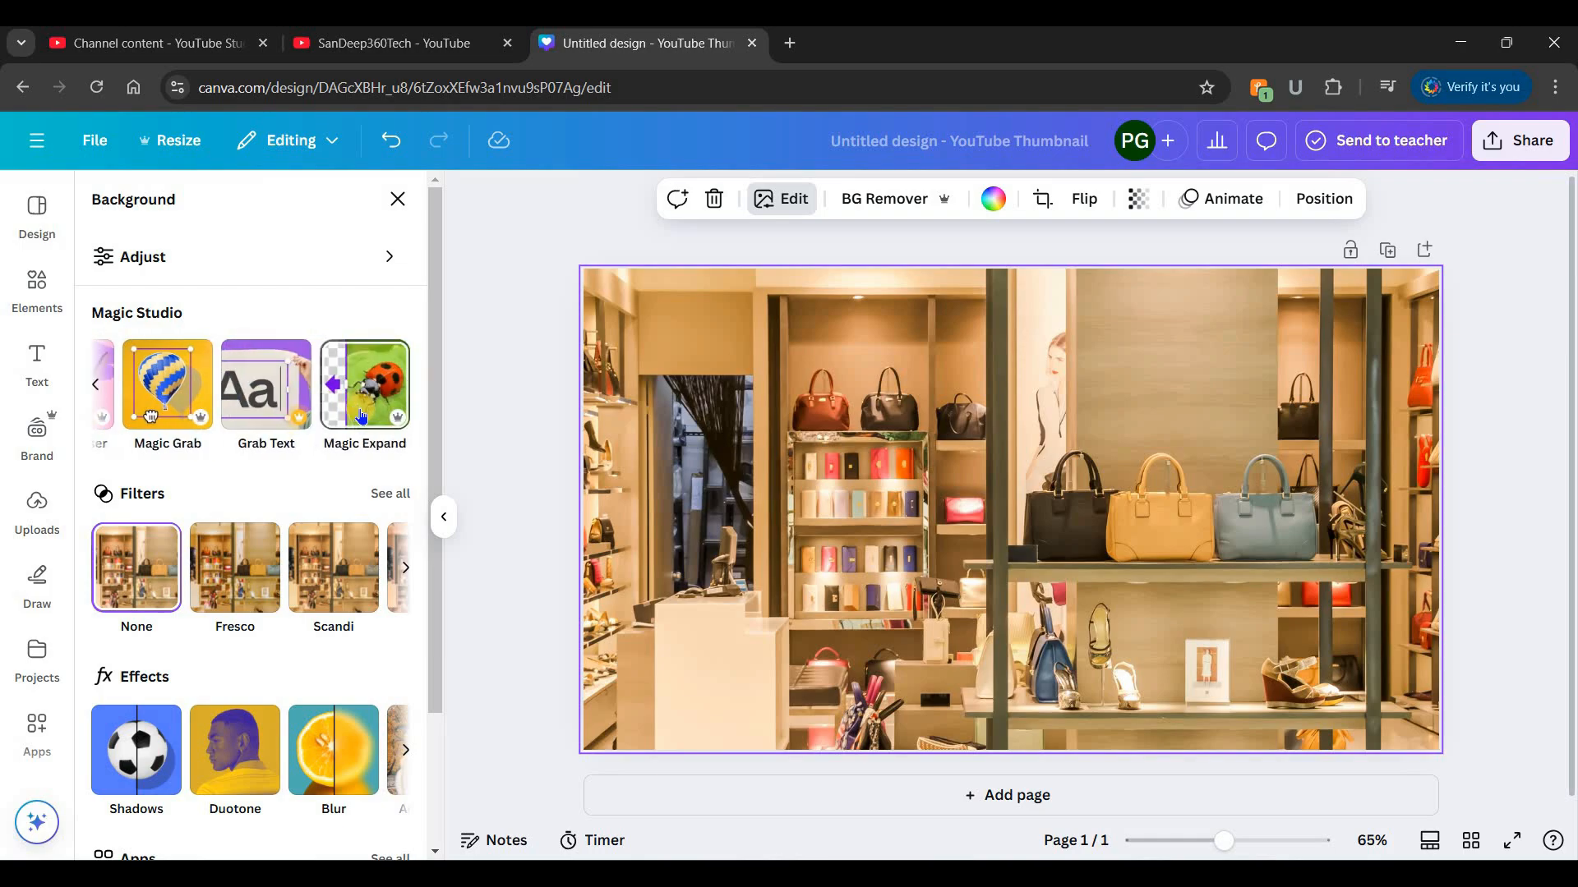
click(97, 387)
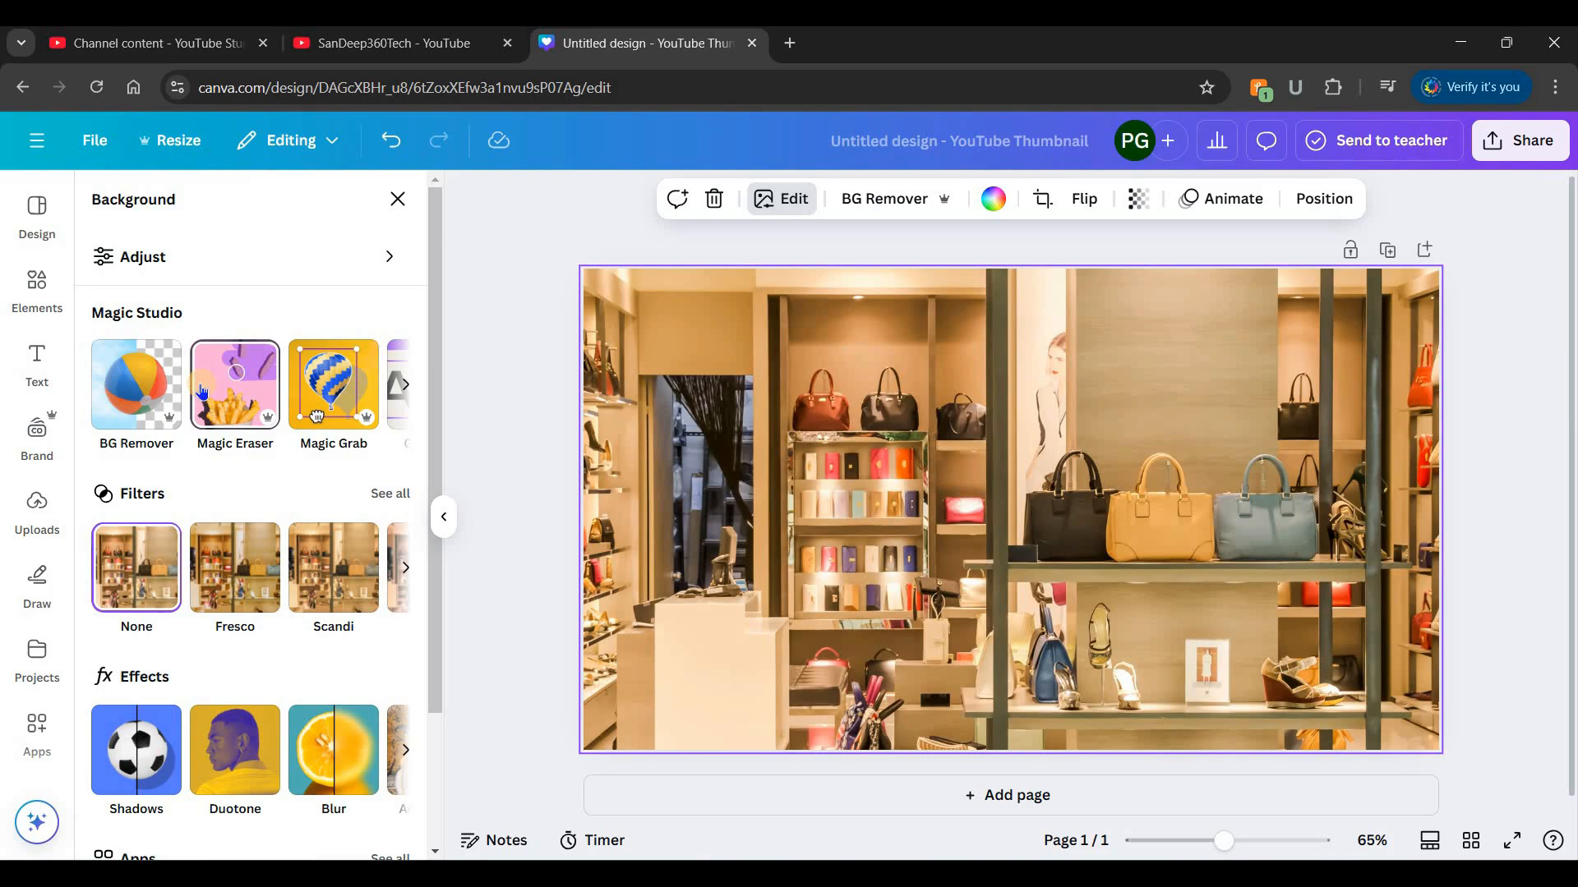
click(203, 392)
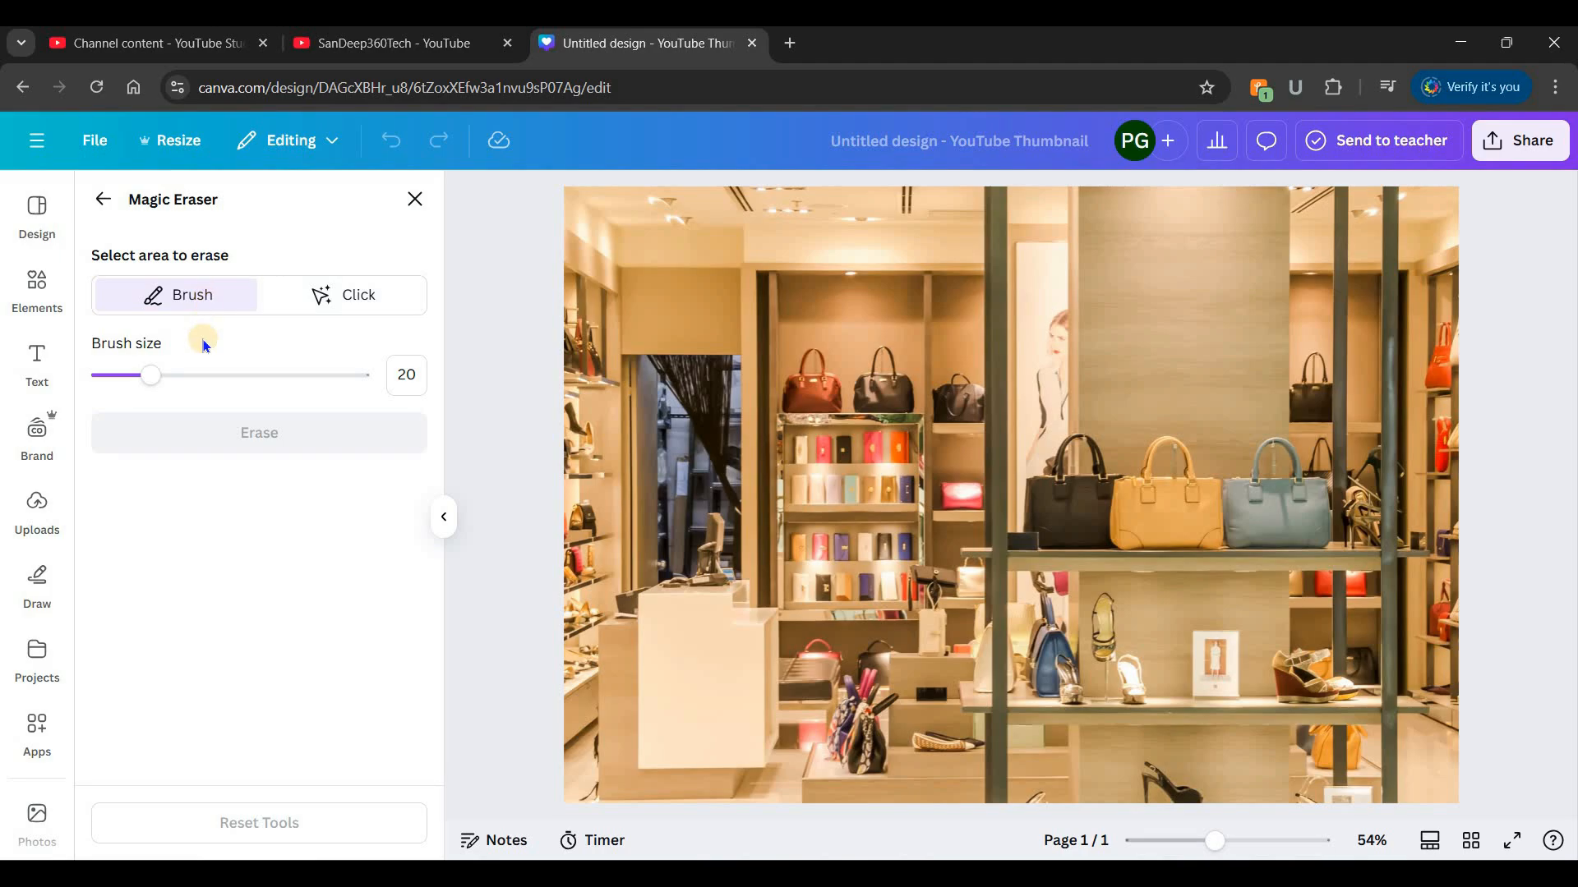
Step: Erase the small framed sign on the lower display shelf, selecting it in Magic Eraser's Click mode
click(329, 297)
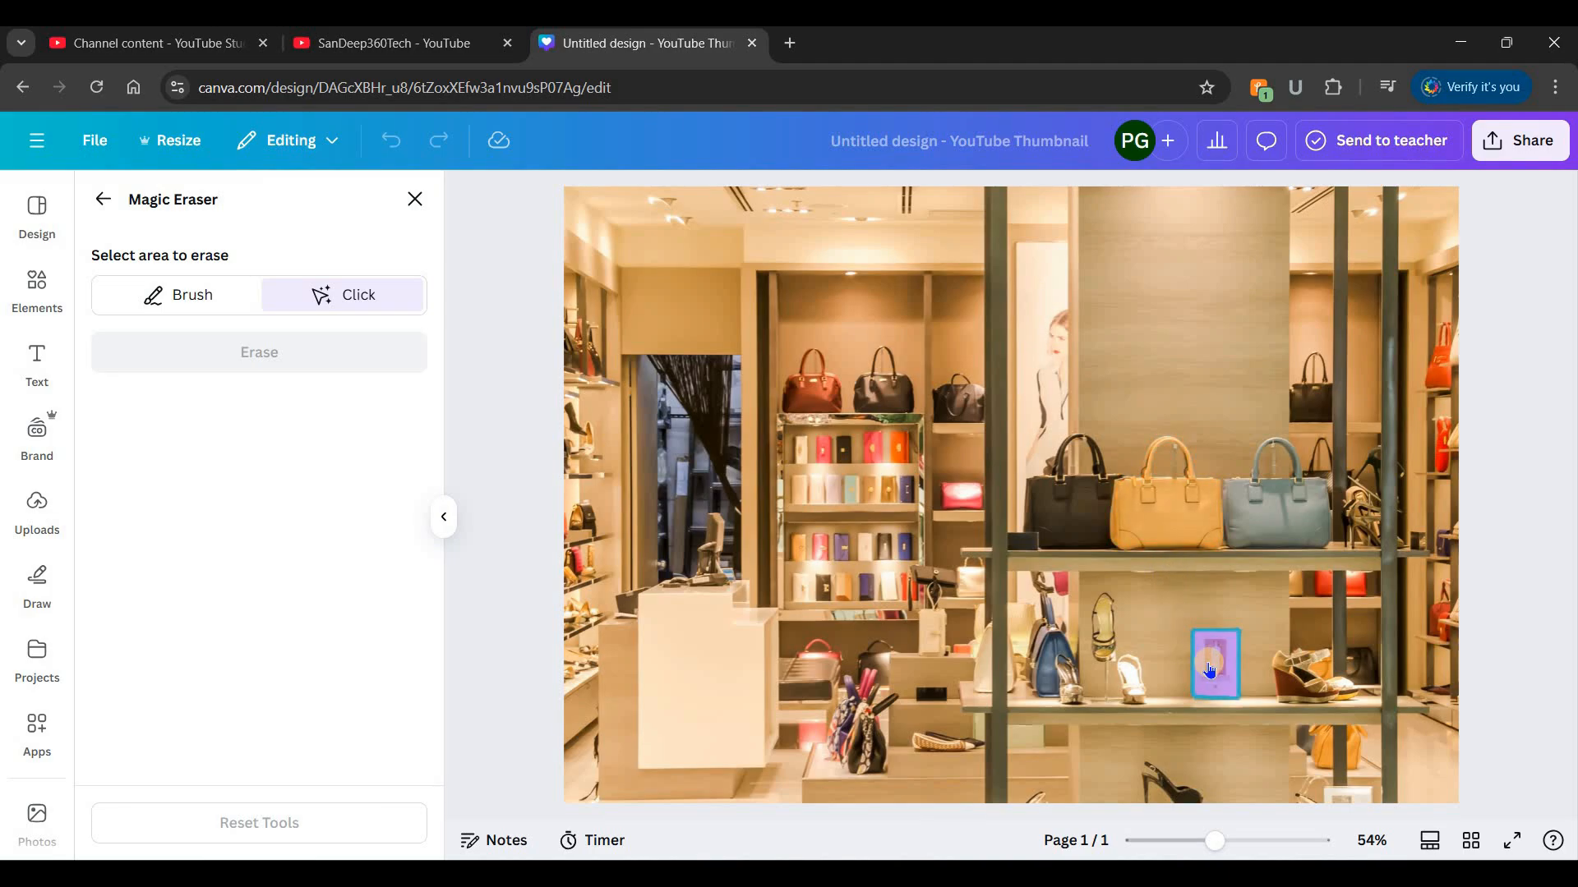
click(1208, 670)
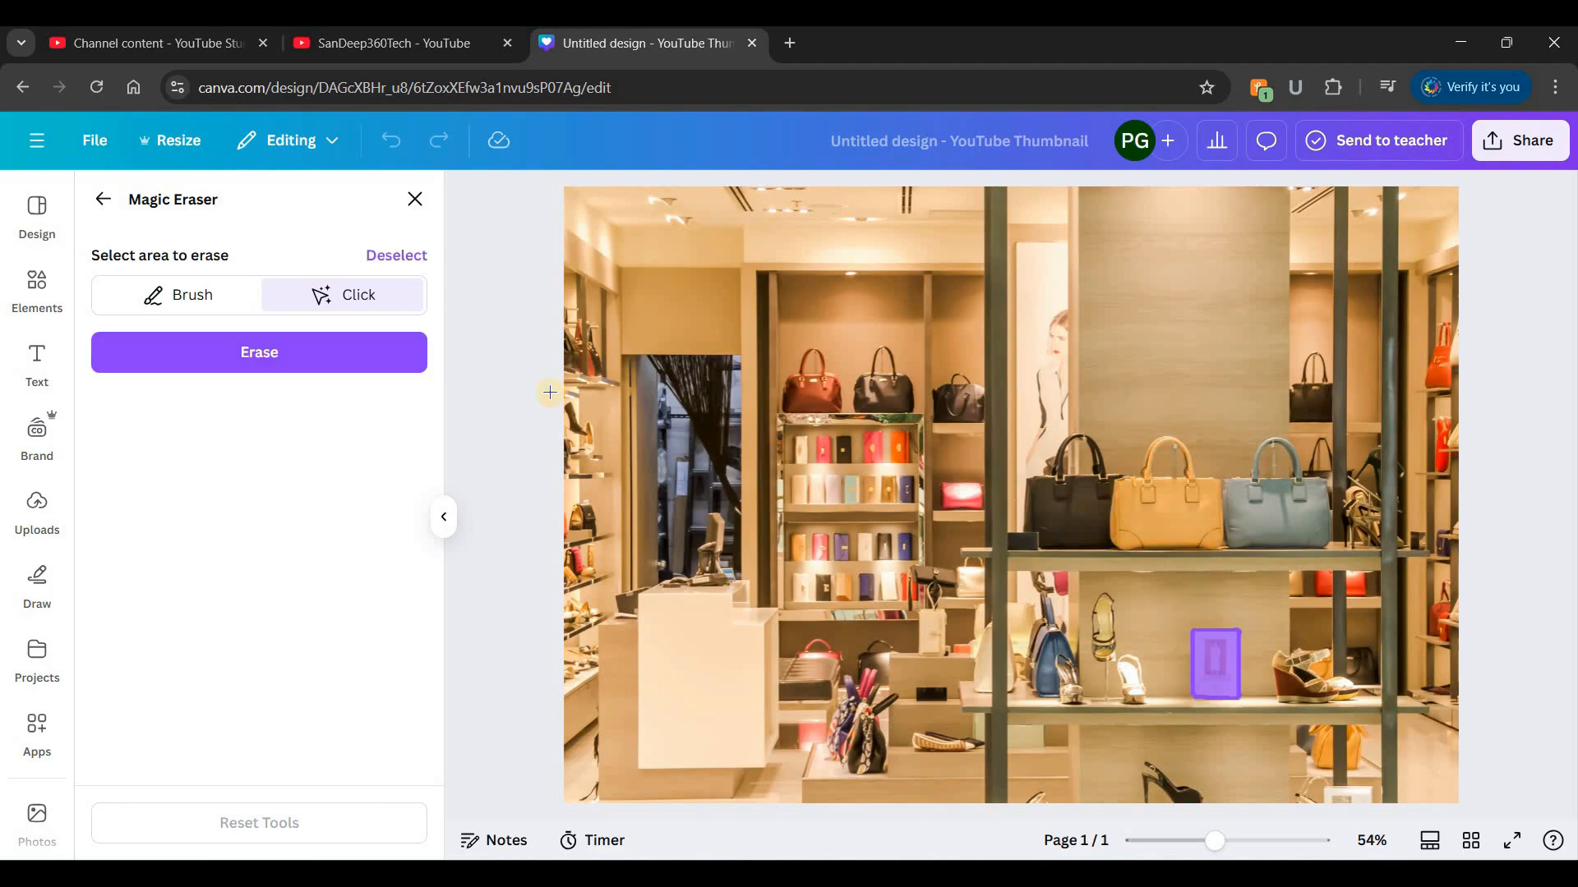
click(300, 374)
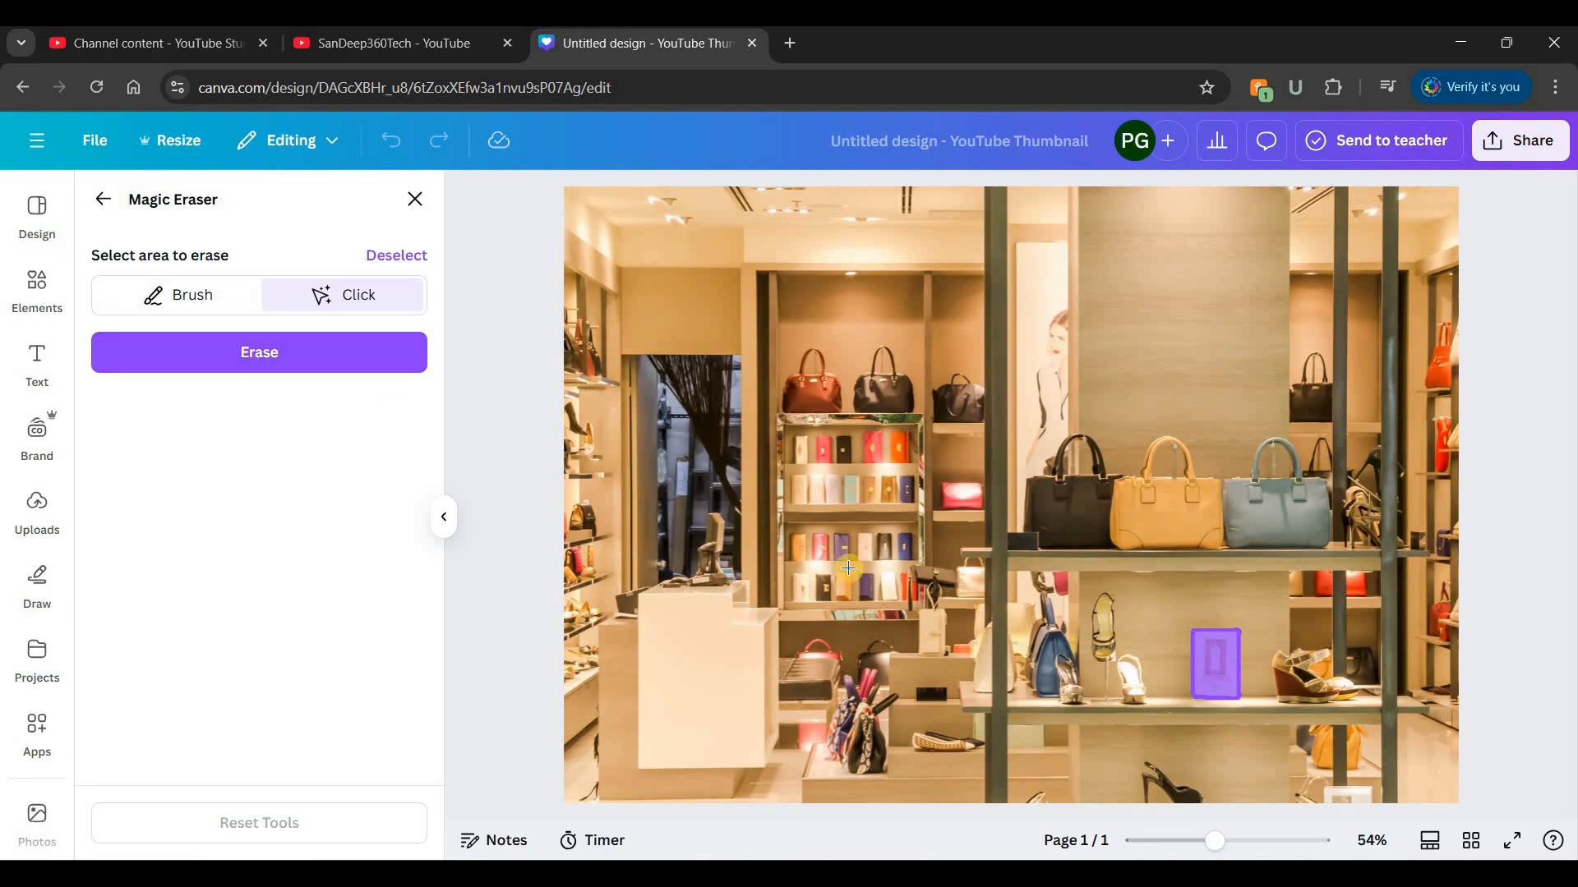
click(244, 345)
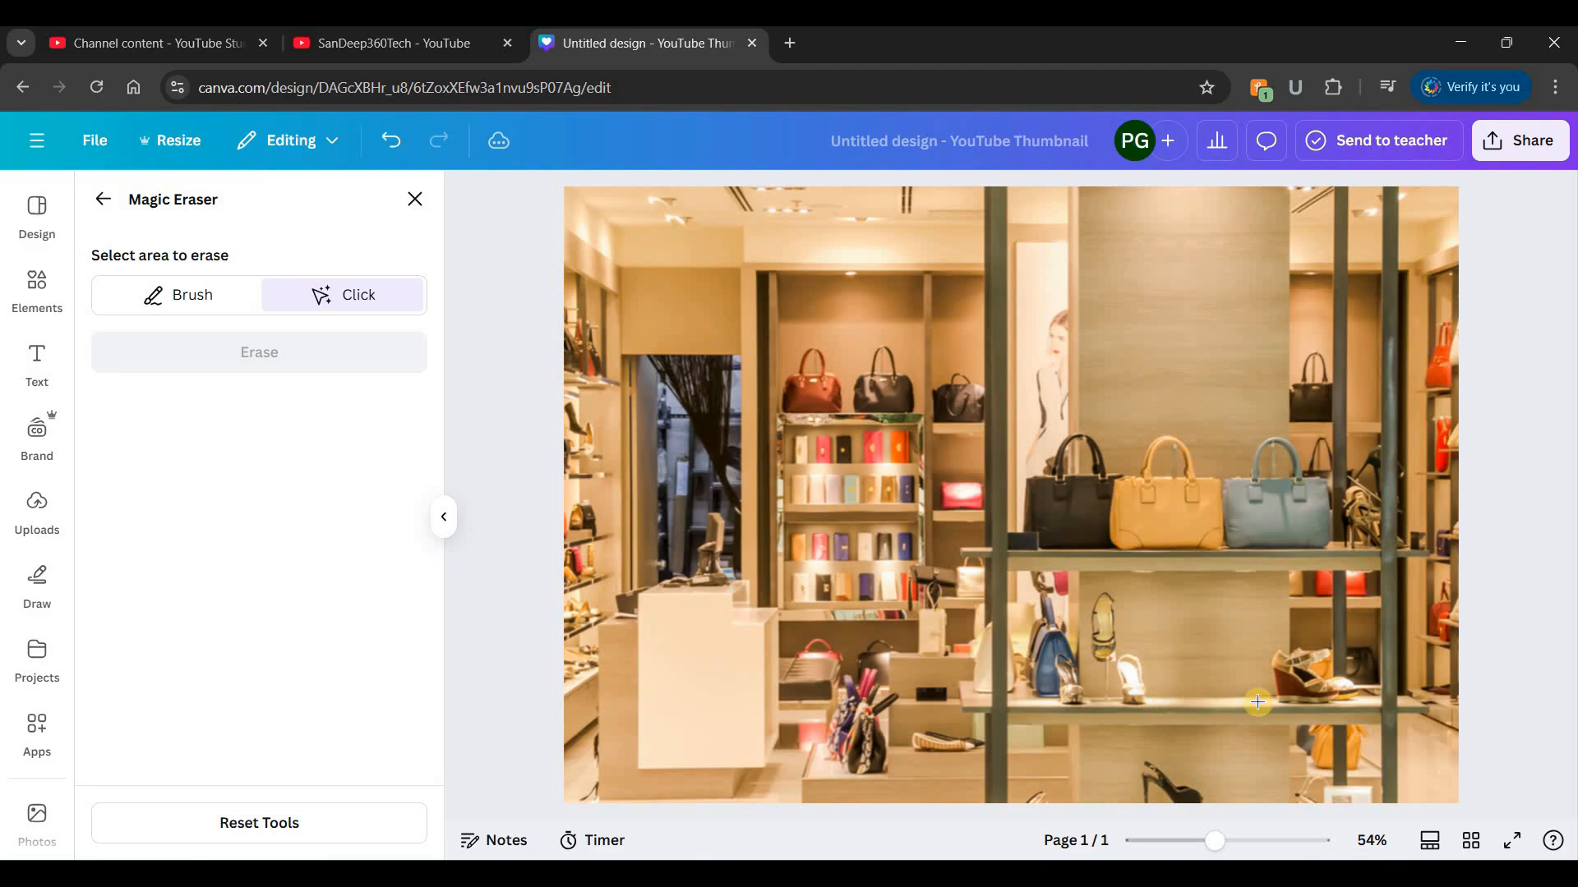
Step: Brush over the small black handbag on the upper shelf beside the wood panel, starting at brush size 13, and erase it
click(191, 294)
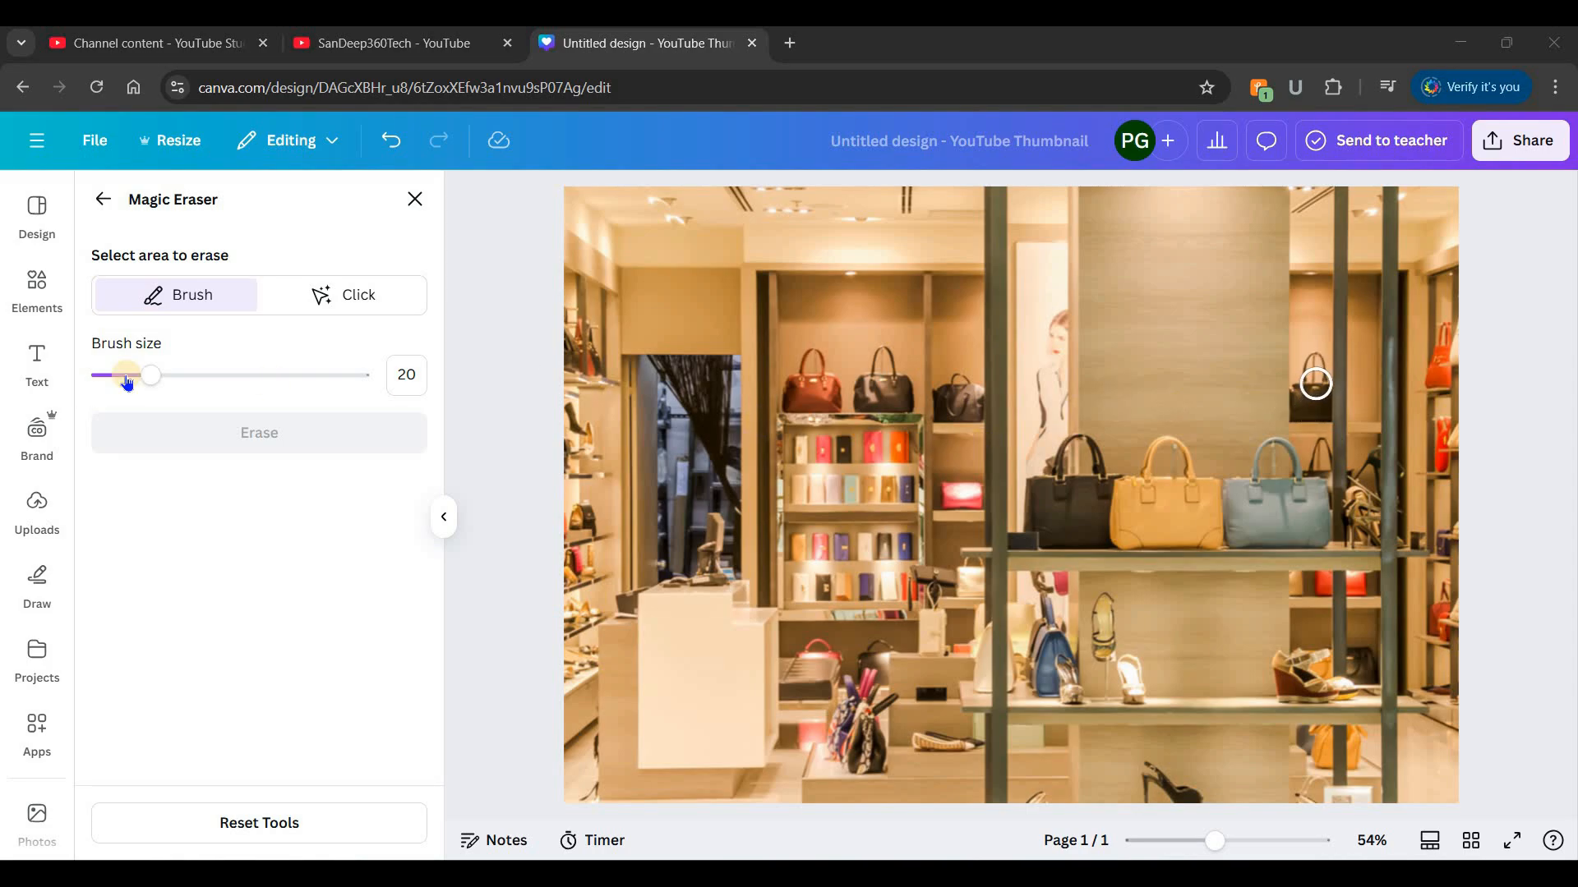
scroll(1343, 423, up, 5)
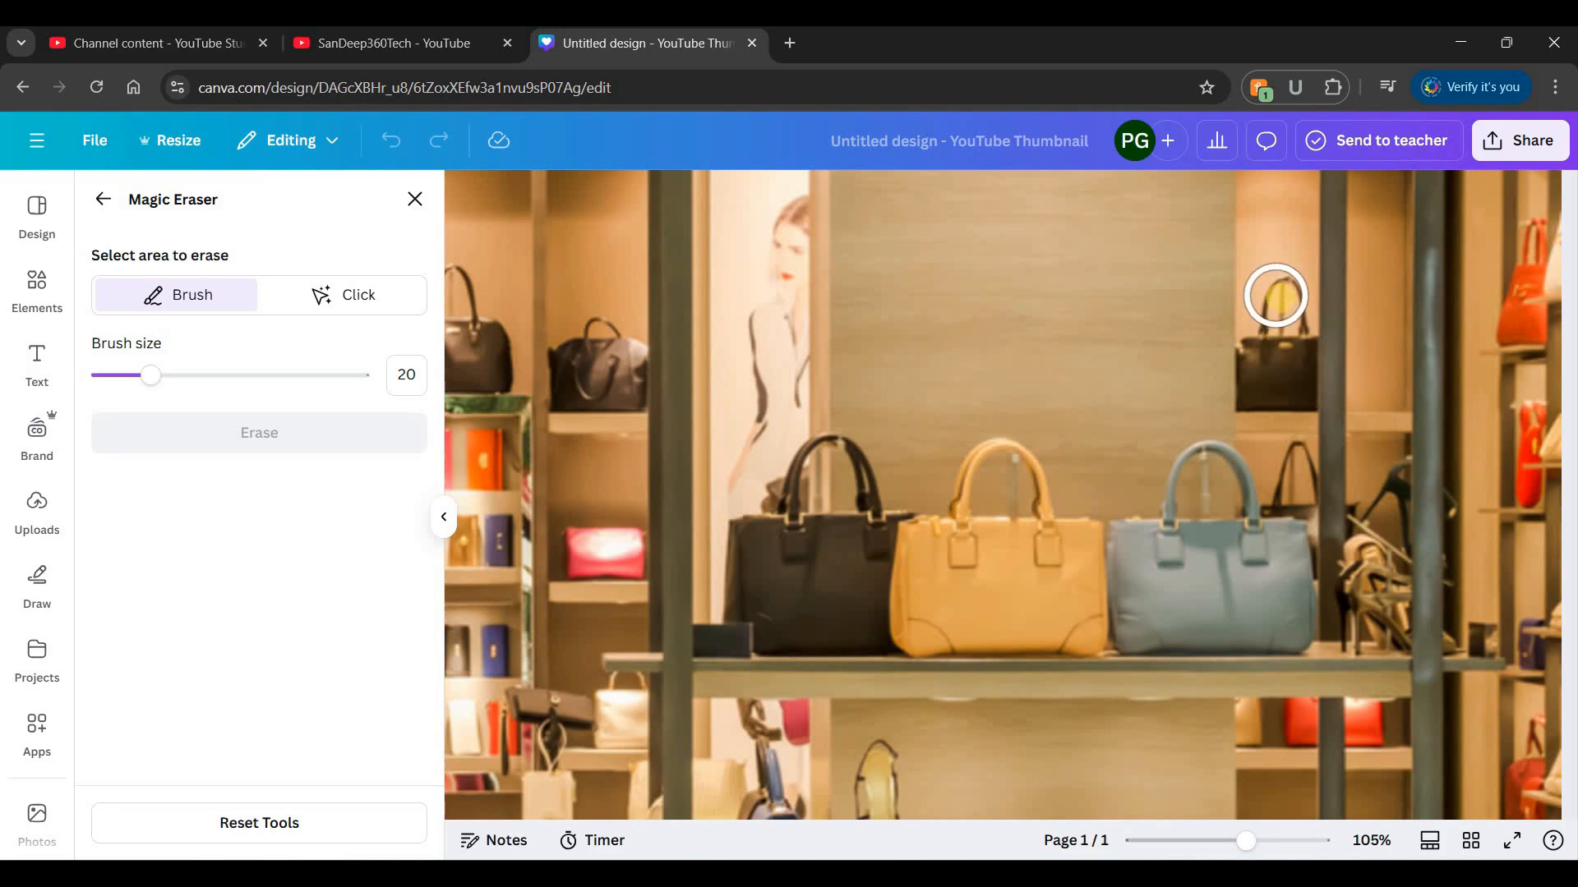
drag(164, 375, 132, 375)
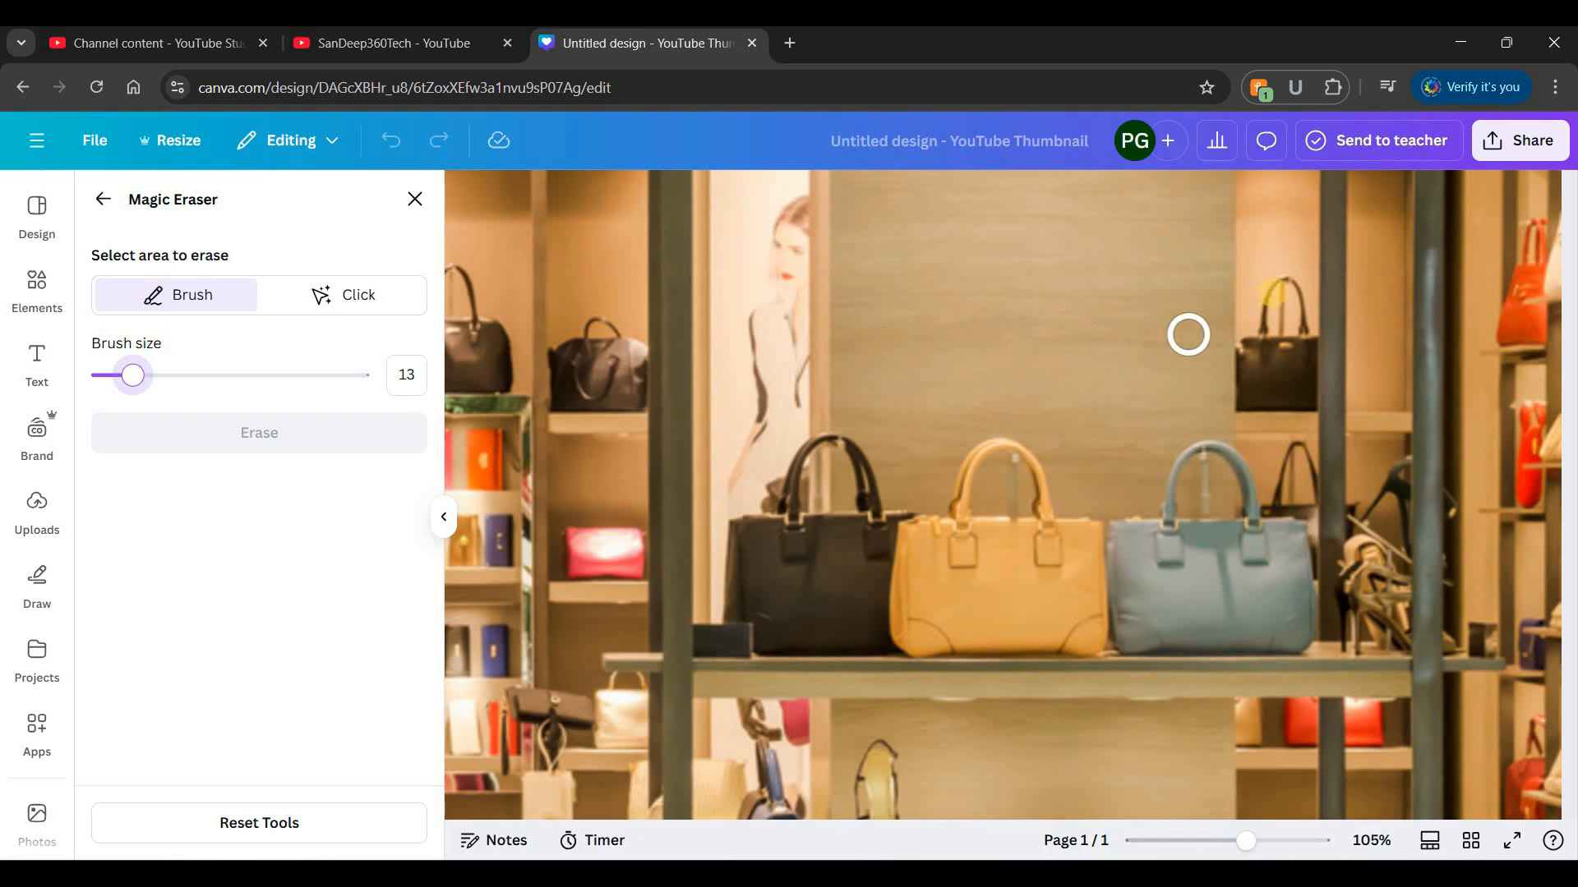
drag(1275, 289, 1252, 394)
drag(1292, 333, 1297, 388)
drag(132, 376, 94, 376)
mouse_move(1238, 407)
mouse_down()
mouse_move(1293, 411)
mouse_move(1318, 360)
mouse_move(1270, 396)
mouse_move(1240, 384)
mouse_move(1300, 401)
mouse_move(1254, 387)
mouse_up()
click(291, 422)
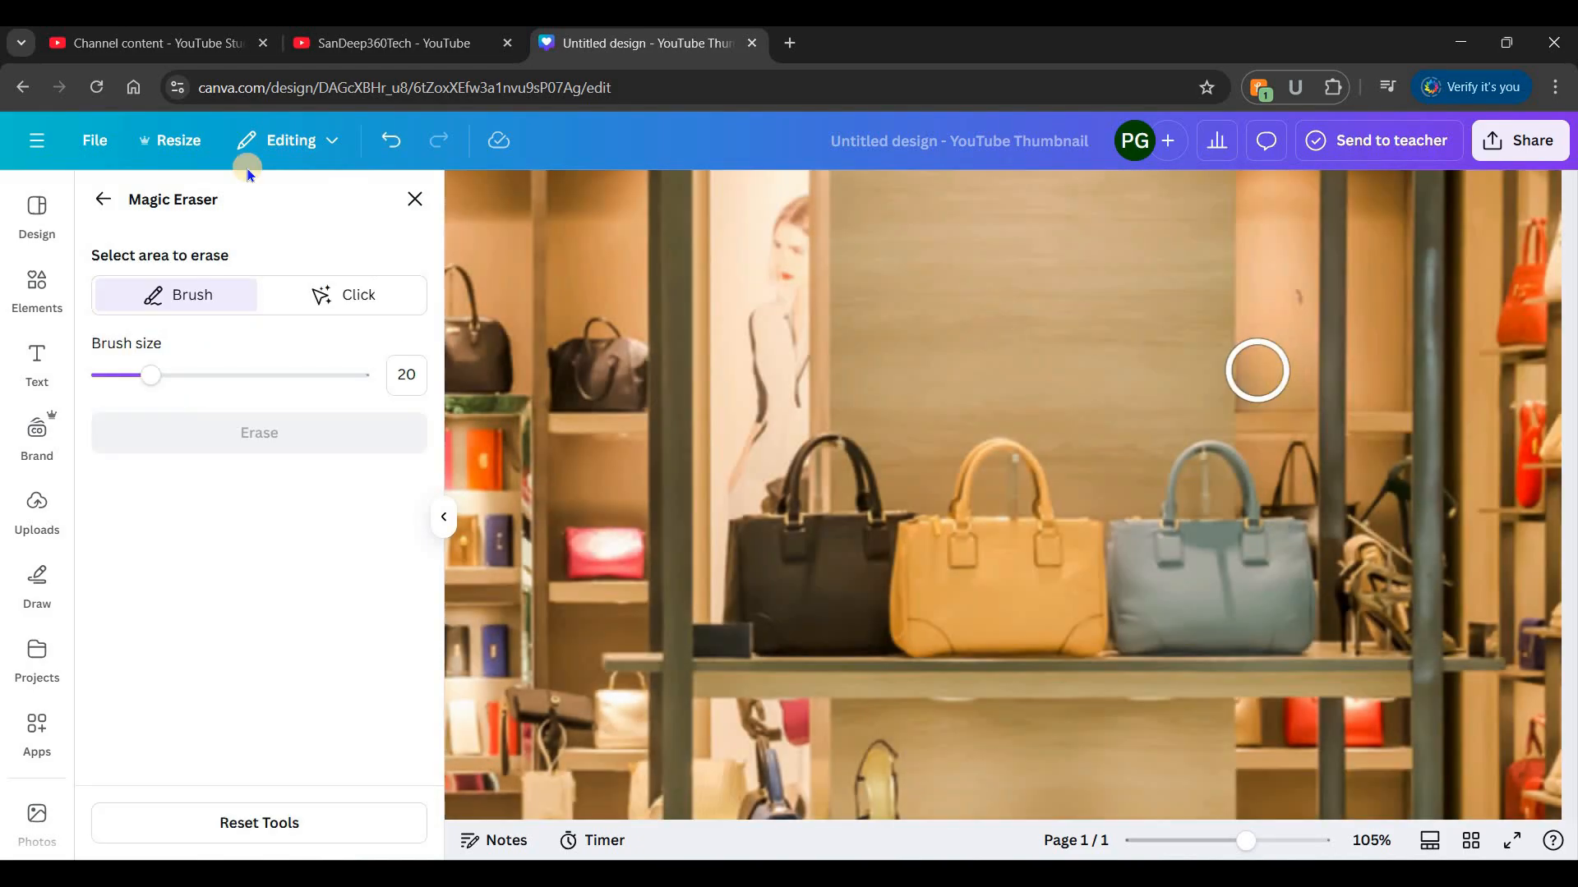
Step: Leave the Magic Eraser and delete the store background photo from the page
click(413, 200)
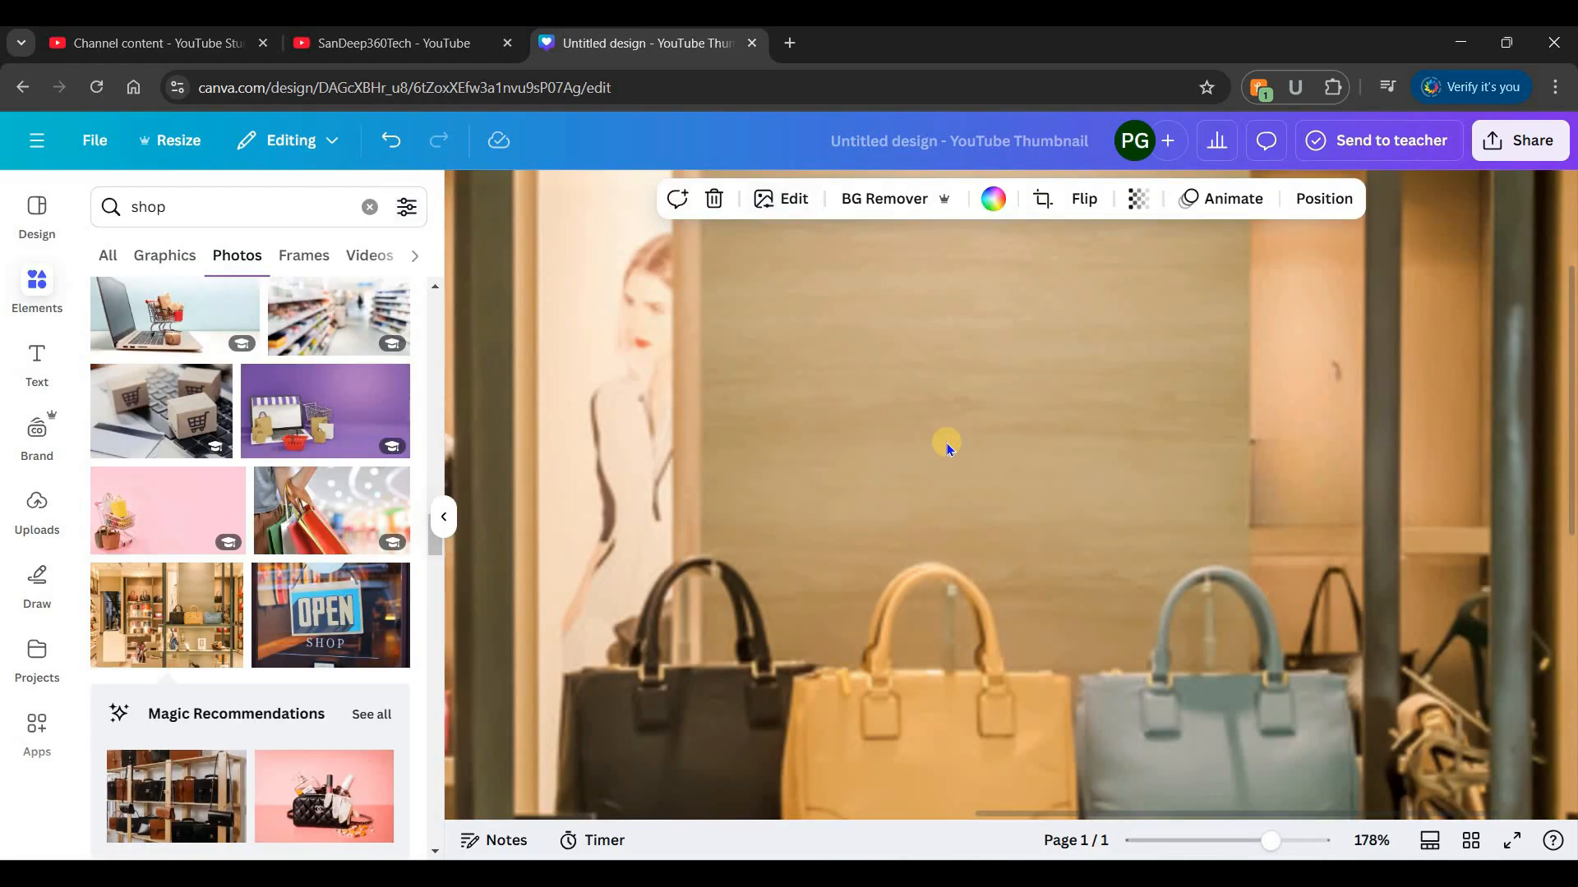
scroll(1071, 486, down, 5)
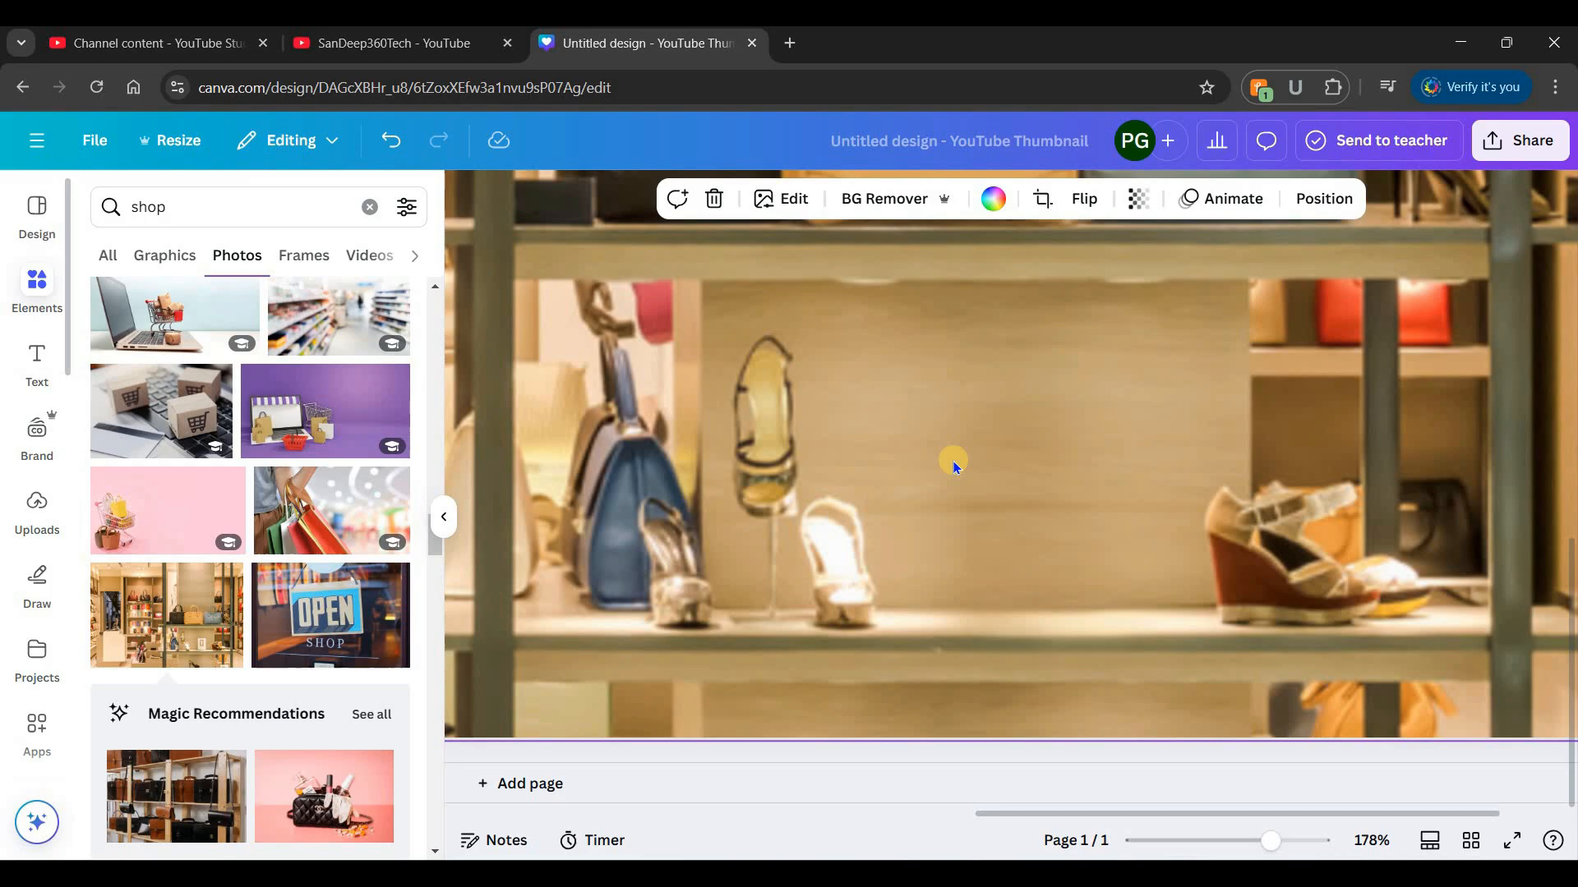
click(727, 206)
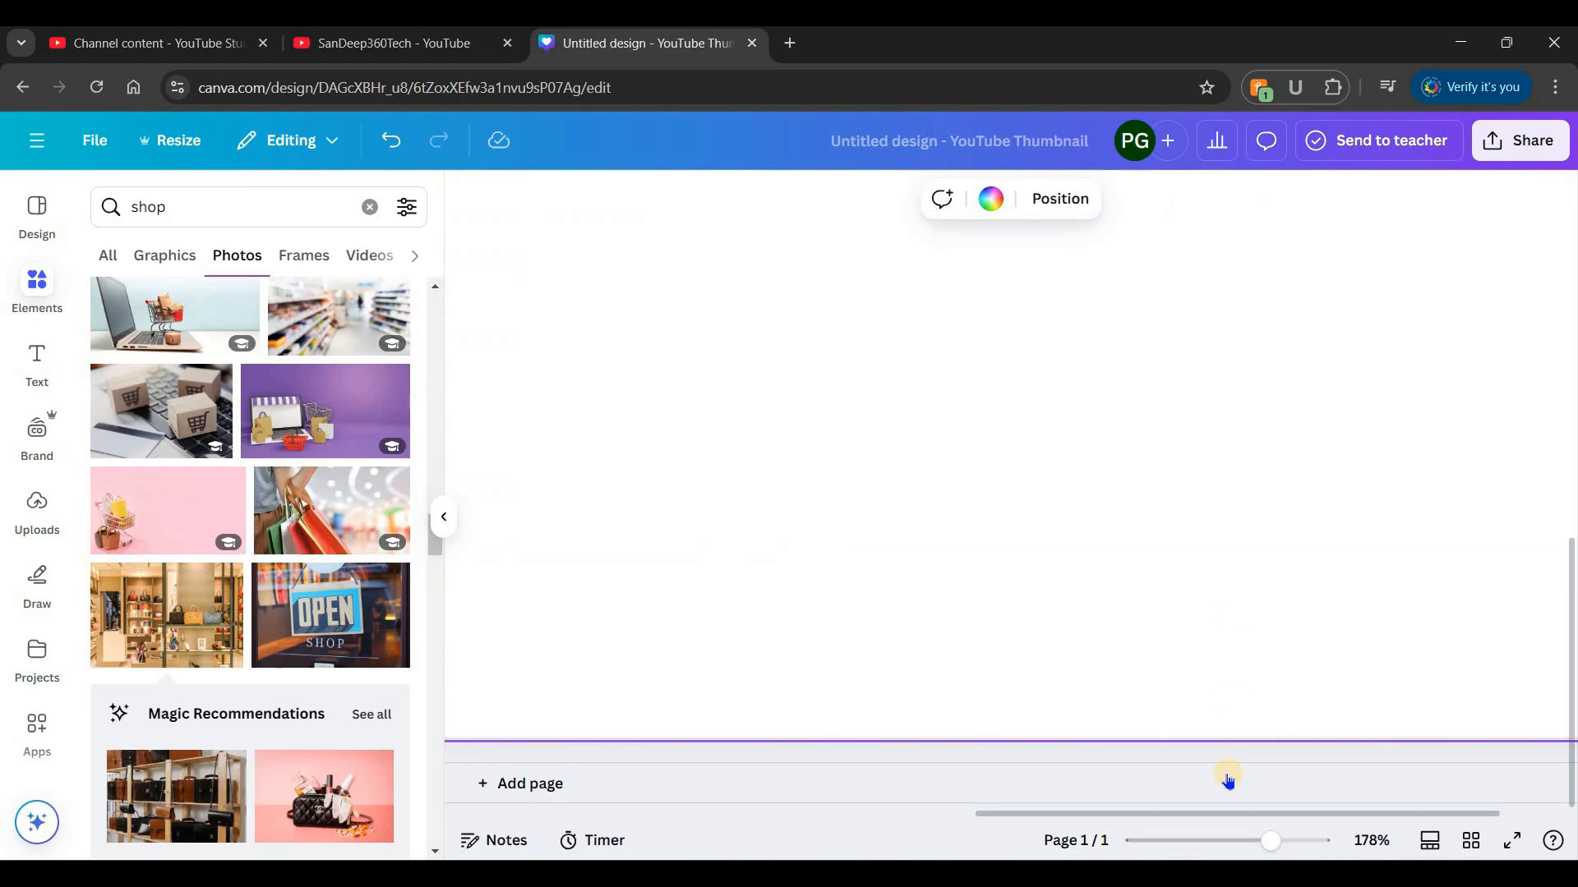
drag(1279, 838, 1203, 840)
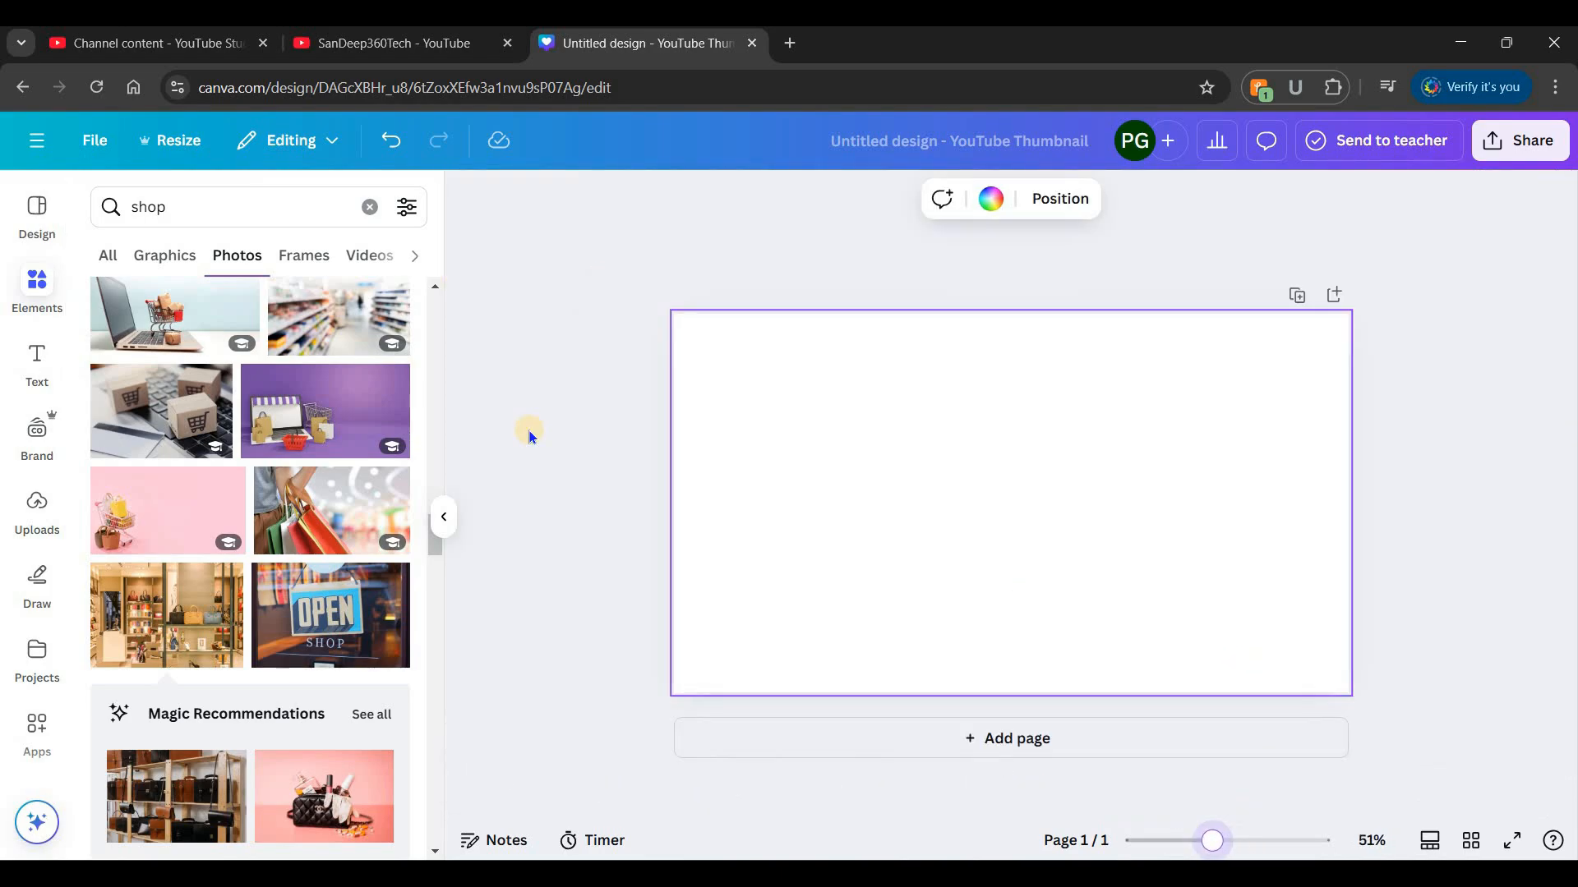
Step: Add the 7-second café video from the "shop" video results and set it as the page background
click(369, 256)
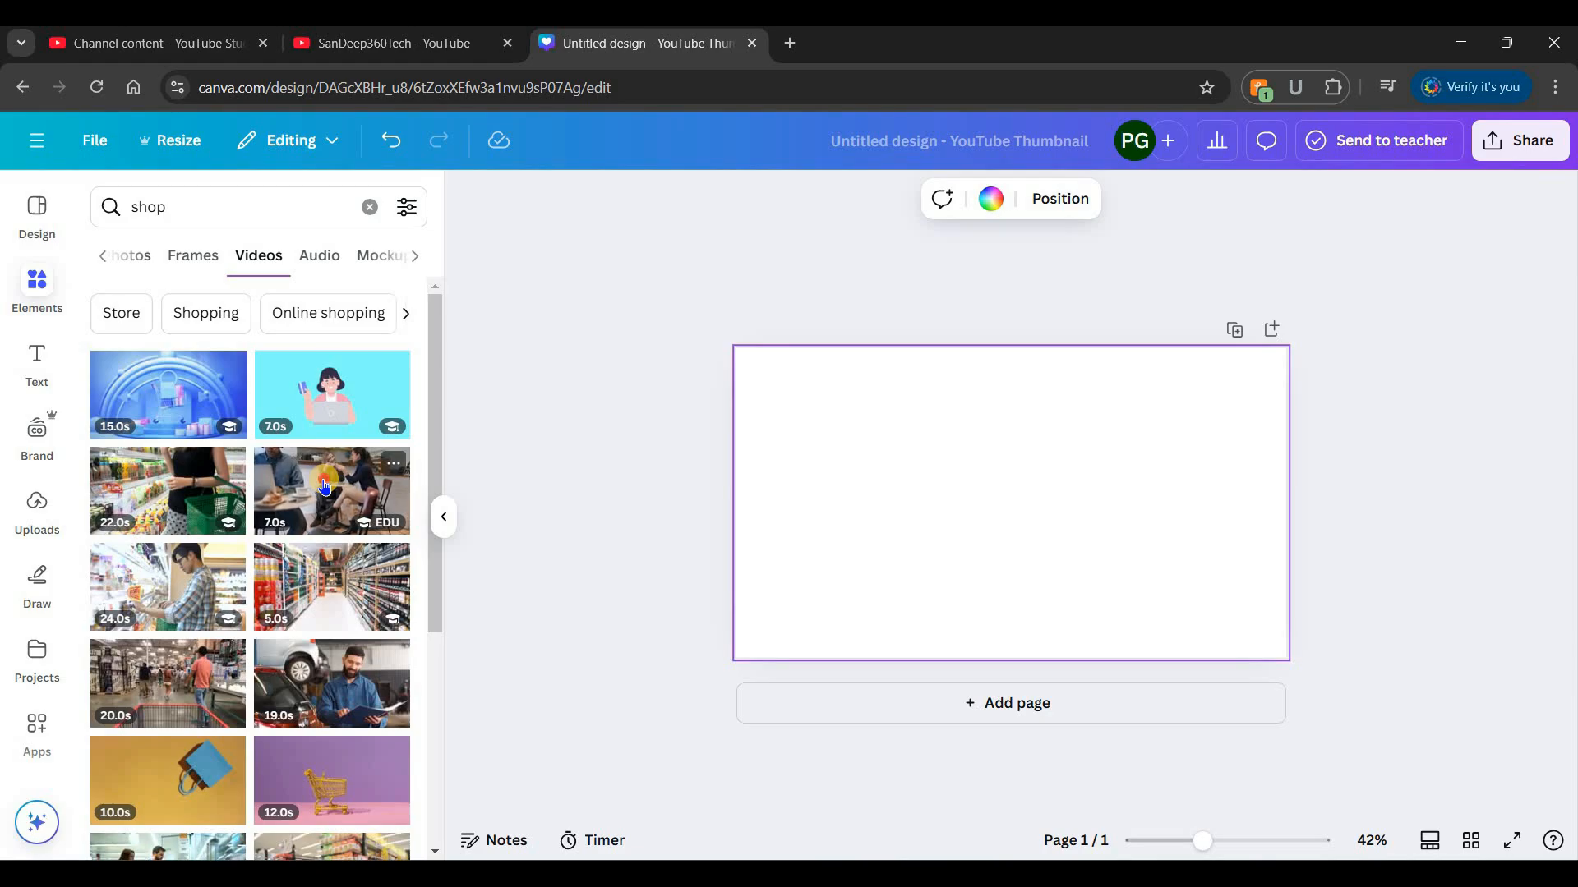
drag(909, 585, 909, 586)
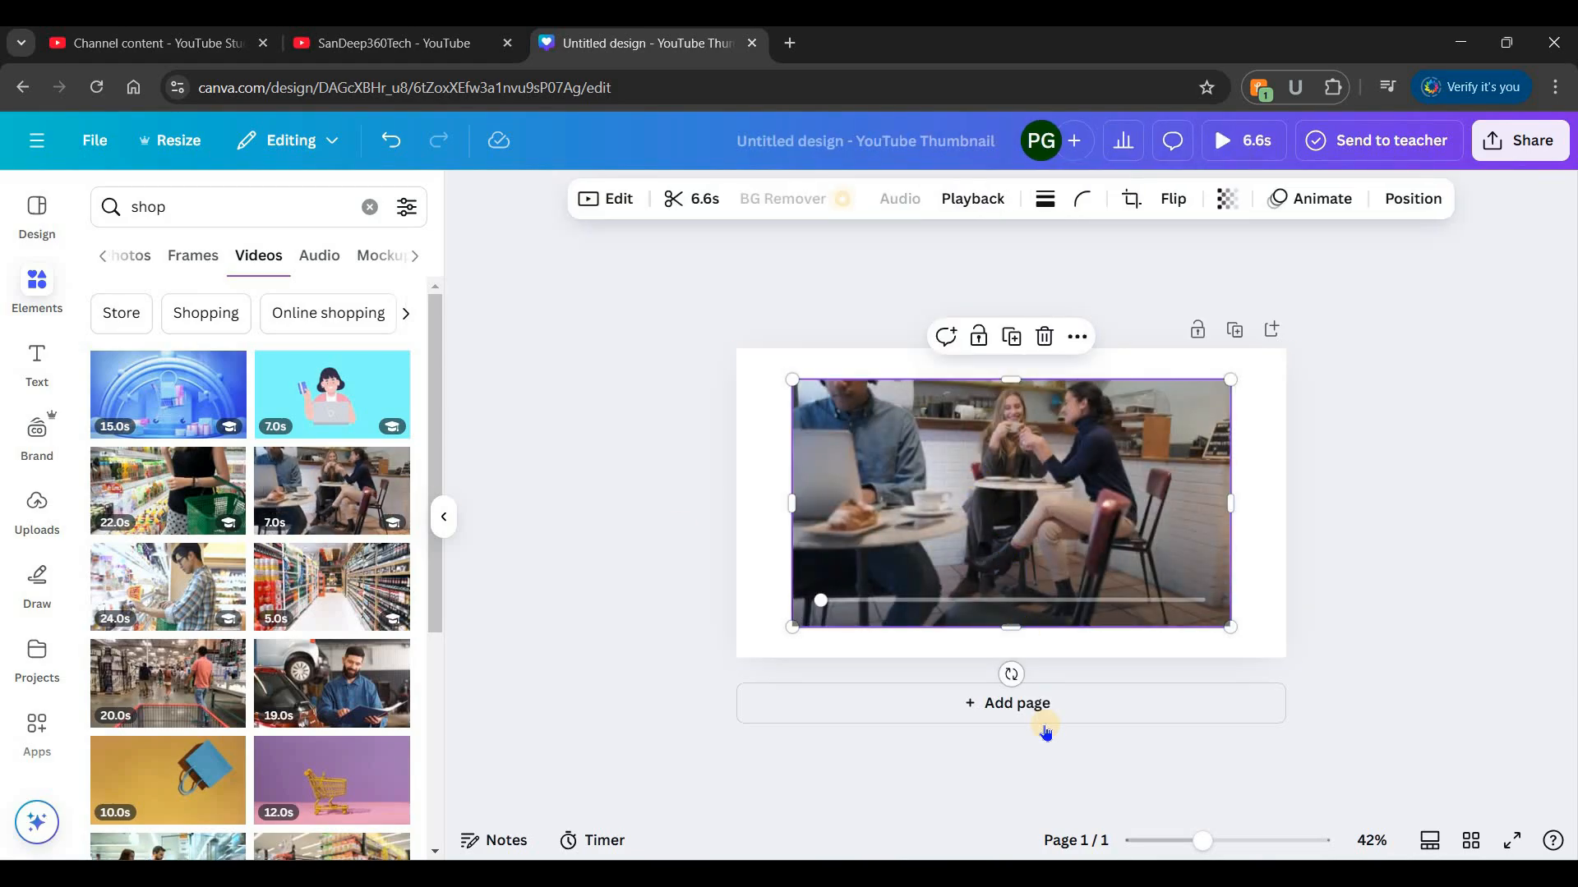
right_click(982, 501)
click(1058, 785)
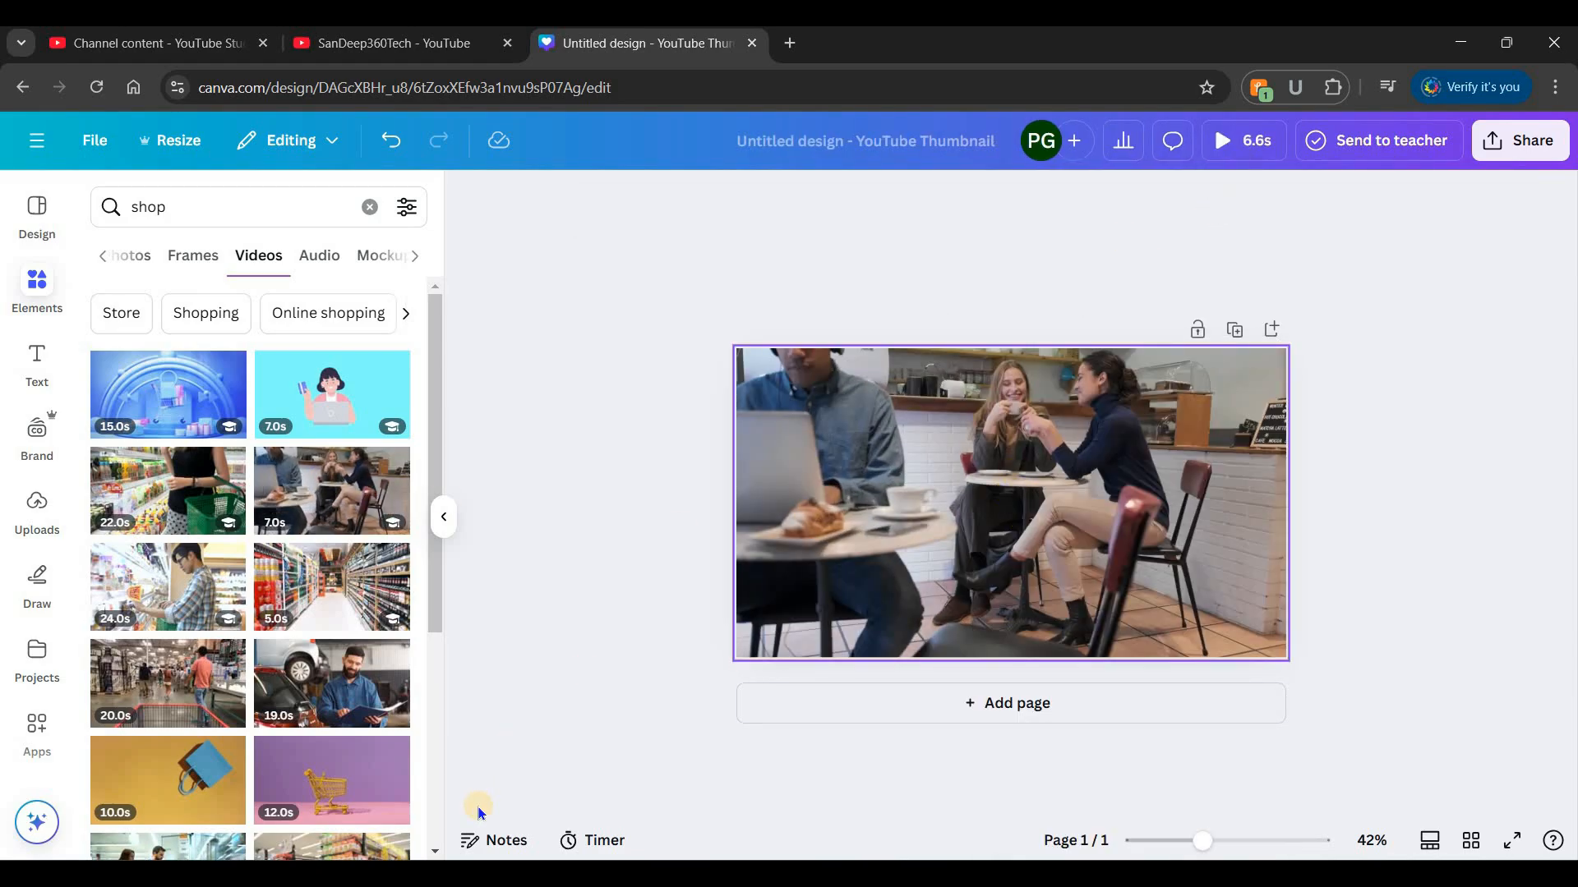
click(994, 485)
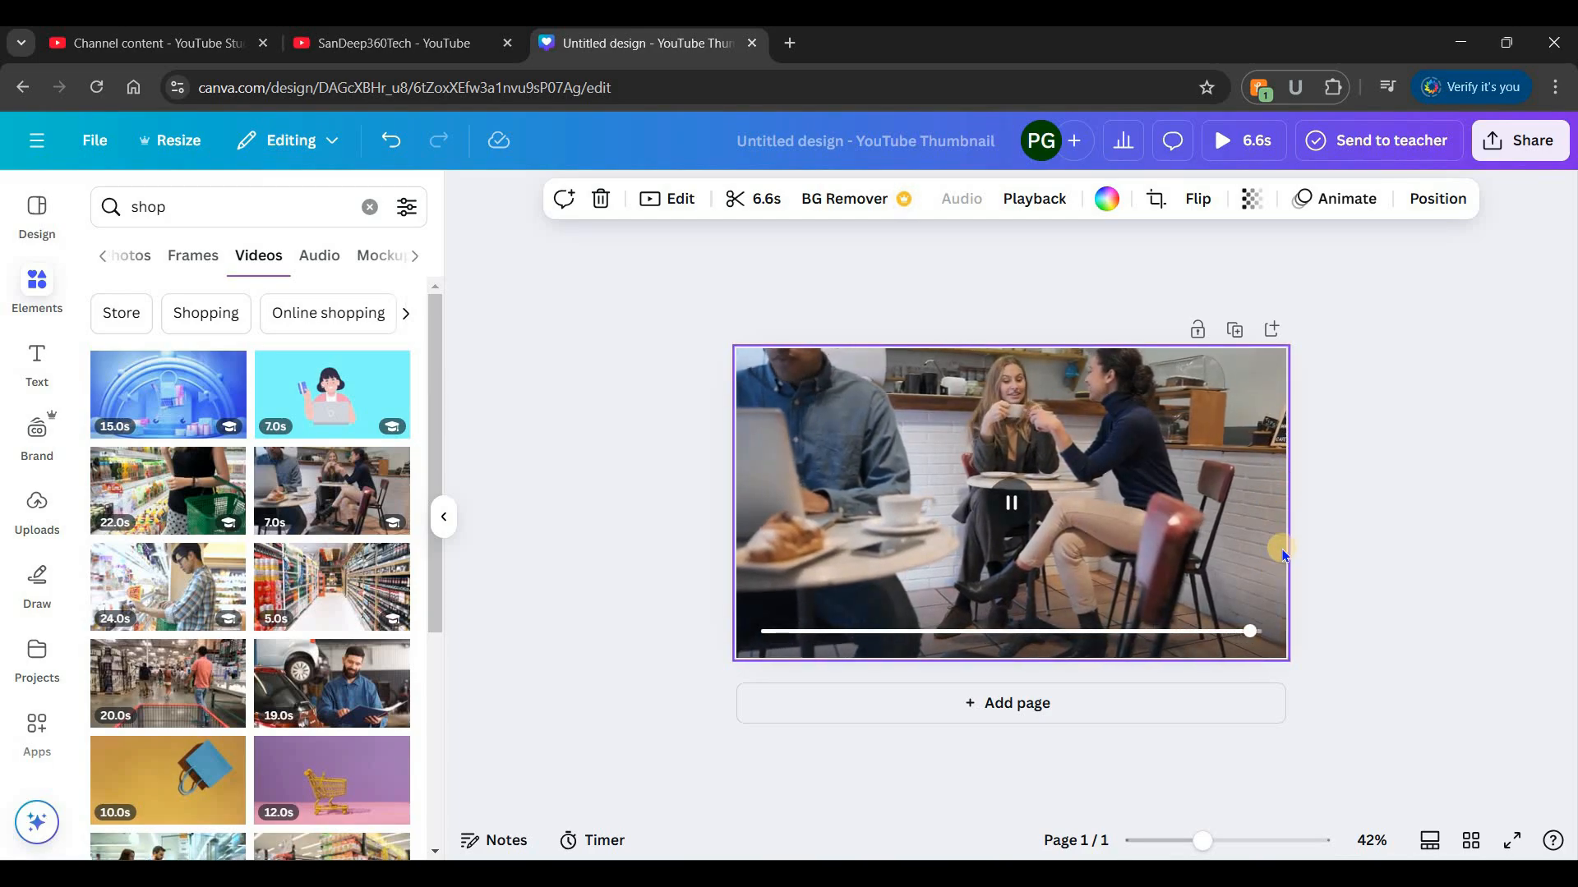
Step: Scrub back through the café video to preview it
drag(1264, 629, 826, 637)
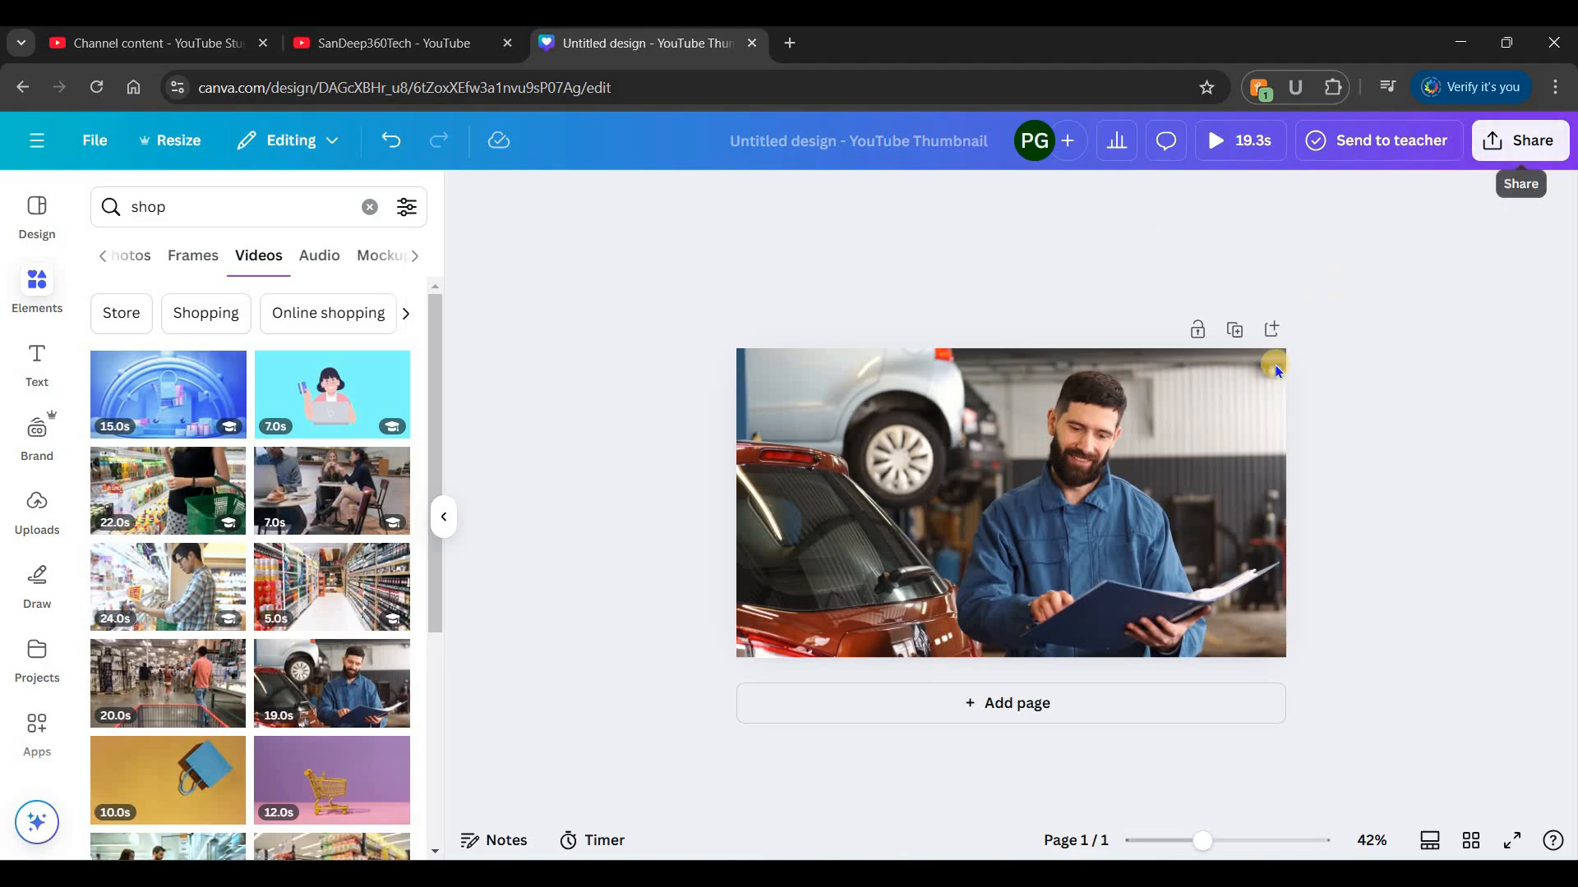
Step: Download the current frame of the mechanic video page as a PNG image
click(1491, 144)
click(1205, 539)
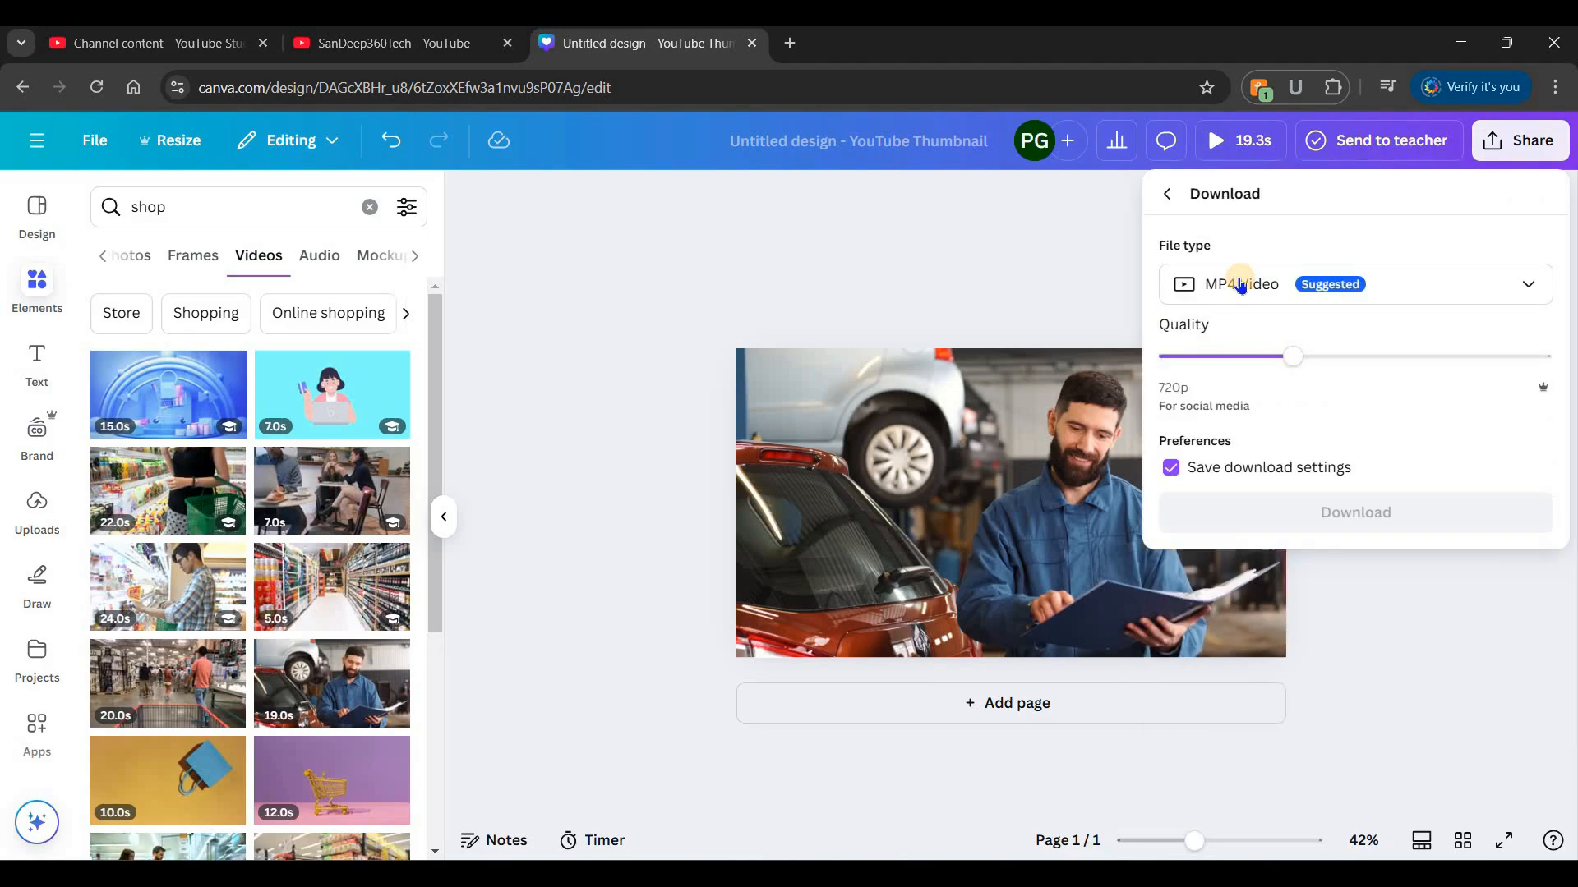
click(1241, 286)
click(1240, 405)
click(1289, 688)
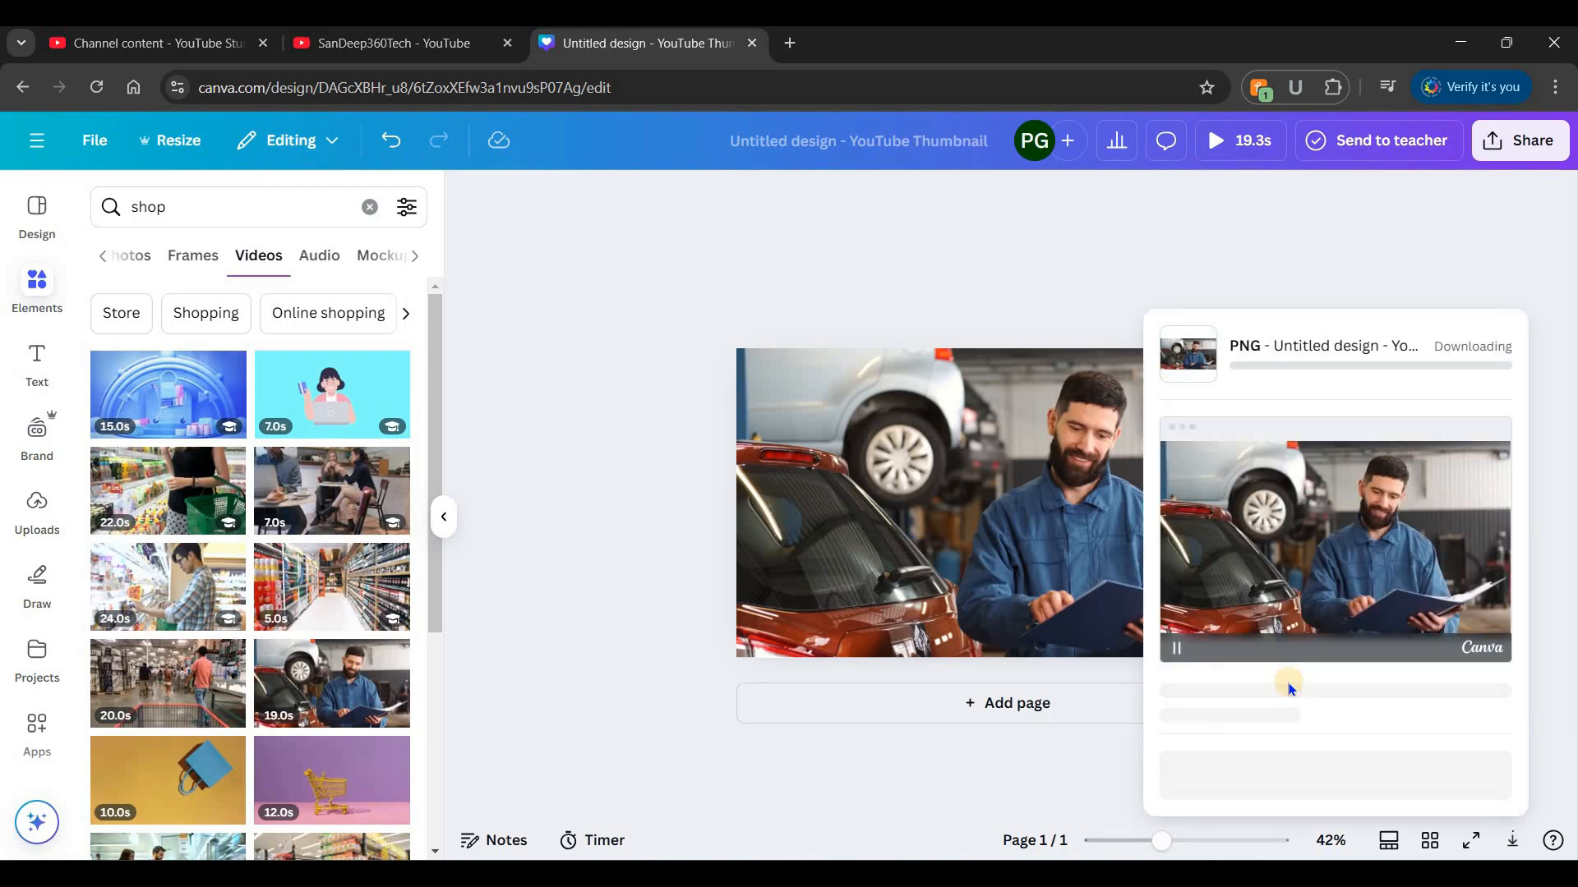
Step: Search the new-design types for "you" and create a YouTube Ad (Landscape) design
click(41, 215)
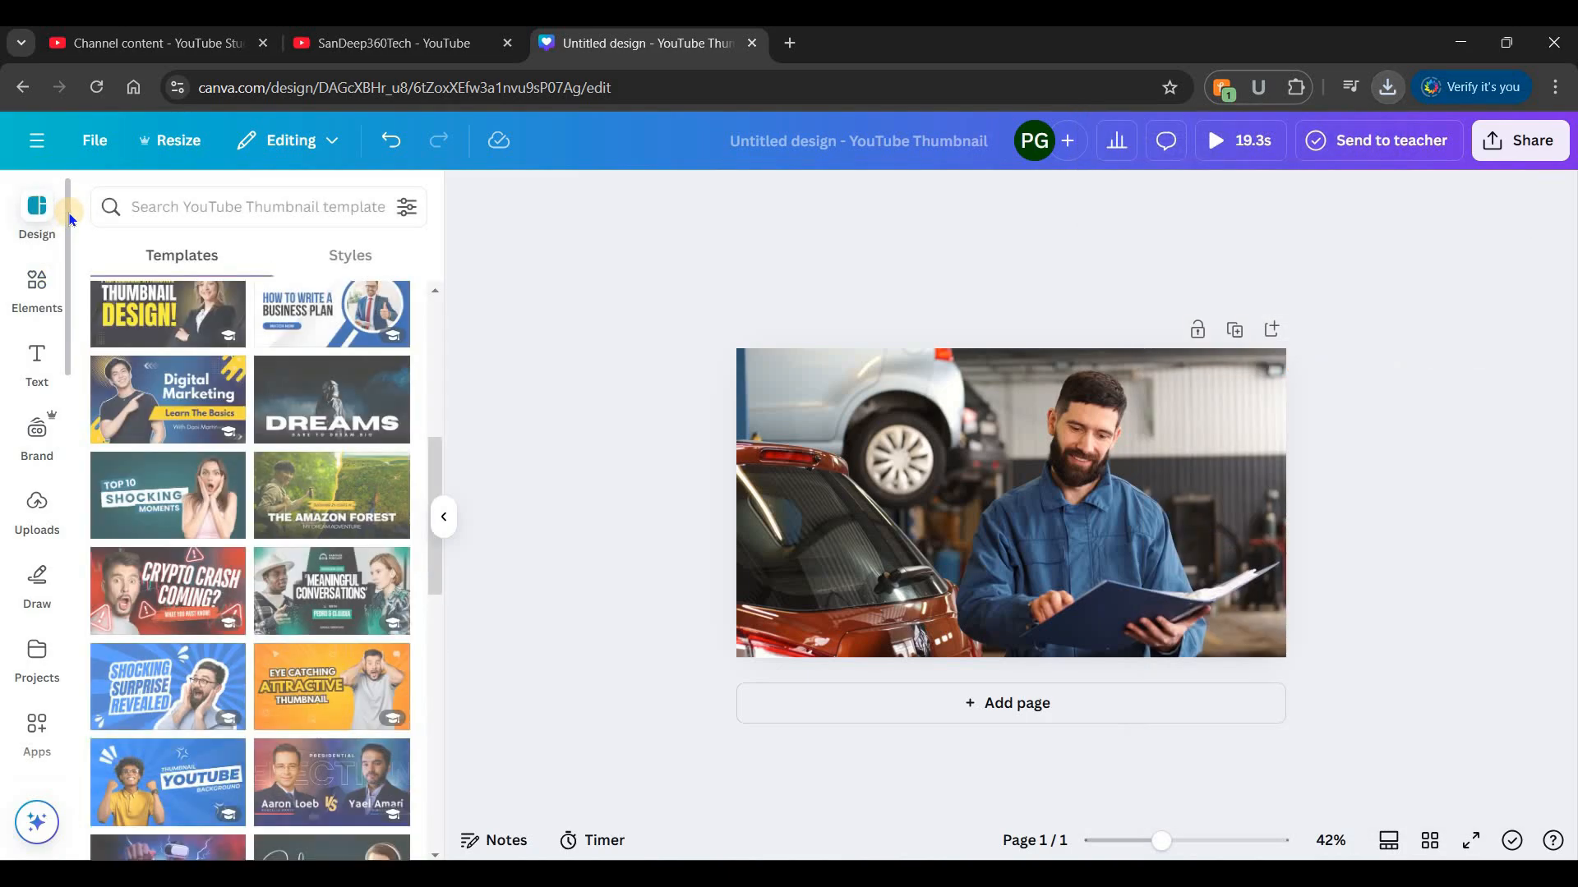
click(205, 206)
text(you)
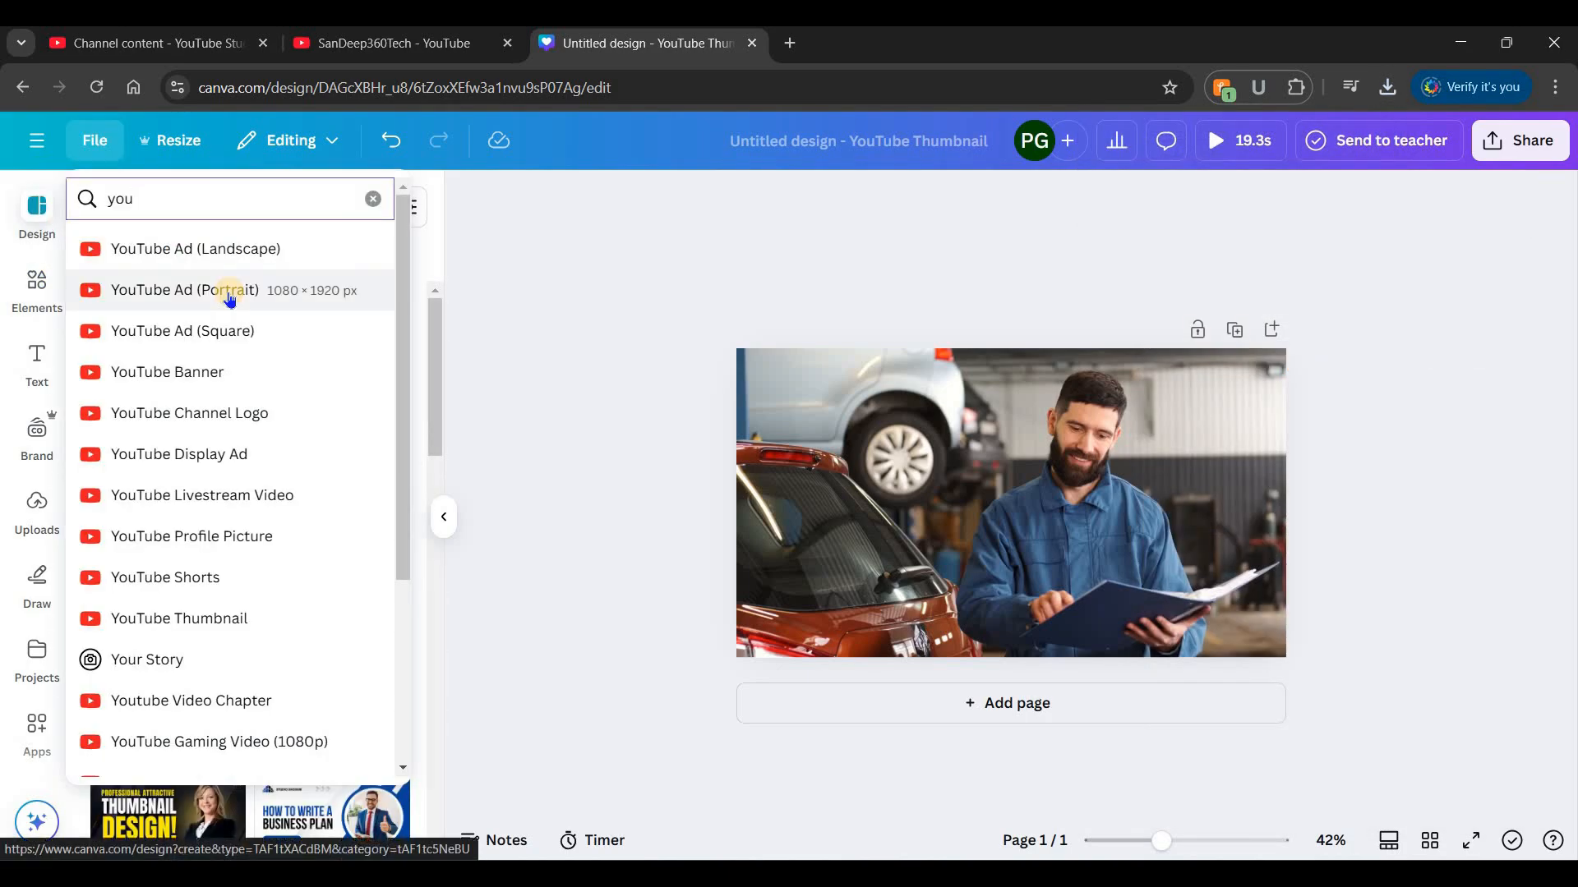
click(241, 254)
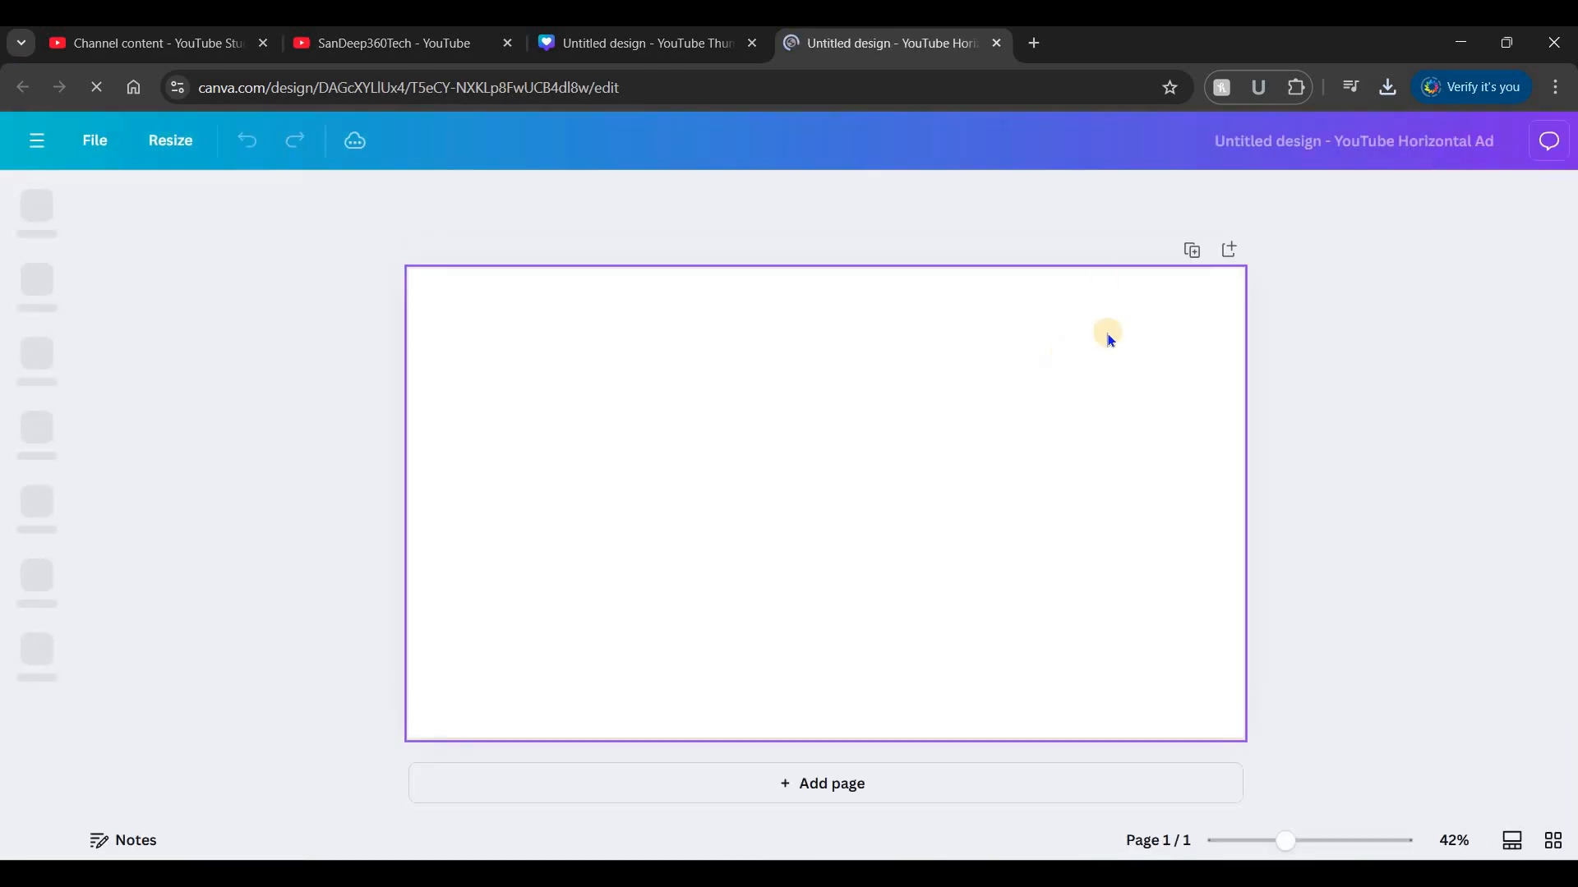
Step: Upload Untitled design (13).png and set it as the background of the blank page
click(37, 506)
click(252, 261)
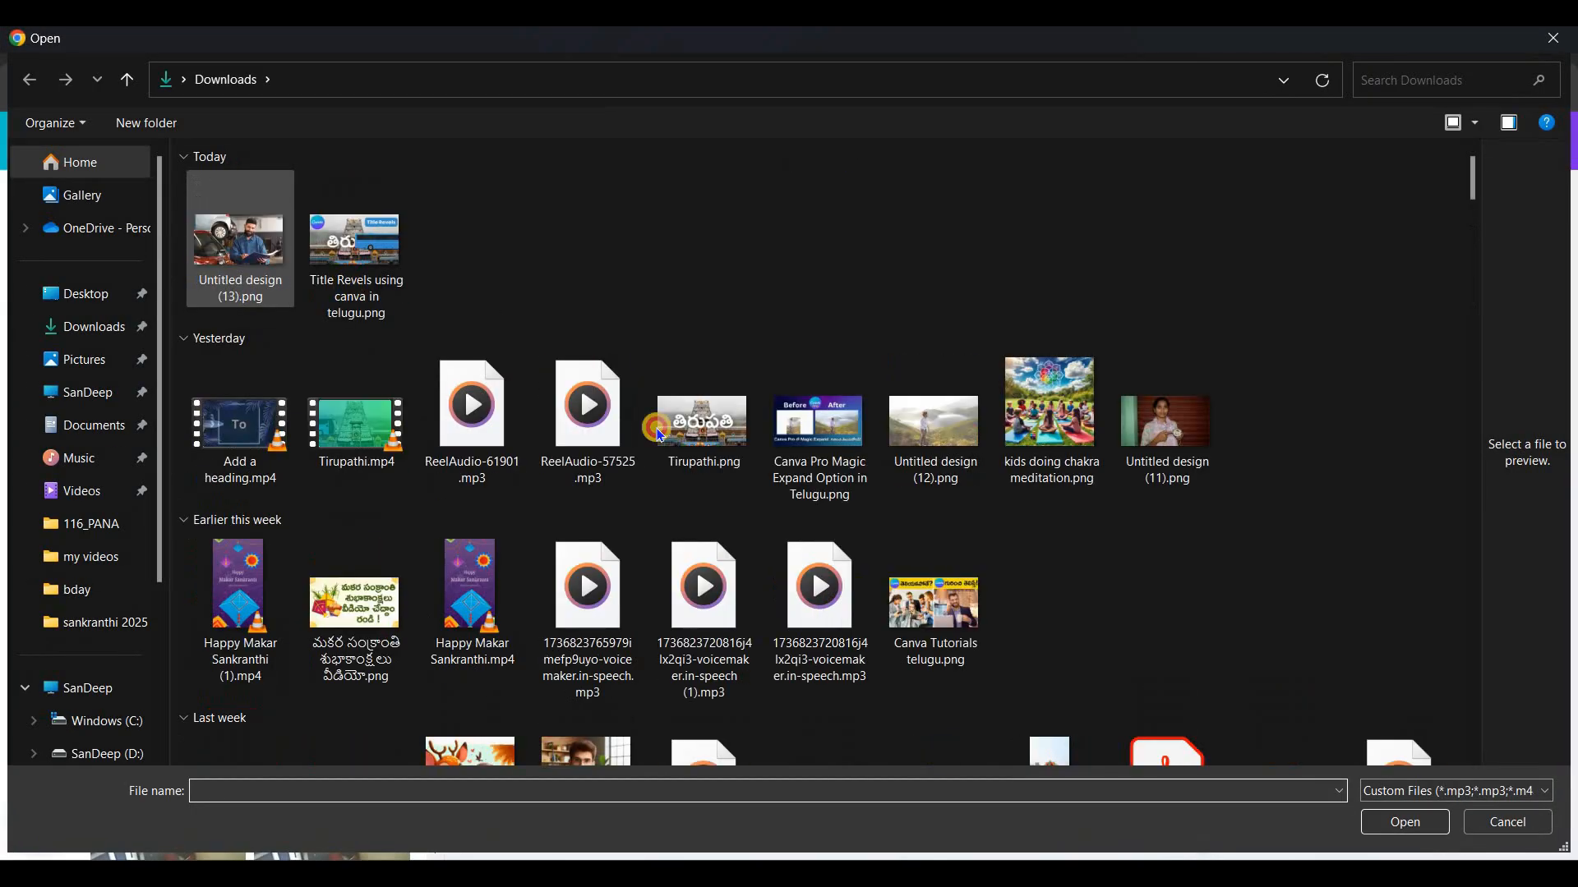
click(240, 240)
click(1403, 822)
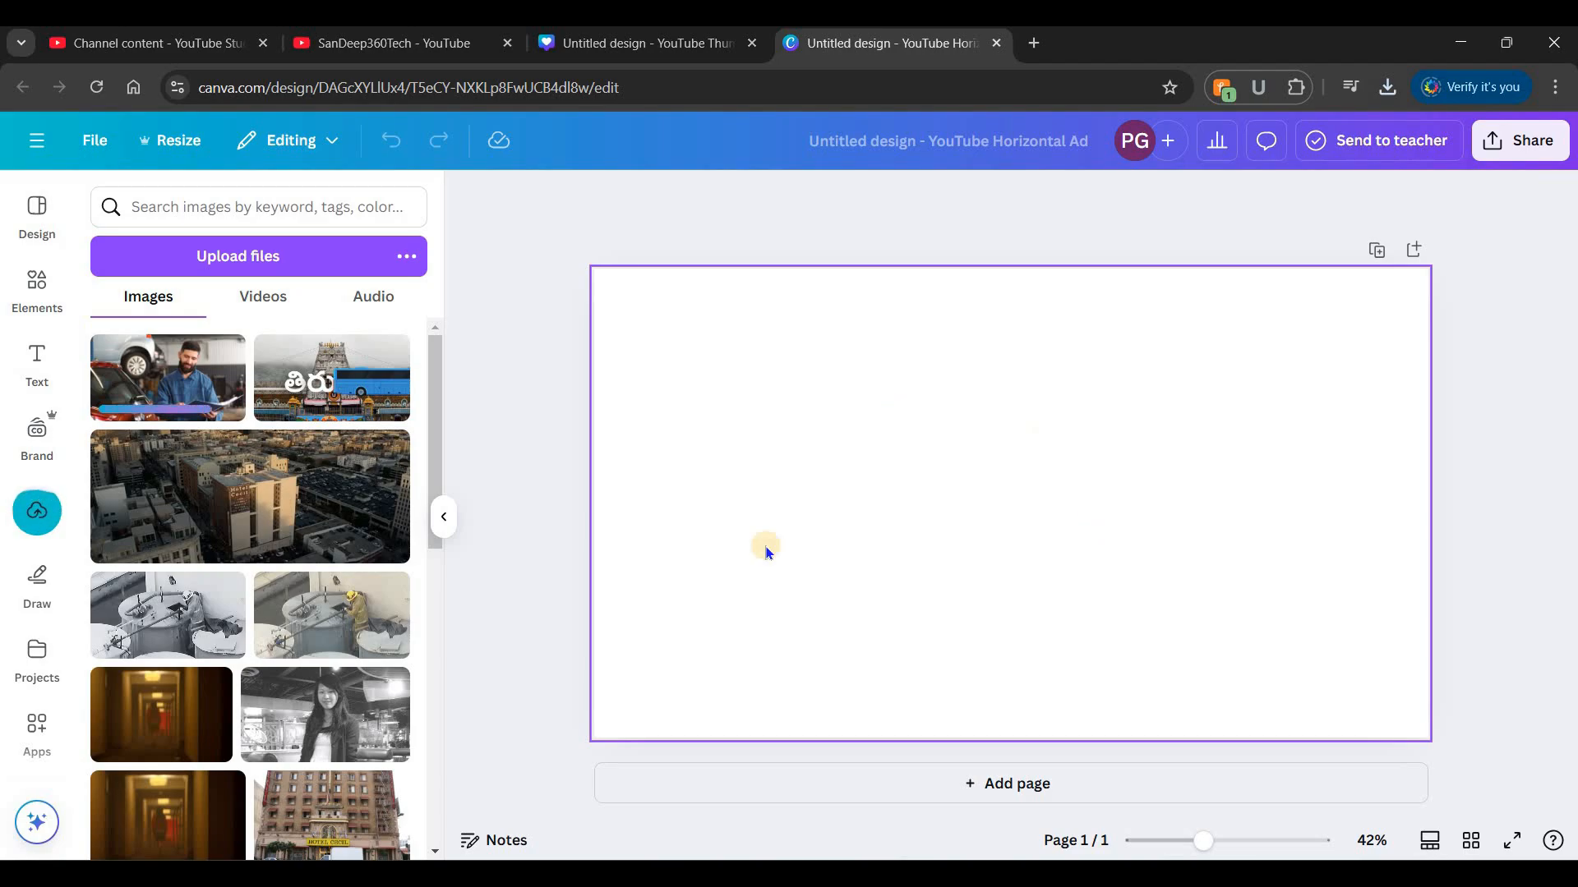
click(137, 368)
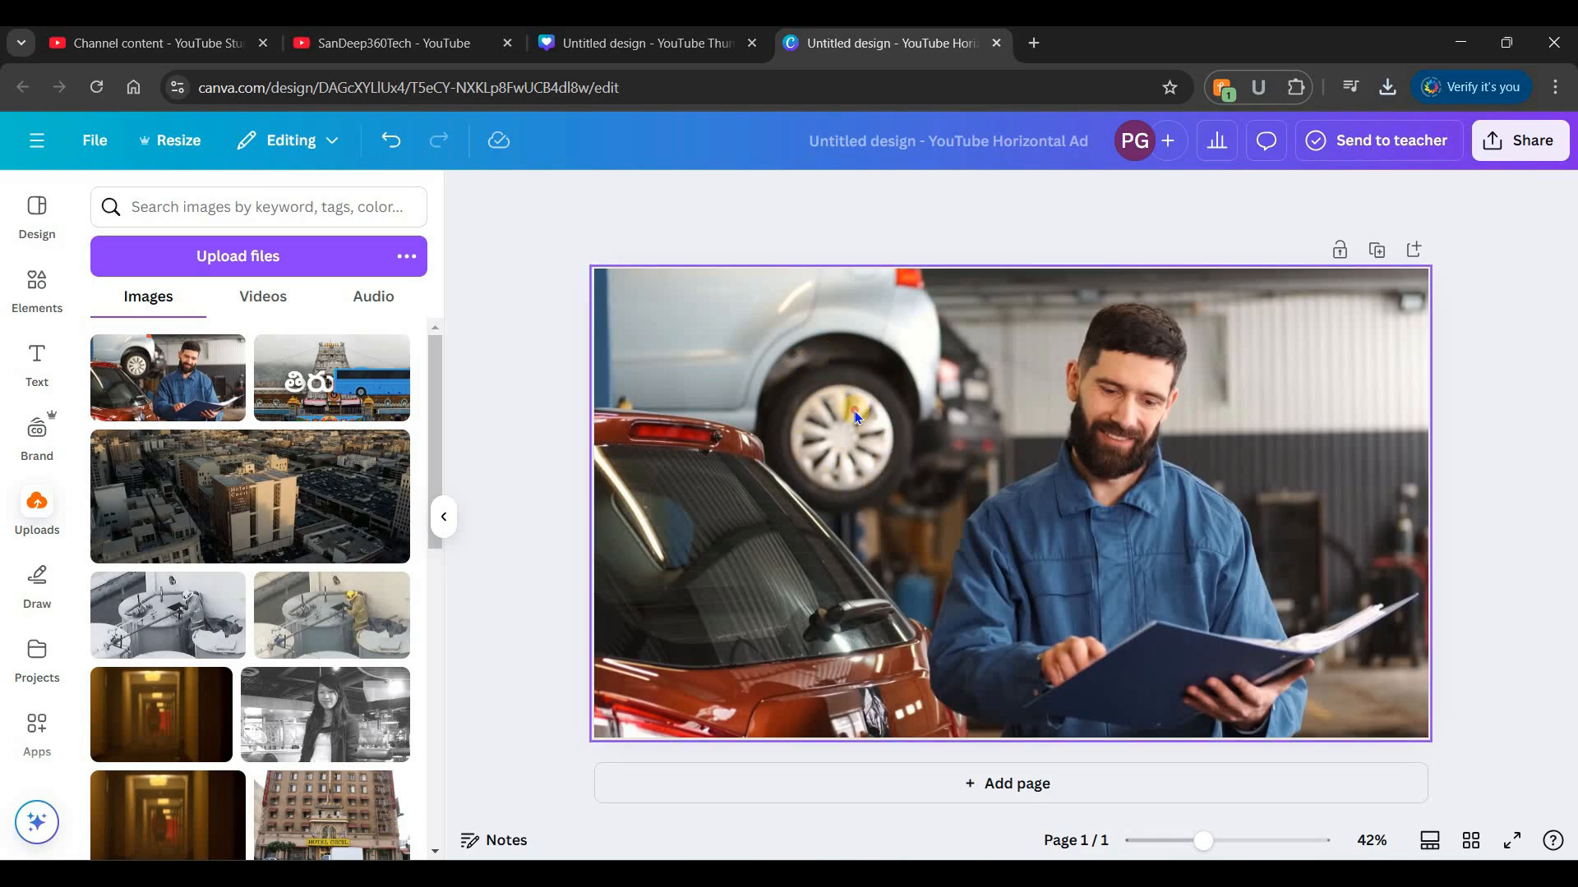
Step: Erase the raised silver car from the workshop photo, selecting it in Magic Eraser's Click mode
click(884, 335)
click(781, 198)
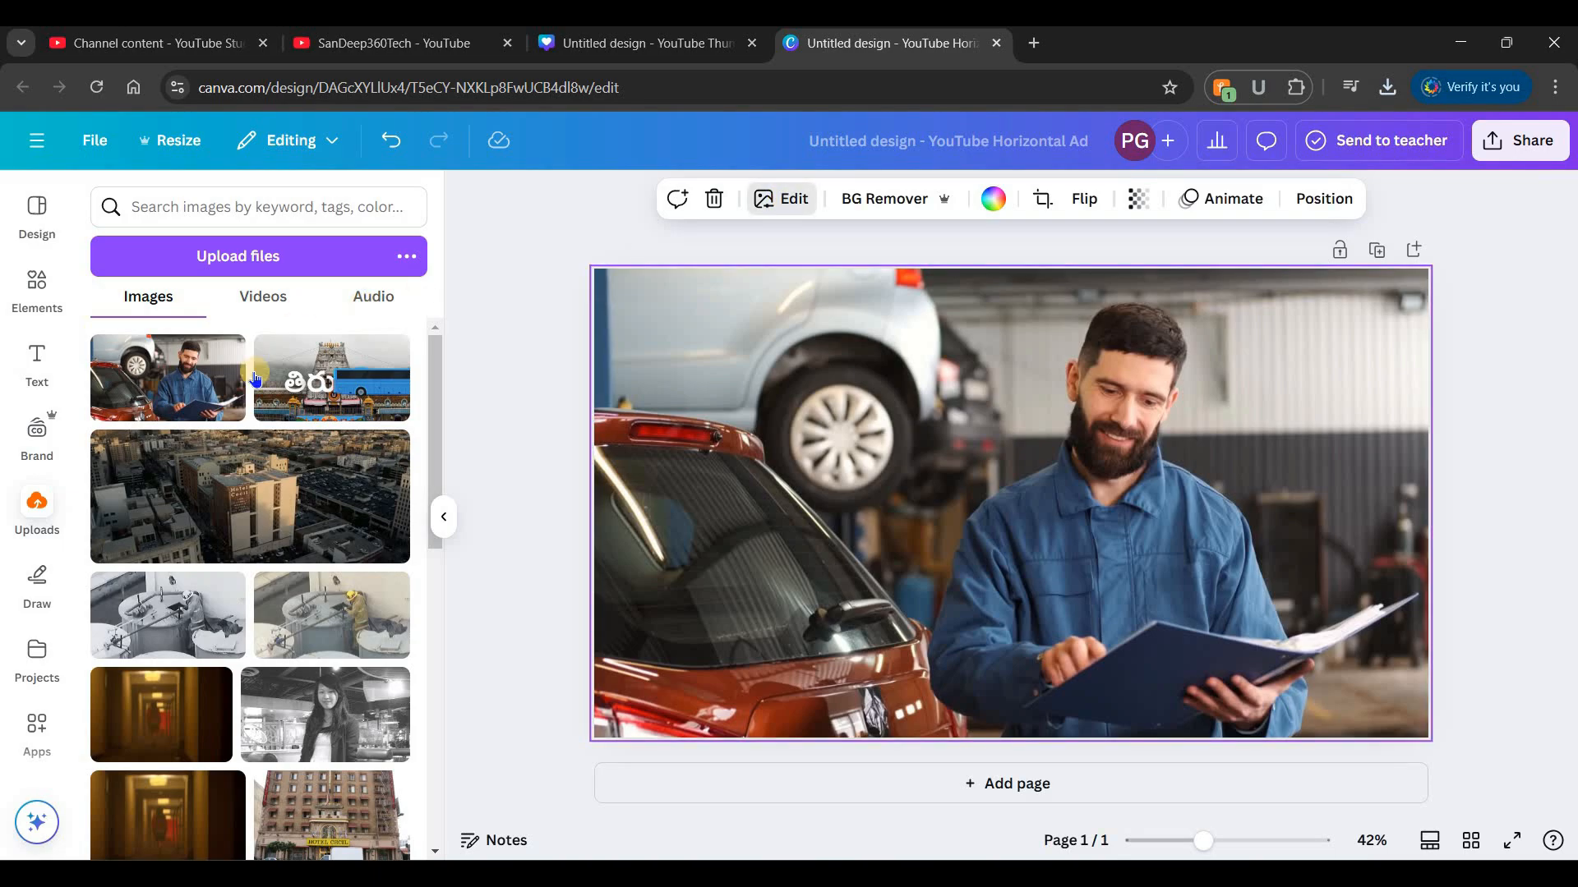
click(248, 398)
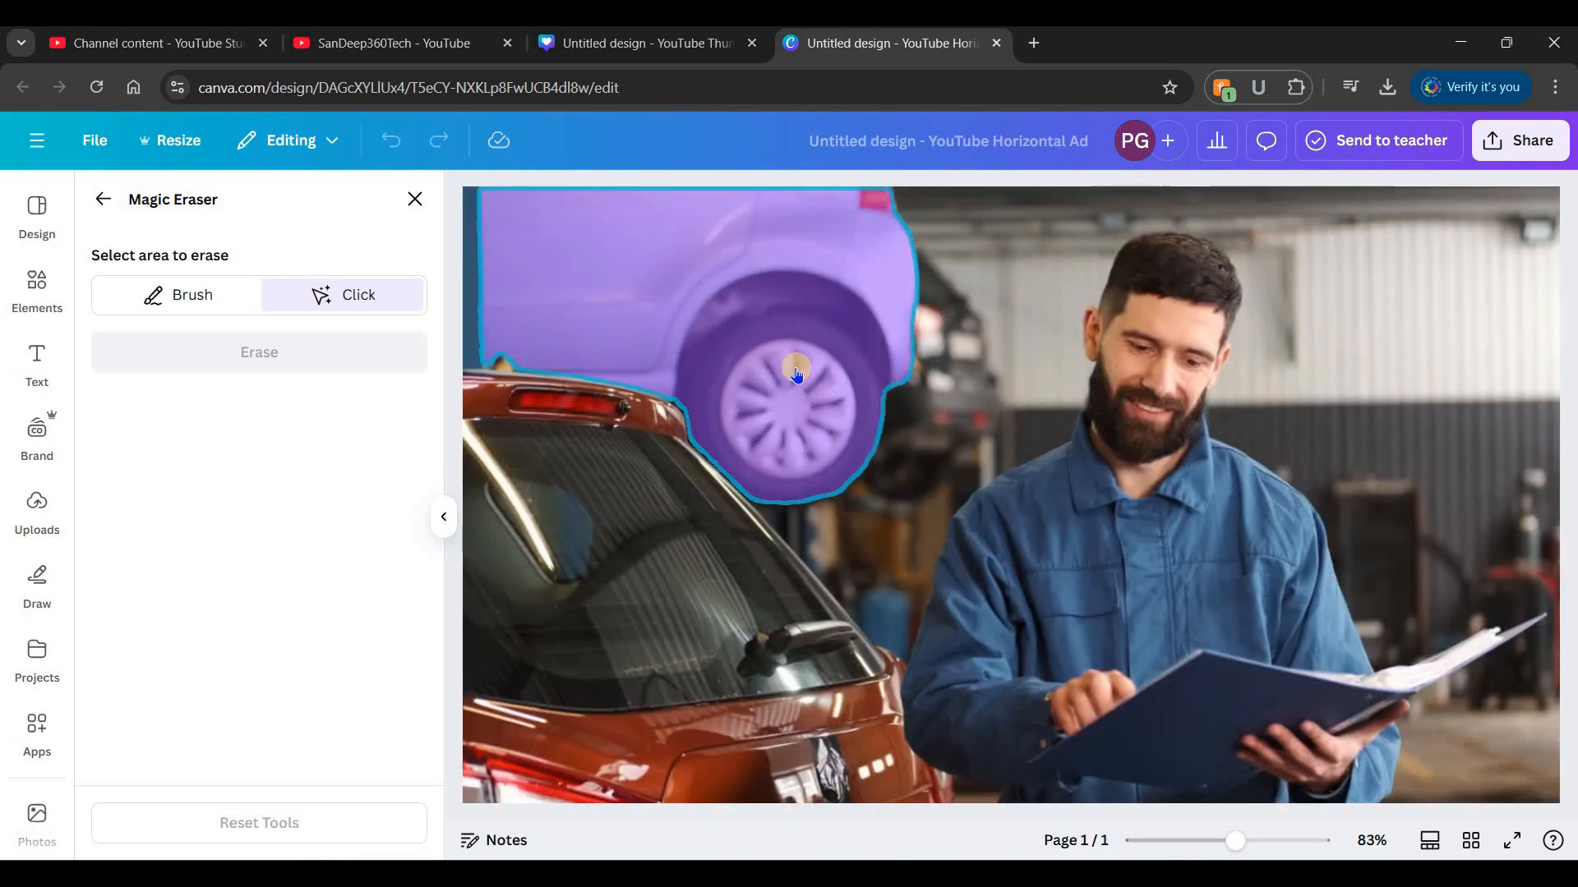
click(796, 374)
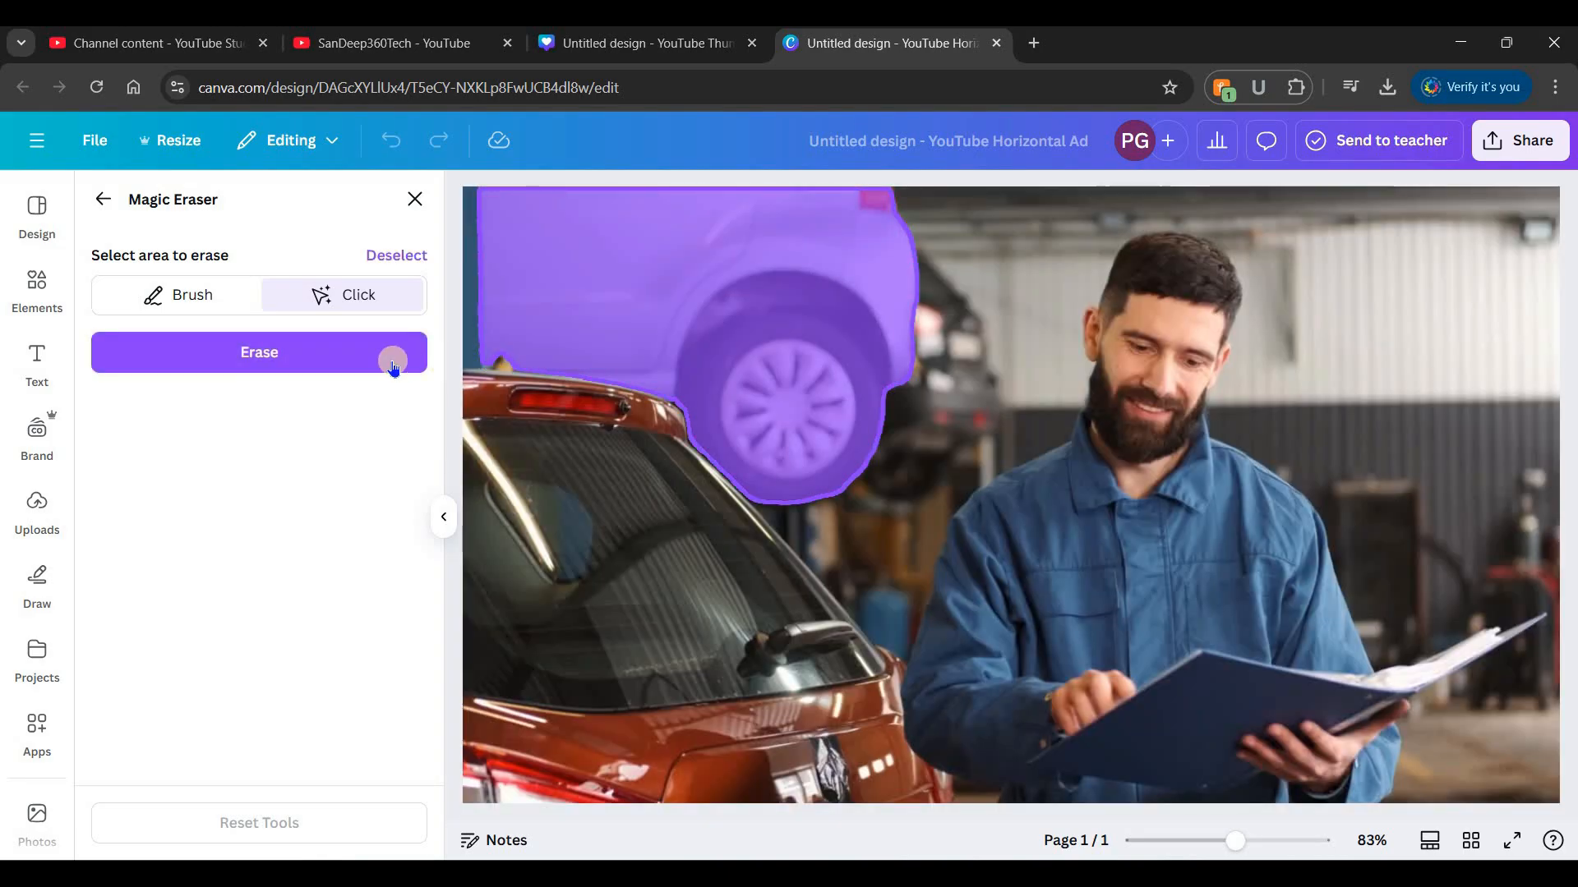
click(383, 365)
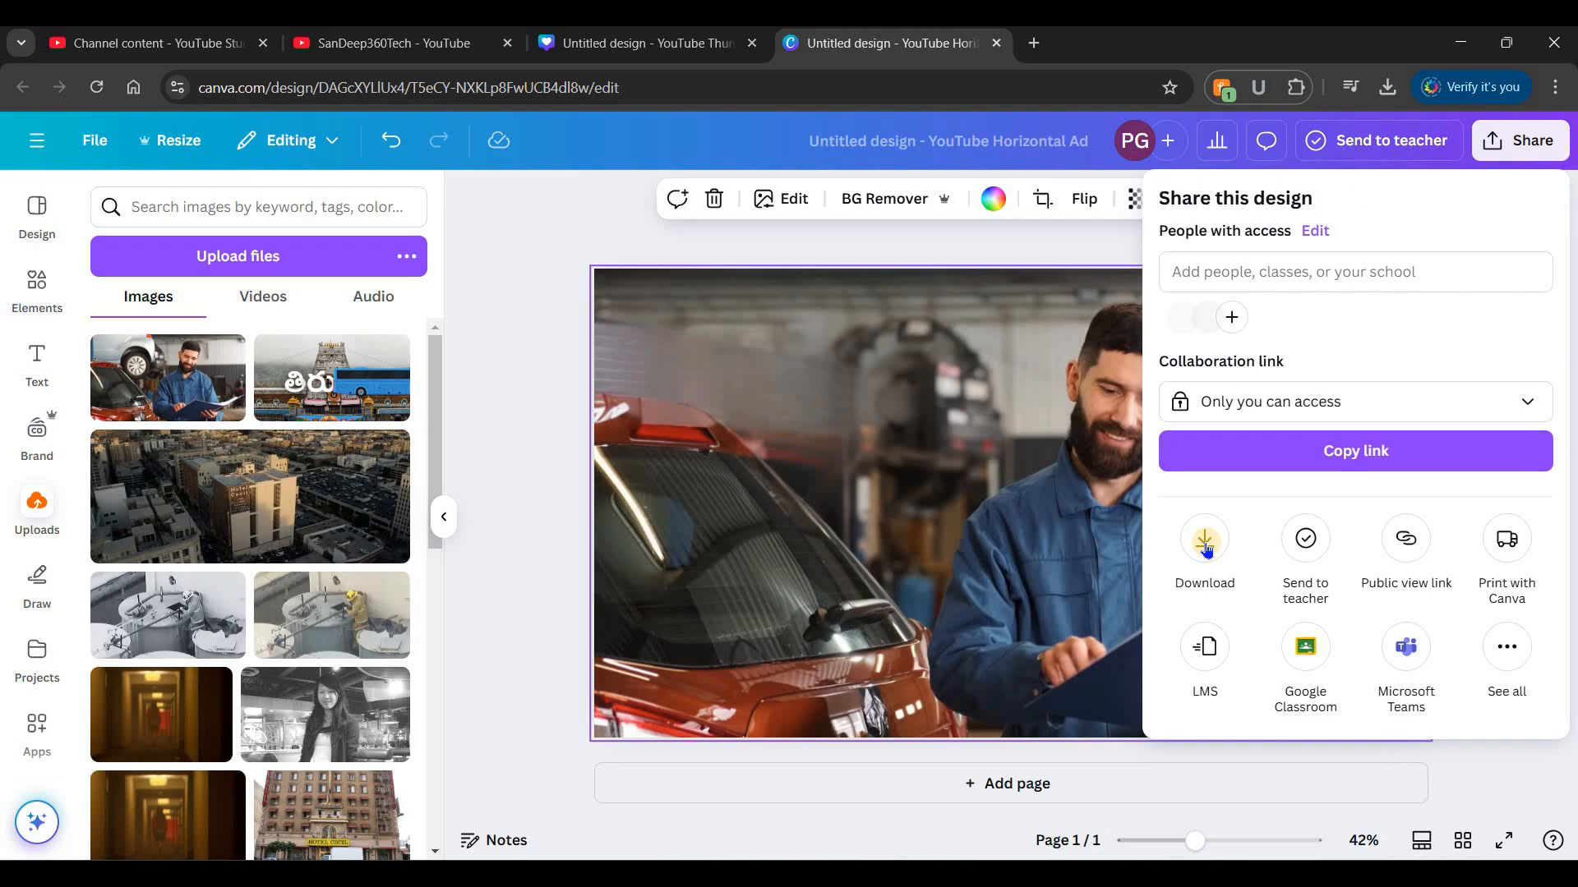
Step: Download the erased workshop image as a PNG at 1,920 × 1,080 px
click(1205, 544)
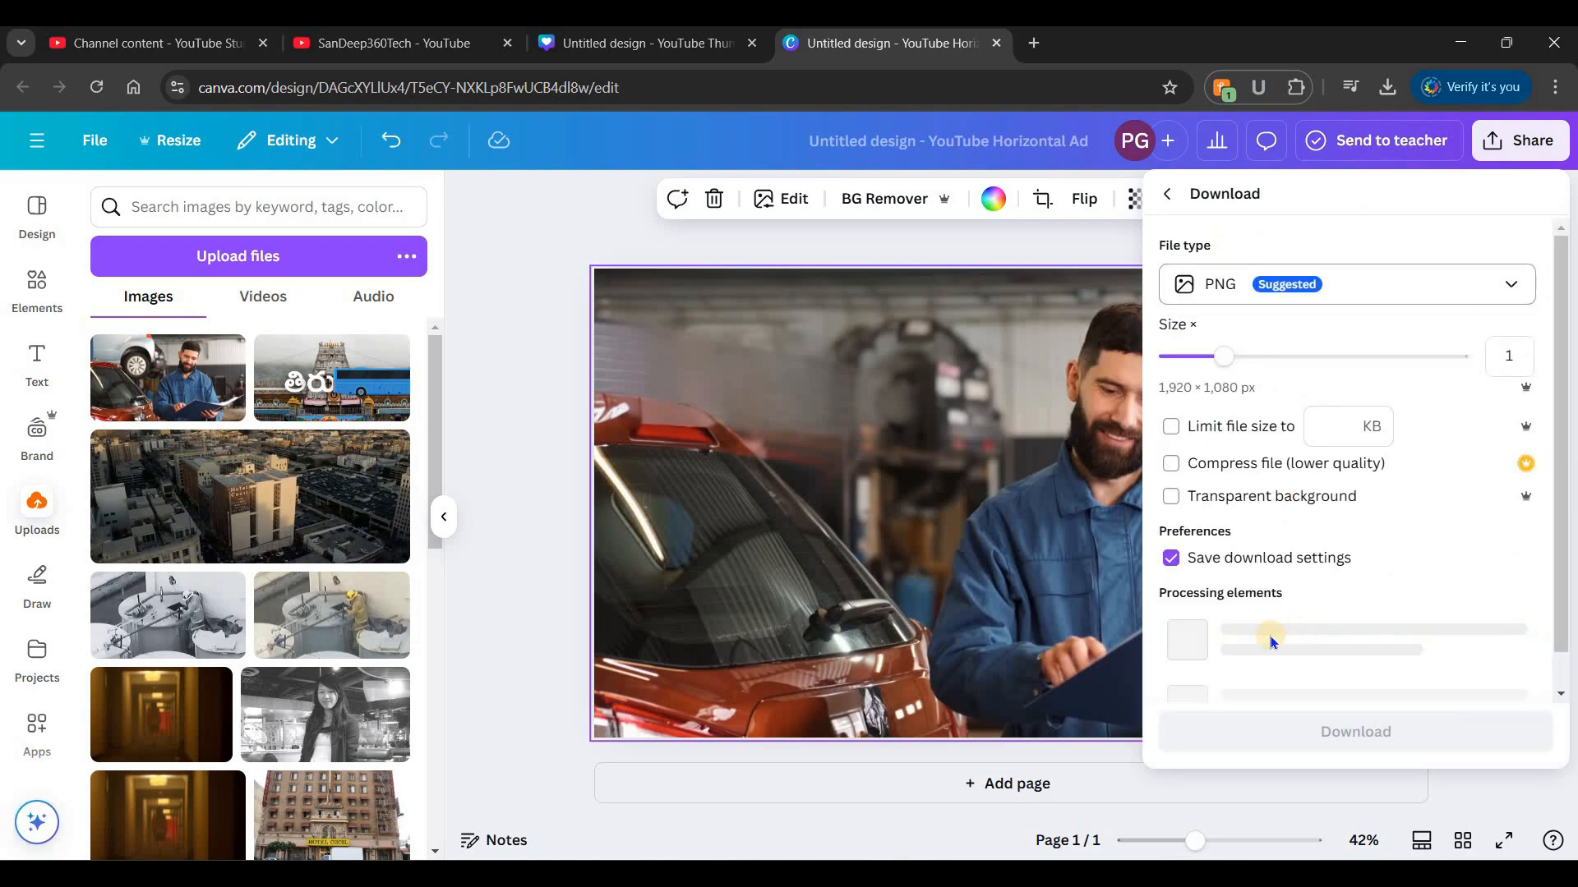
click(1305, 608)
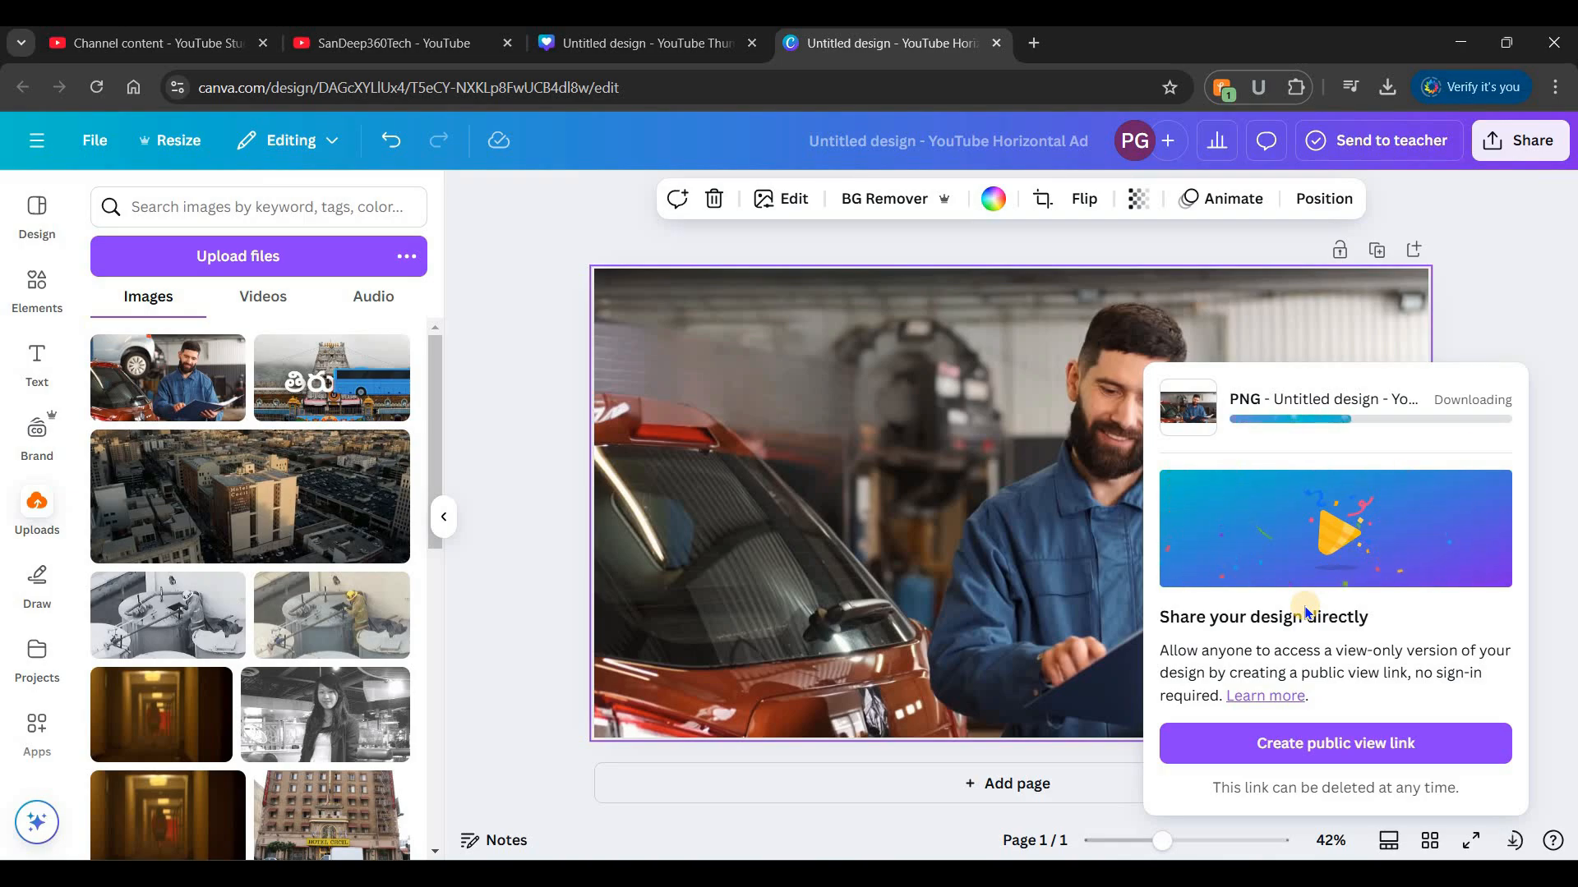
Step: Return to the YouTube Thumbnail design with the mechanic video and upload Untitled design (14).png
click(599, 45)
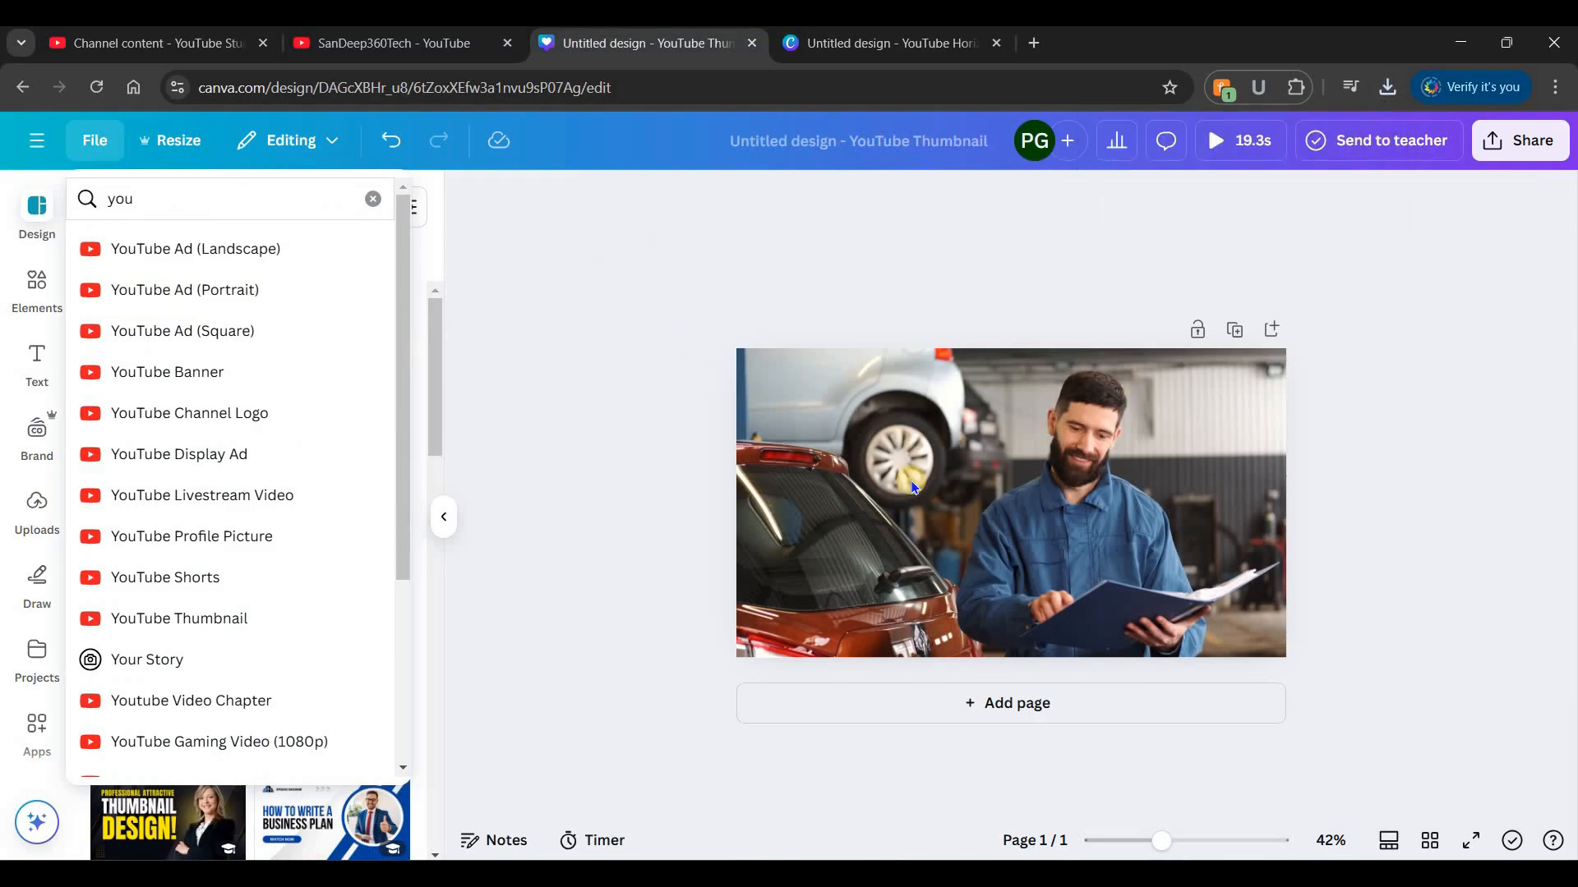
click(1035, 510)
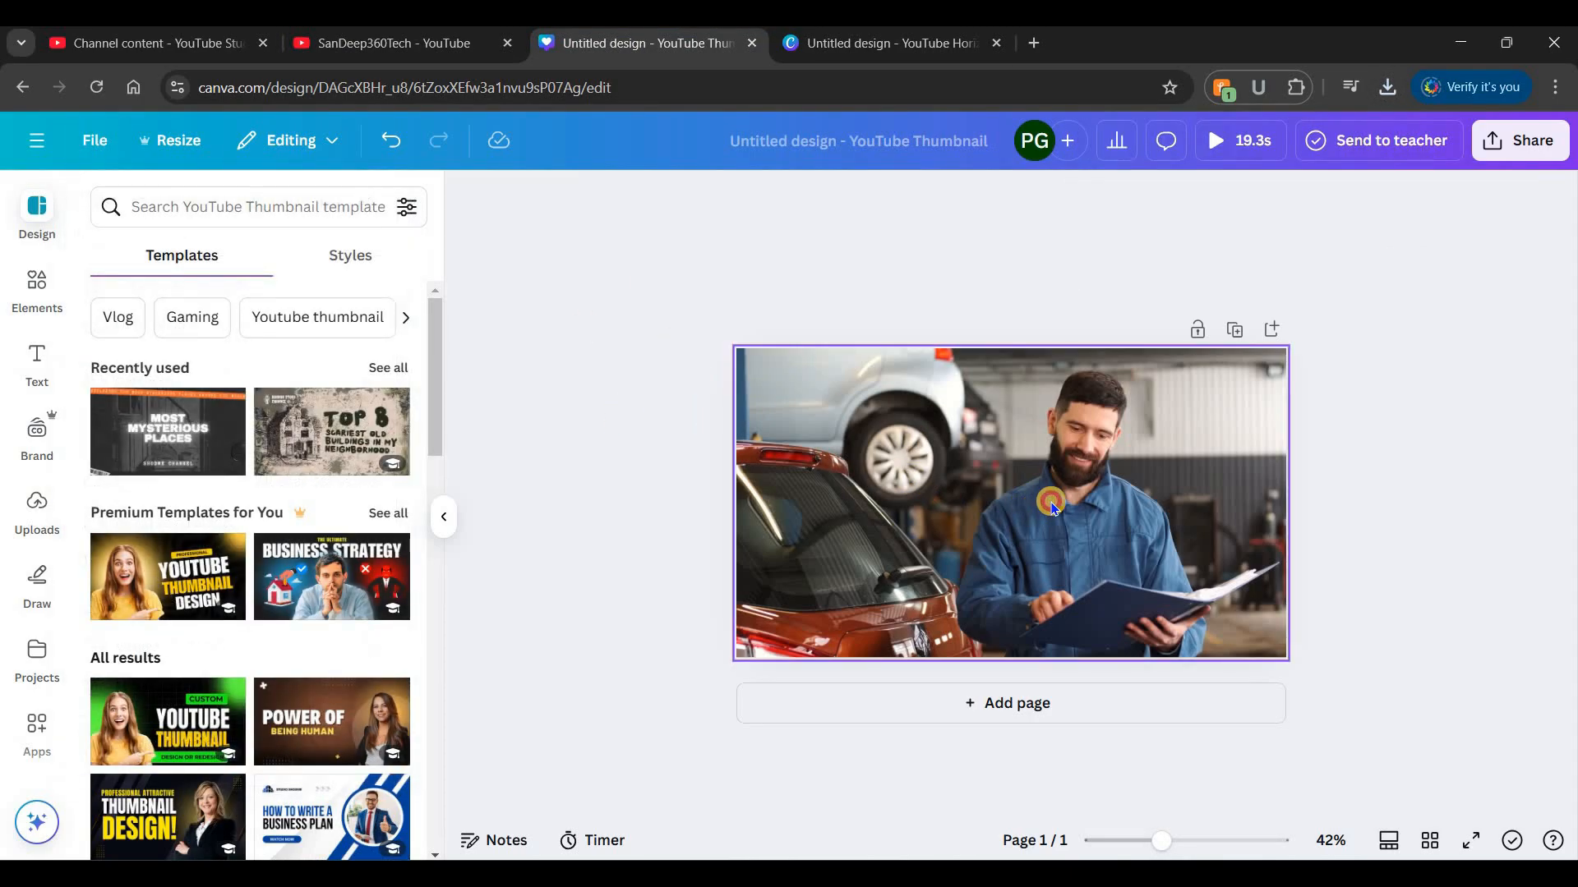
click(1009, 501)
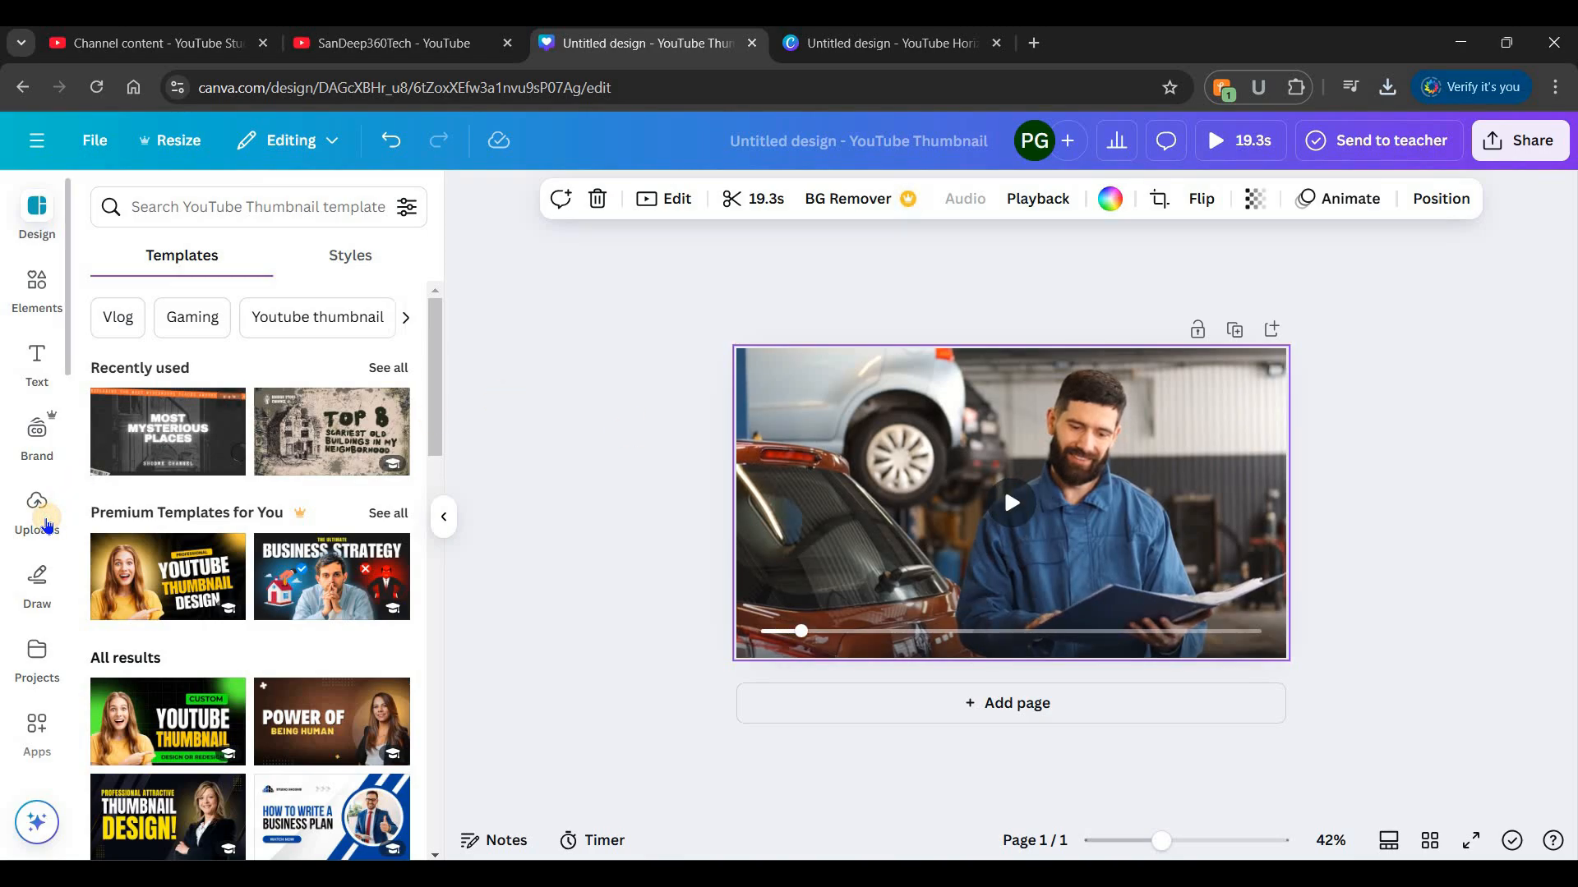
click(46, 524)
click(220, 258)
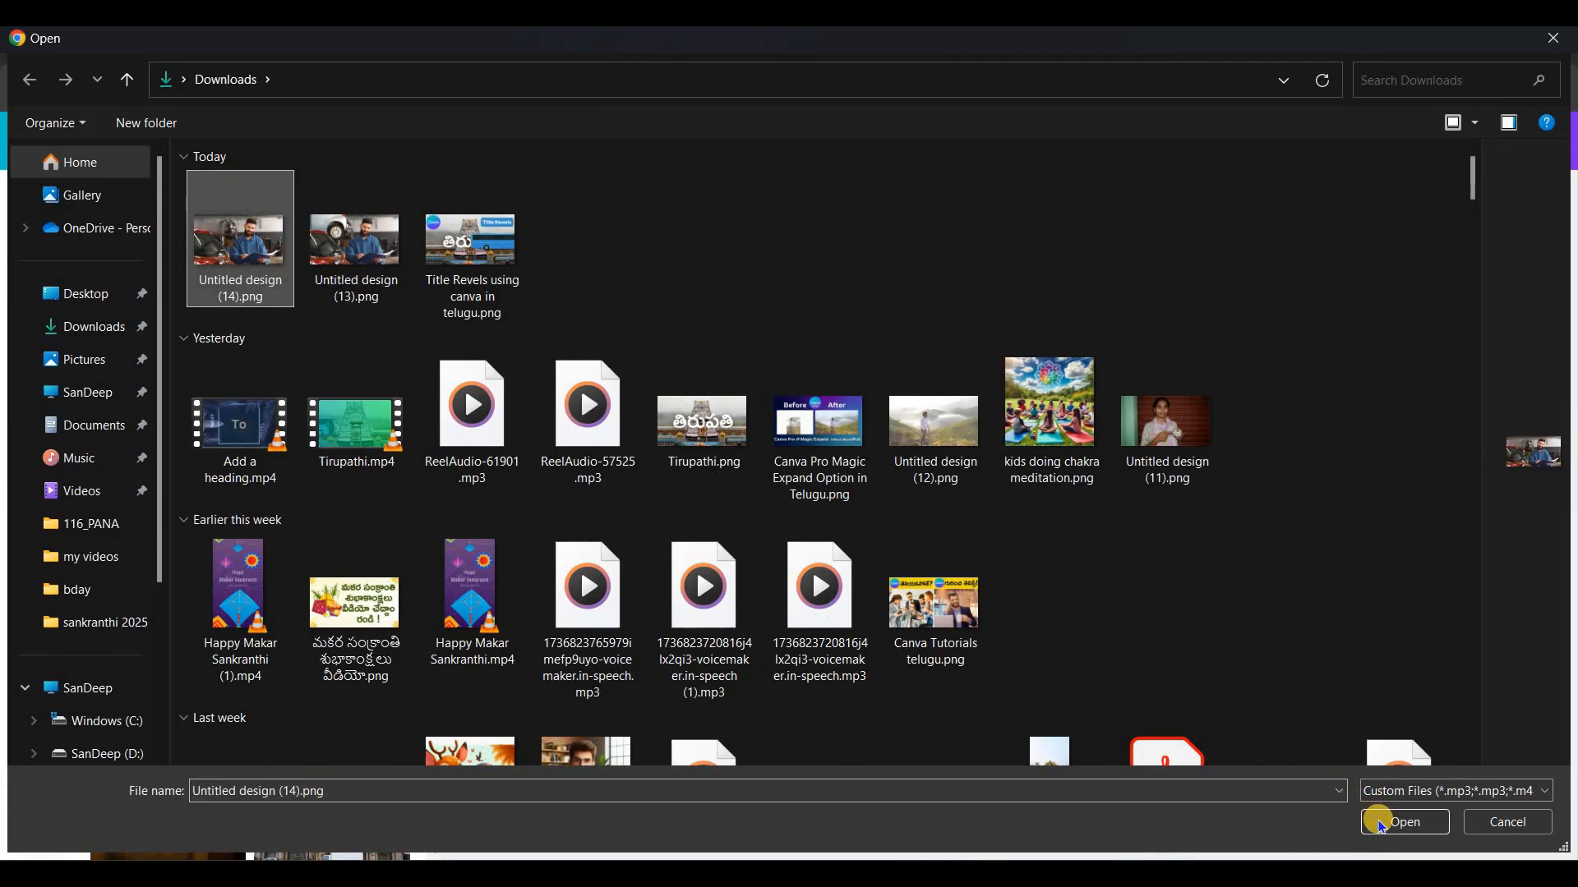
click(1381, 823)
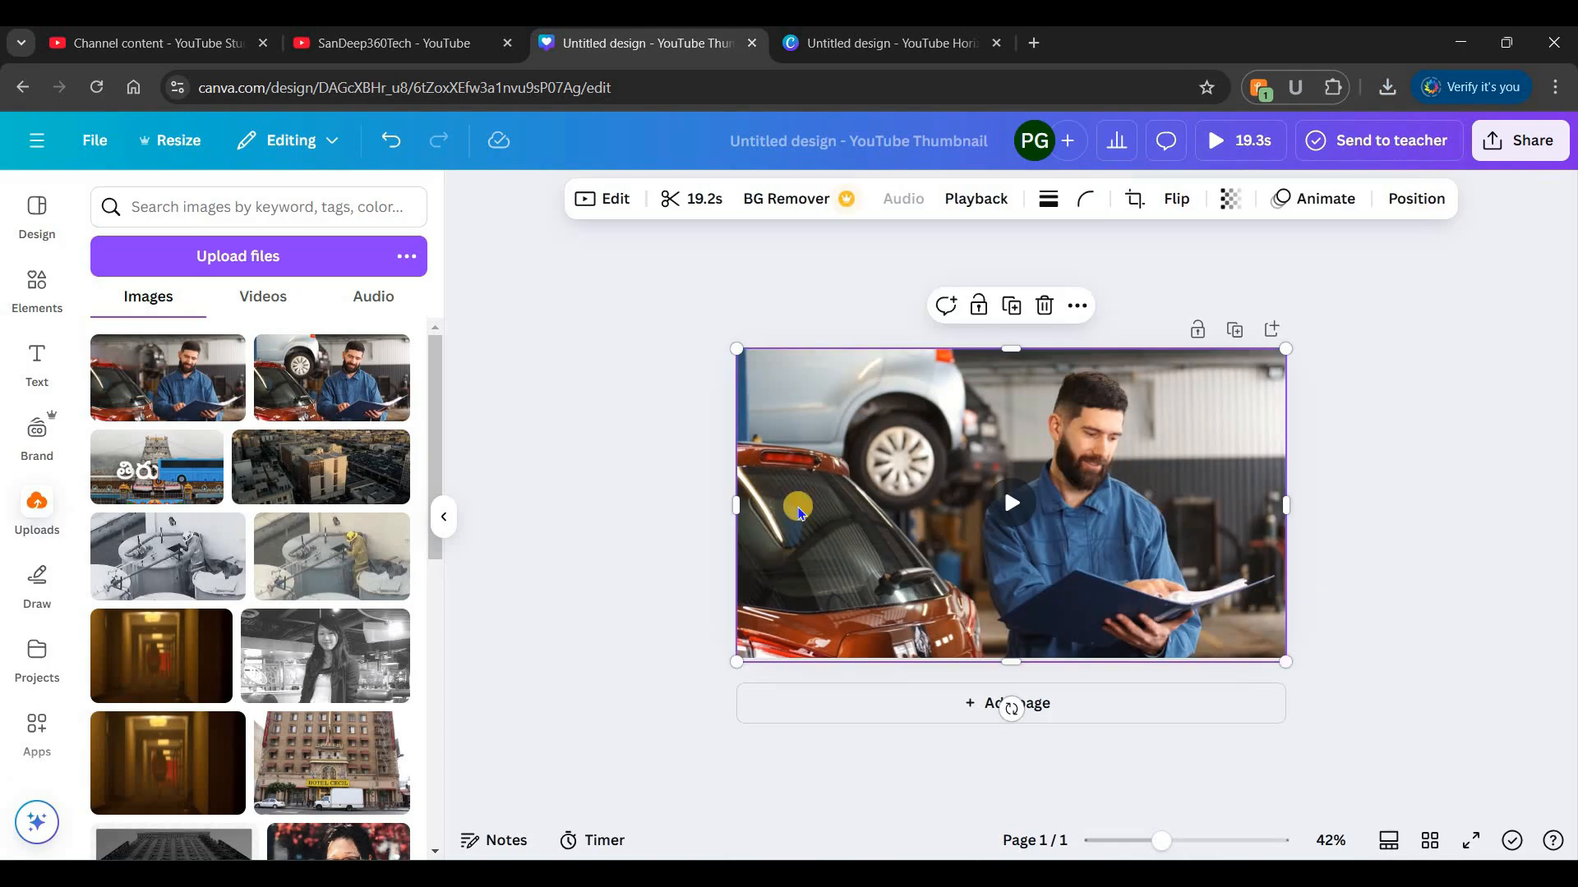
Step: Place the uploaded image without the silver car over the video and enlarge it to cover the whole page
click(608, 484)
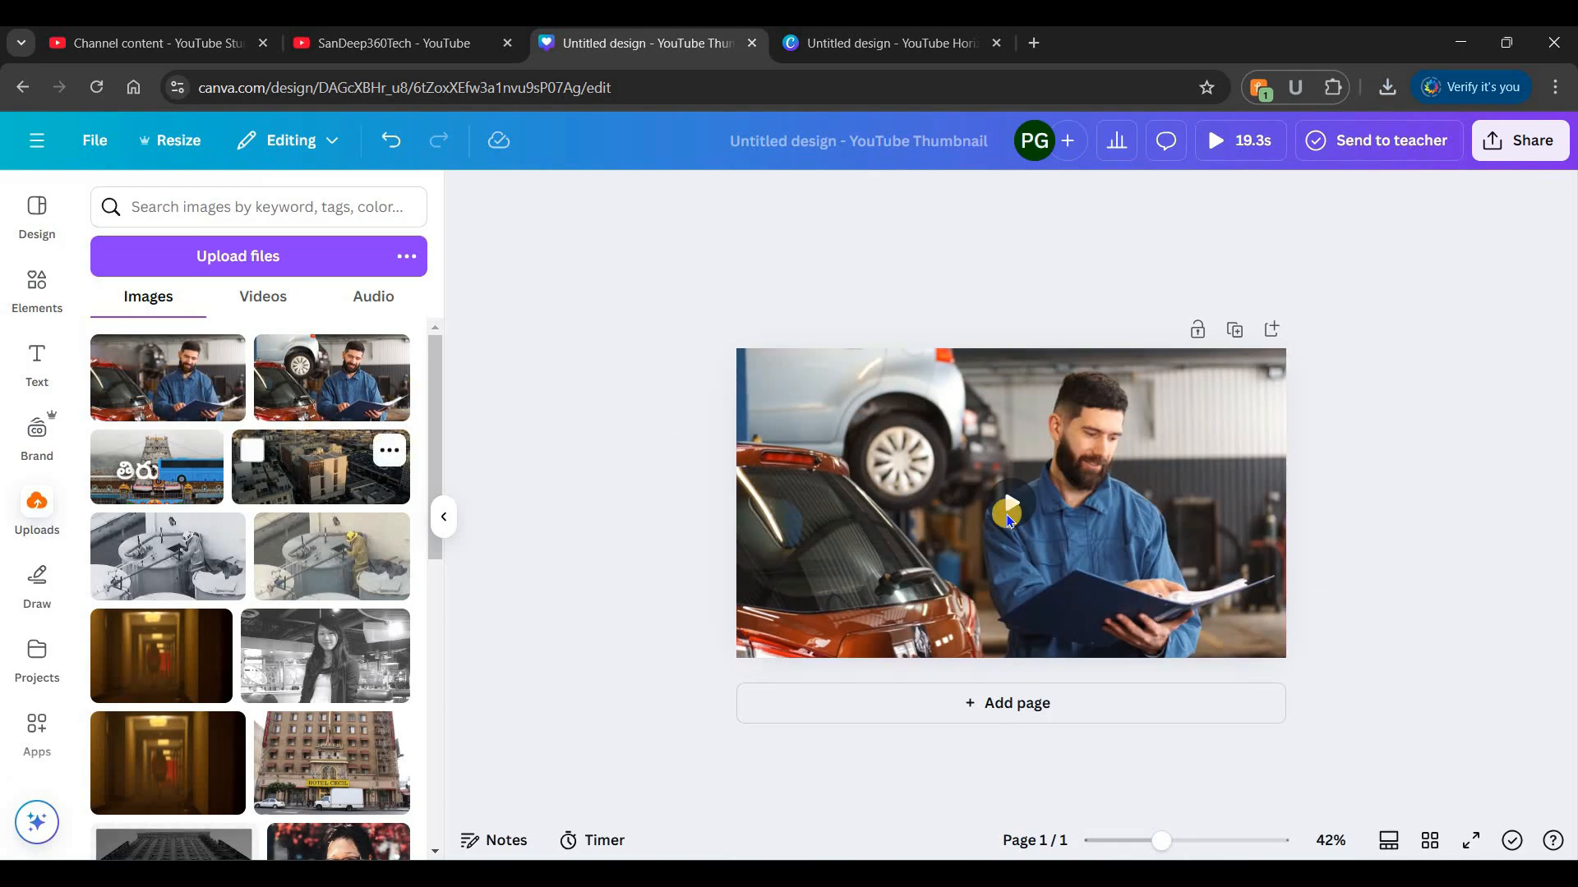
click(171, 378)
drag(975, 486, 903, 445)
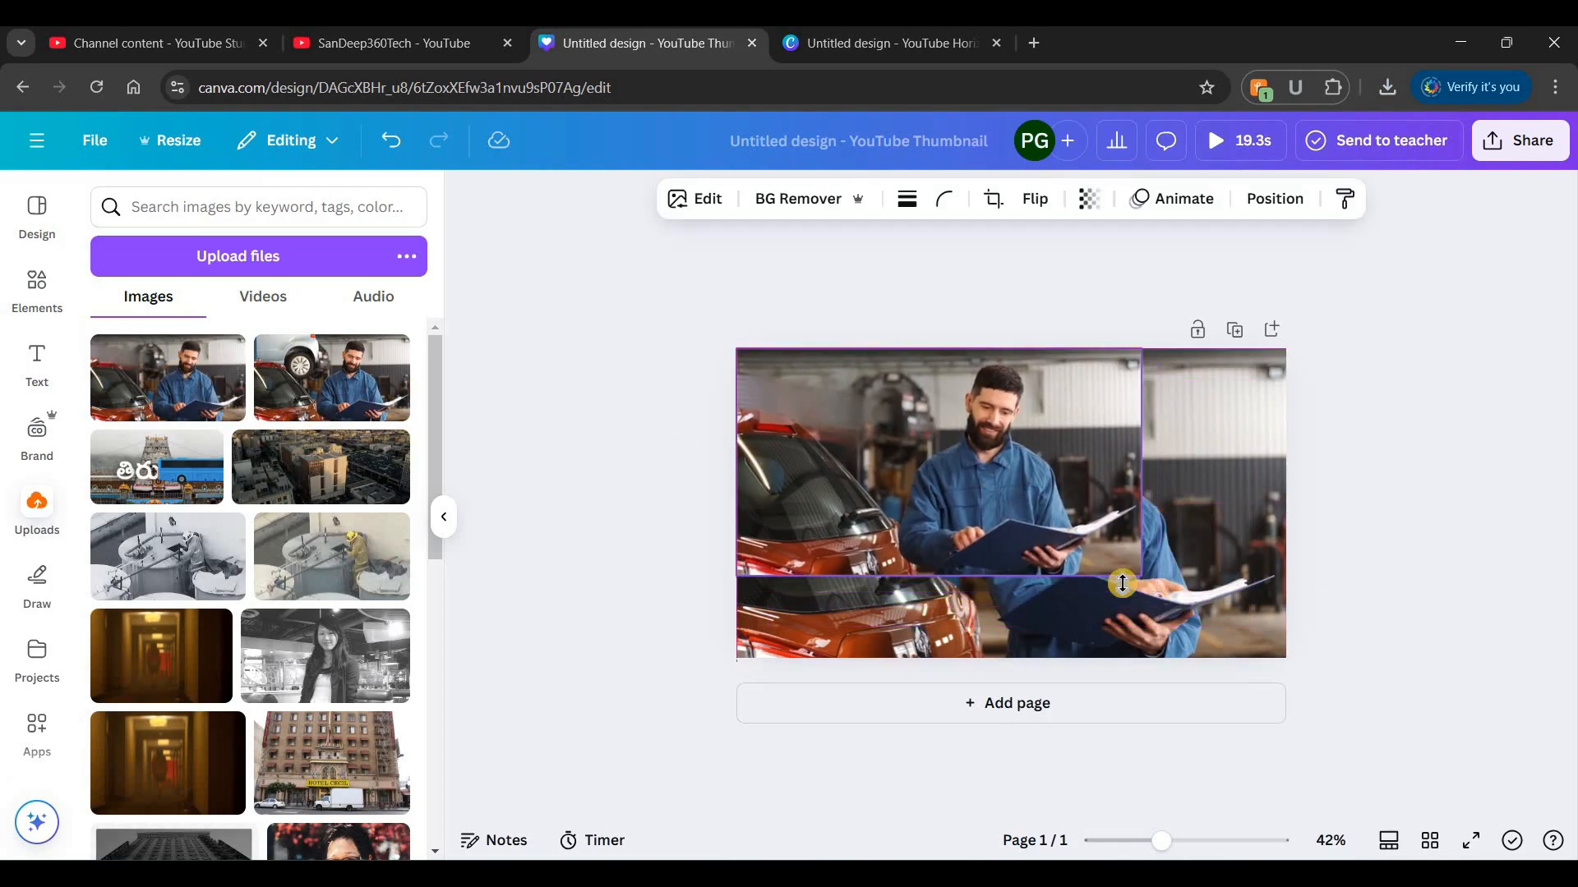
drag(1158, 585, 1321, 573)
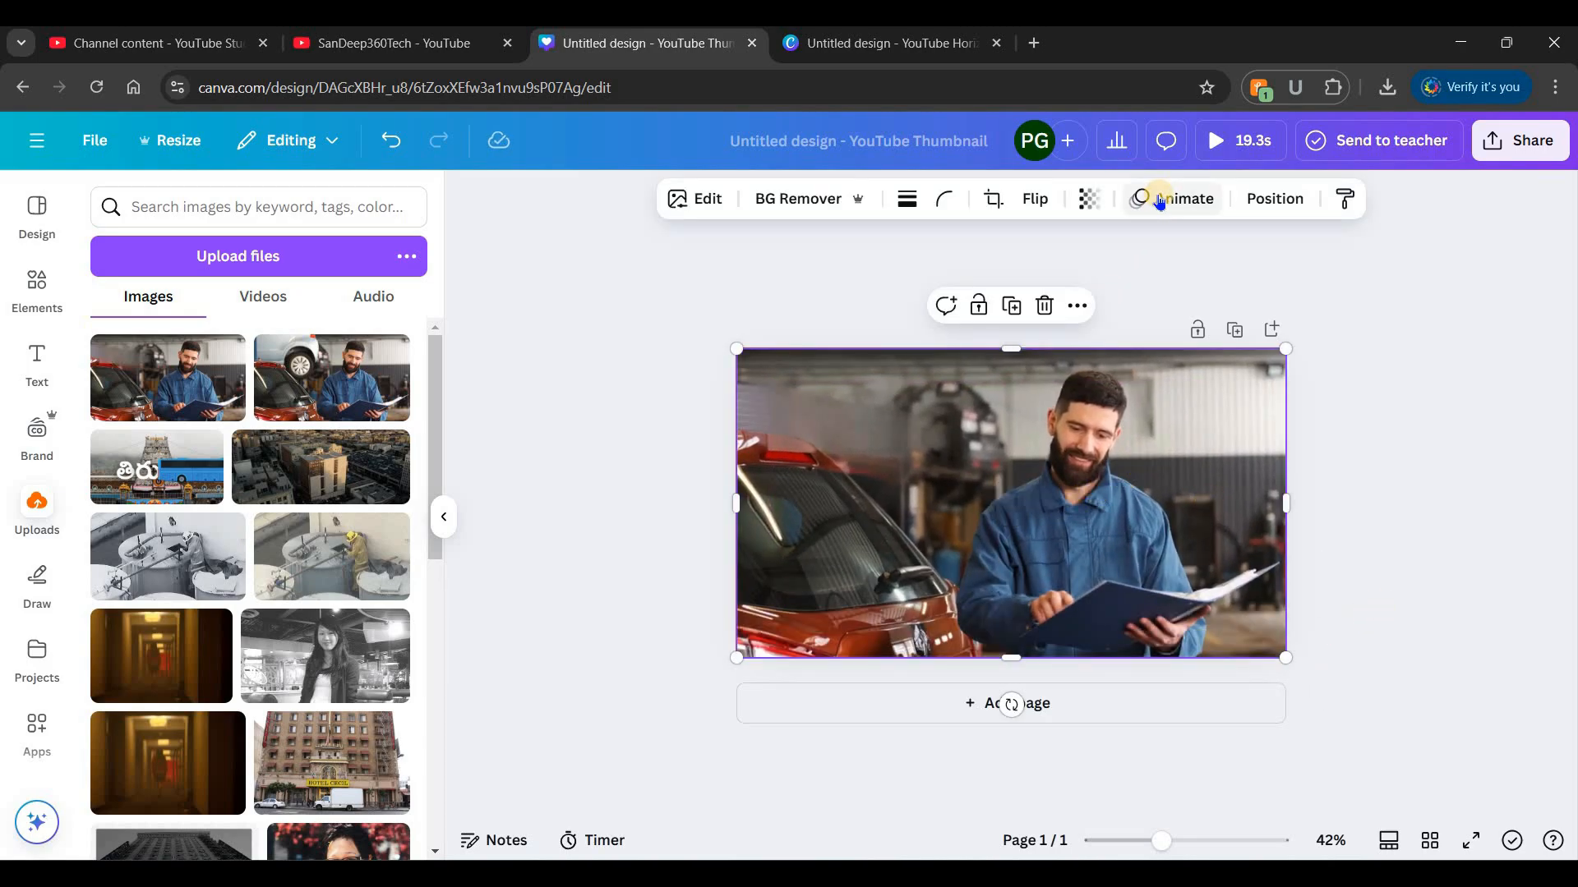
Step: Lower the overlay image's transparency to compare it with the video beneath, and restore it to 100
click(1089, 198)
mouse_move(1081, 285)
mouse_down()
mouse_move(995, 310)
mouse_move(1074, 283)
mouse_up()
click(582, 451)
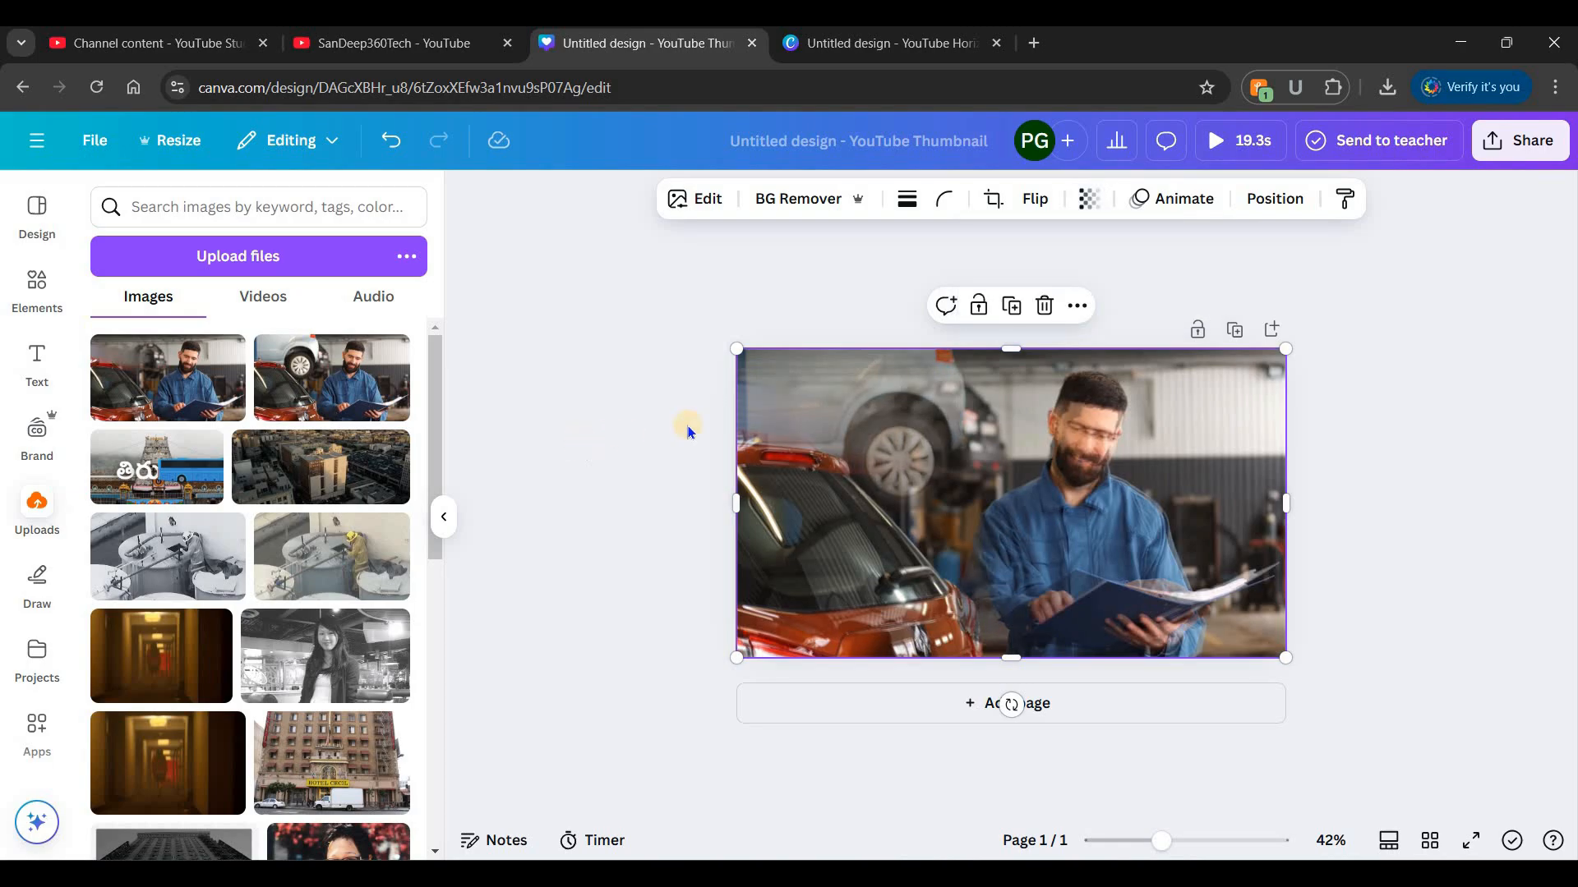
click(1121, 468)
click(1089, 200)
drag(1078, 284, 1194, 281)
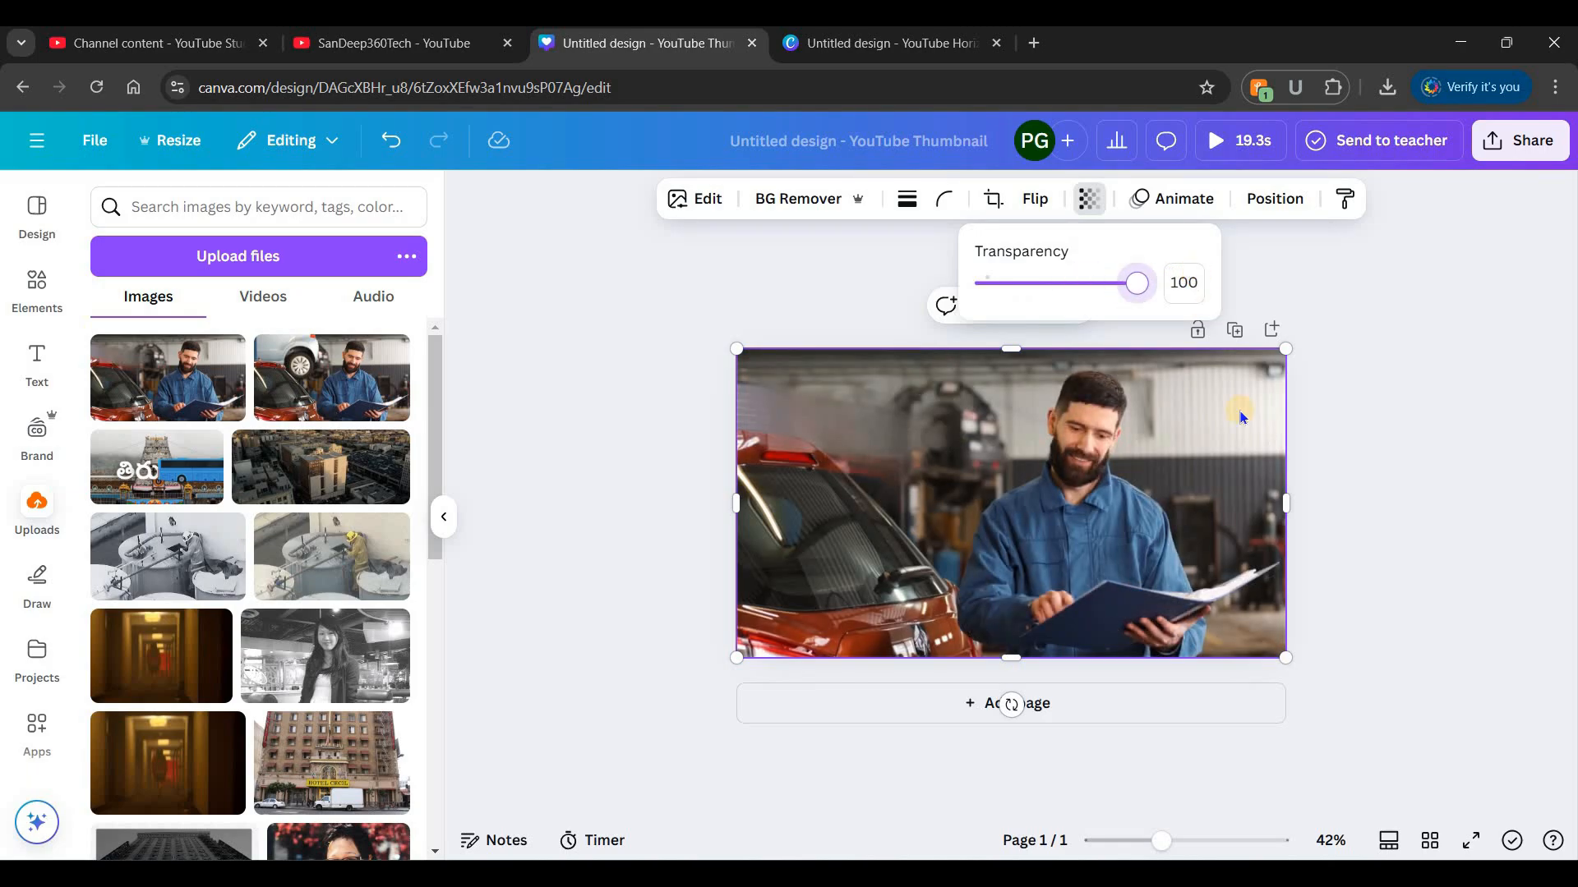
Step: Crop the overlay image to the upper-left area of the page, about 505 × 360 px
drag(1237, 502, 954, 452)
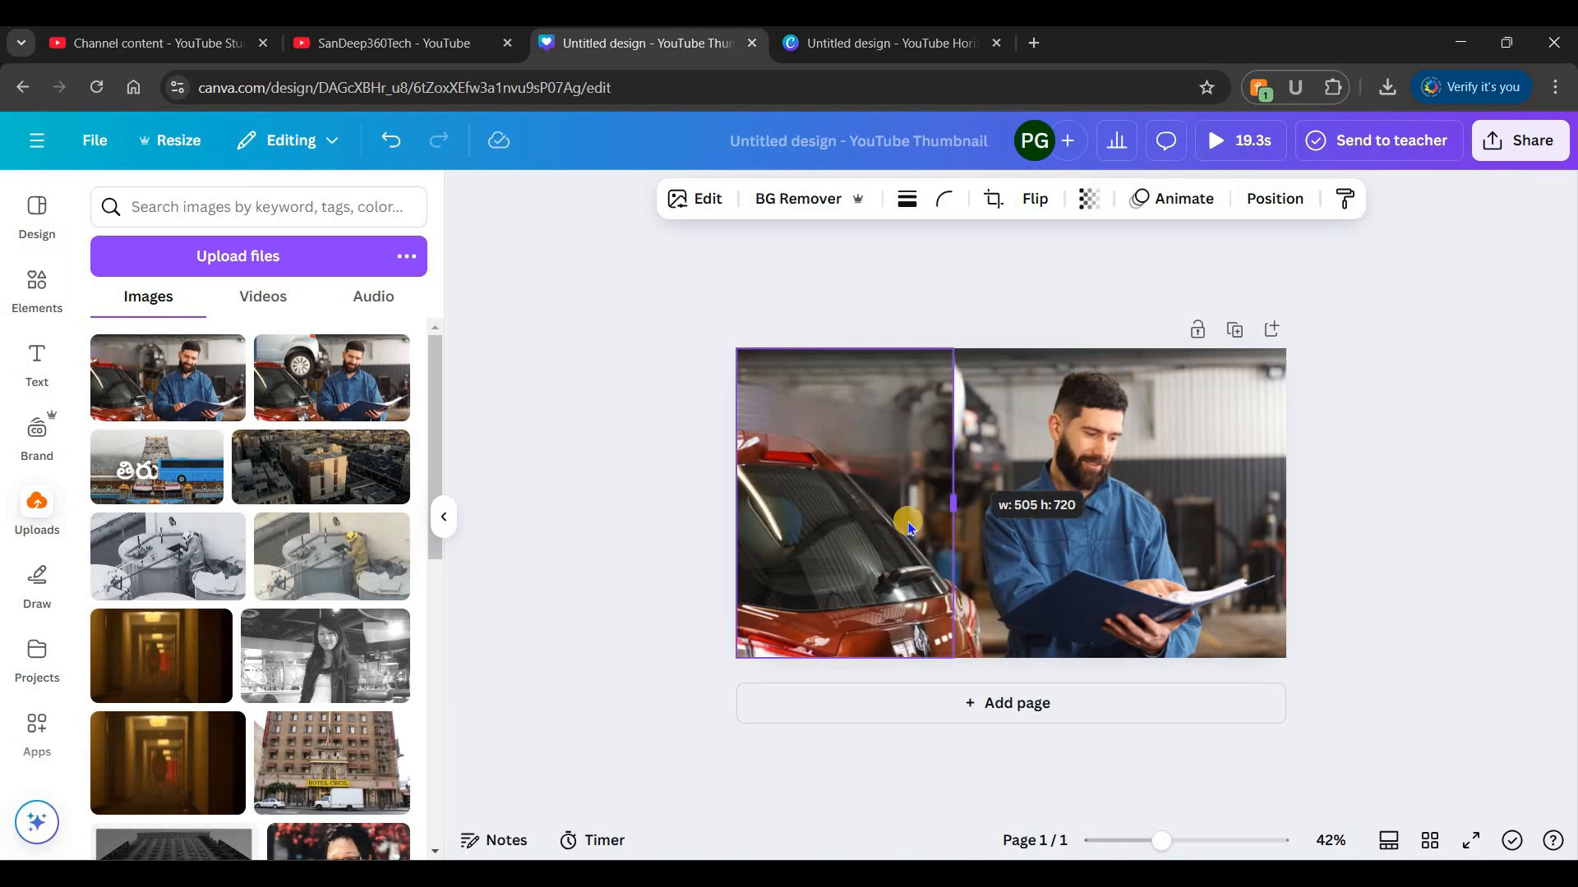
drag(850, 550, 849, 504)
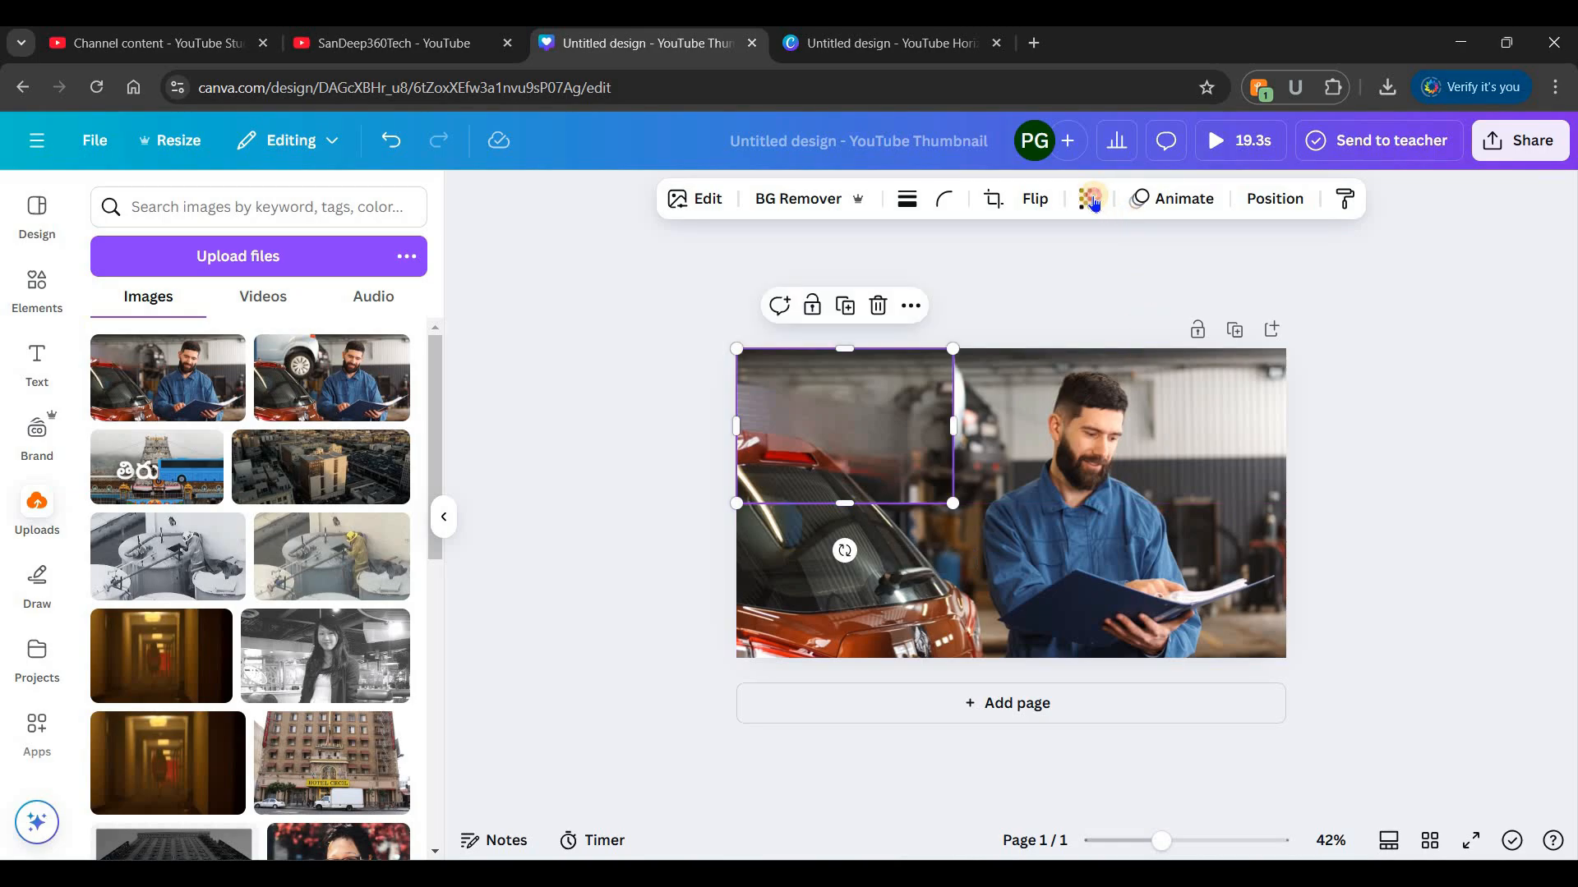
Step: Make the overlay image about half transparent and extend its crop slightly to the right and downward around the silver car
click(1089, 198)
drag(1143, 282, 1058, 283)
drag(951, 423, 965, 419)
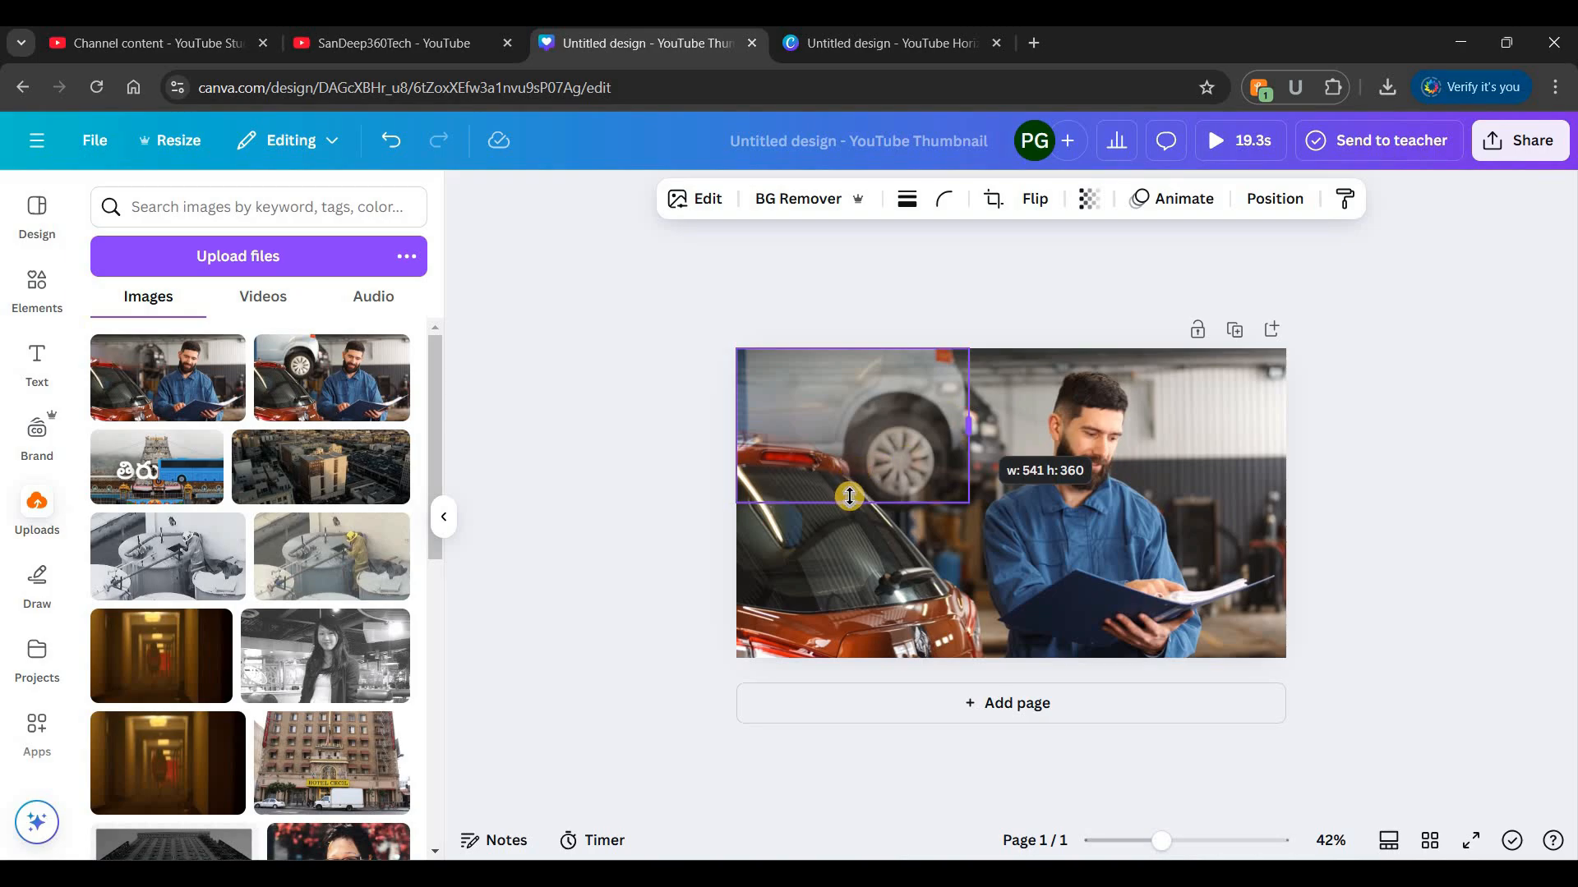
drag(854, 505, 853, 512)
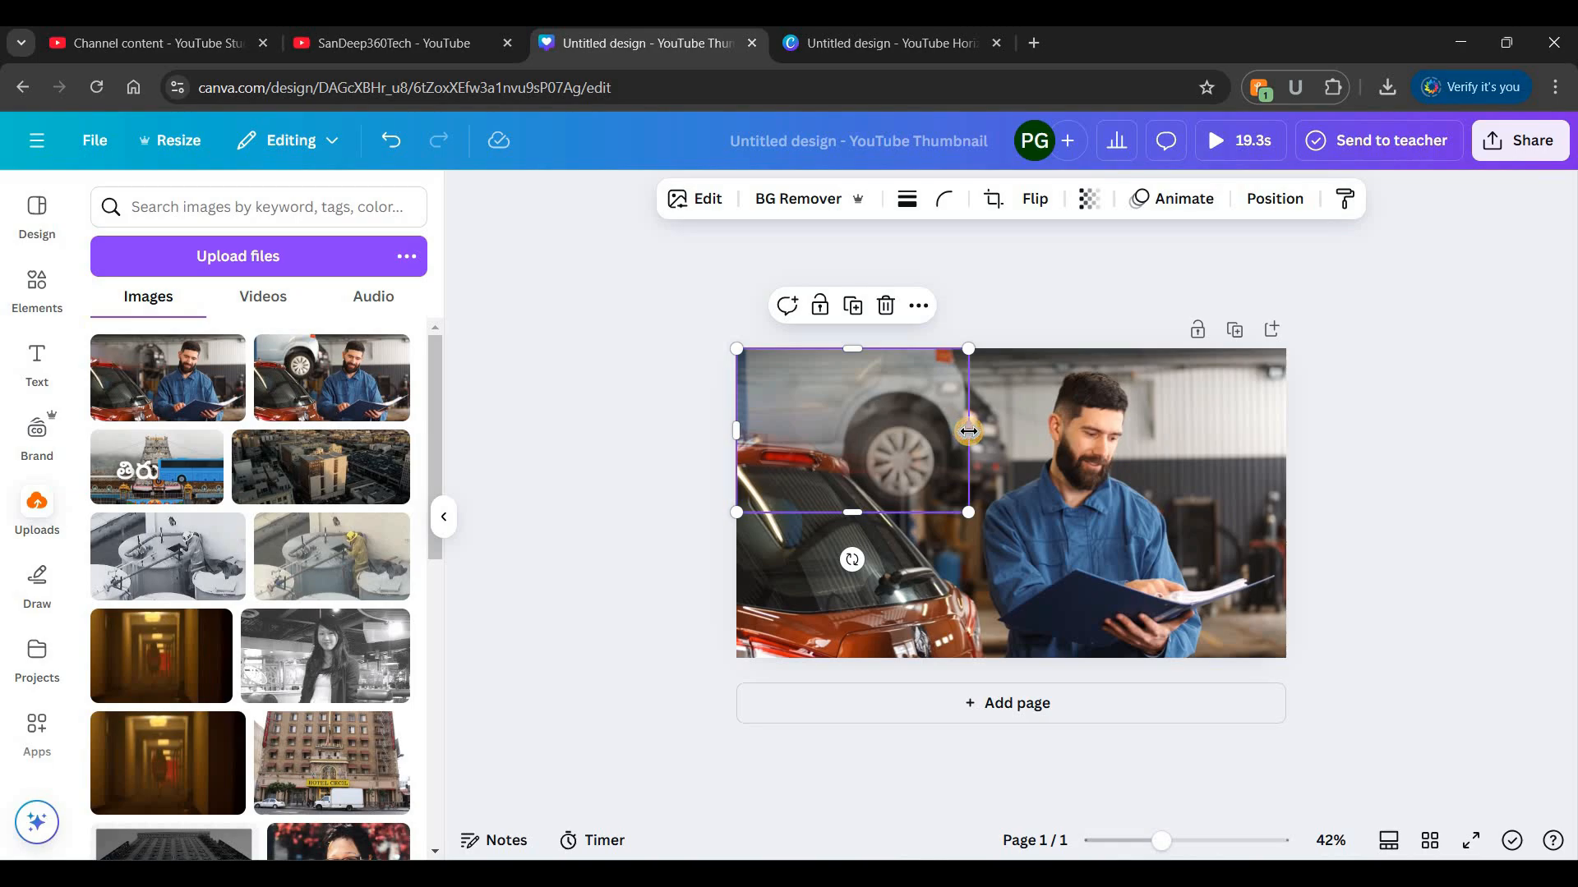
drag(970, 431, 973, 431)
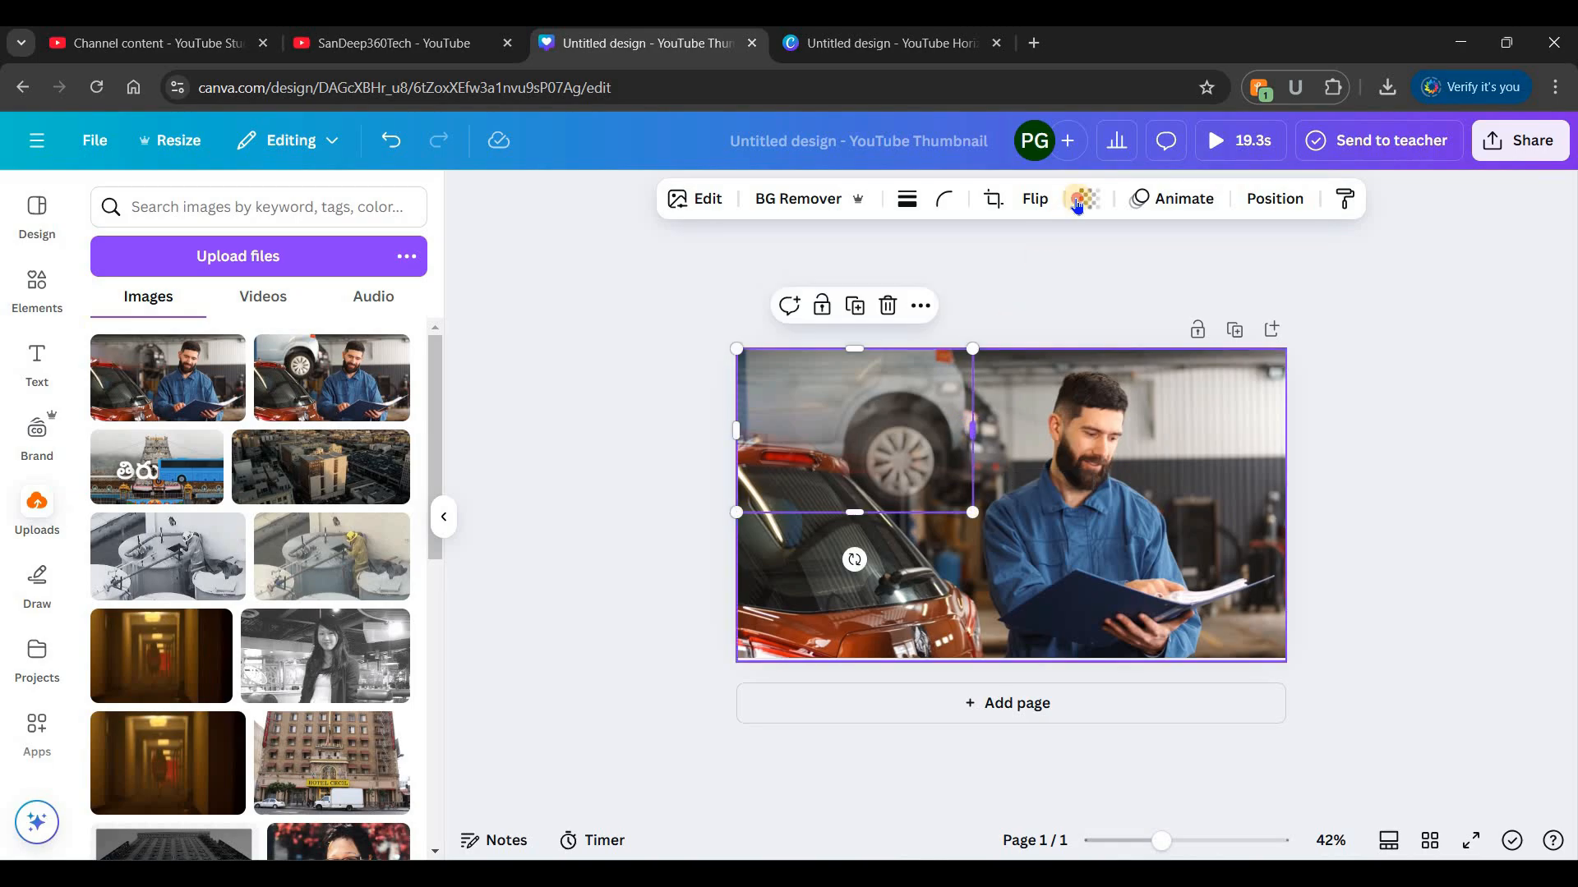
Step: Set the overlay image's transparency to 0 to reveal the silver car, and raise it again to cover the car
drag(1058, 284, 955, 308)
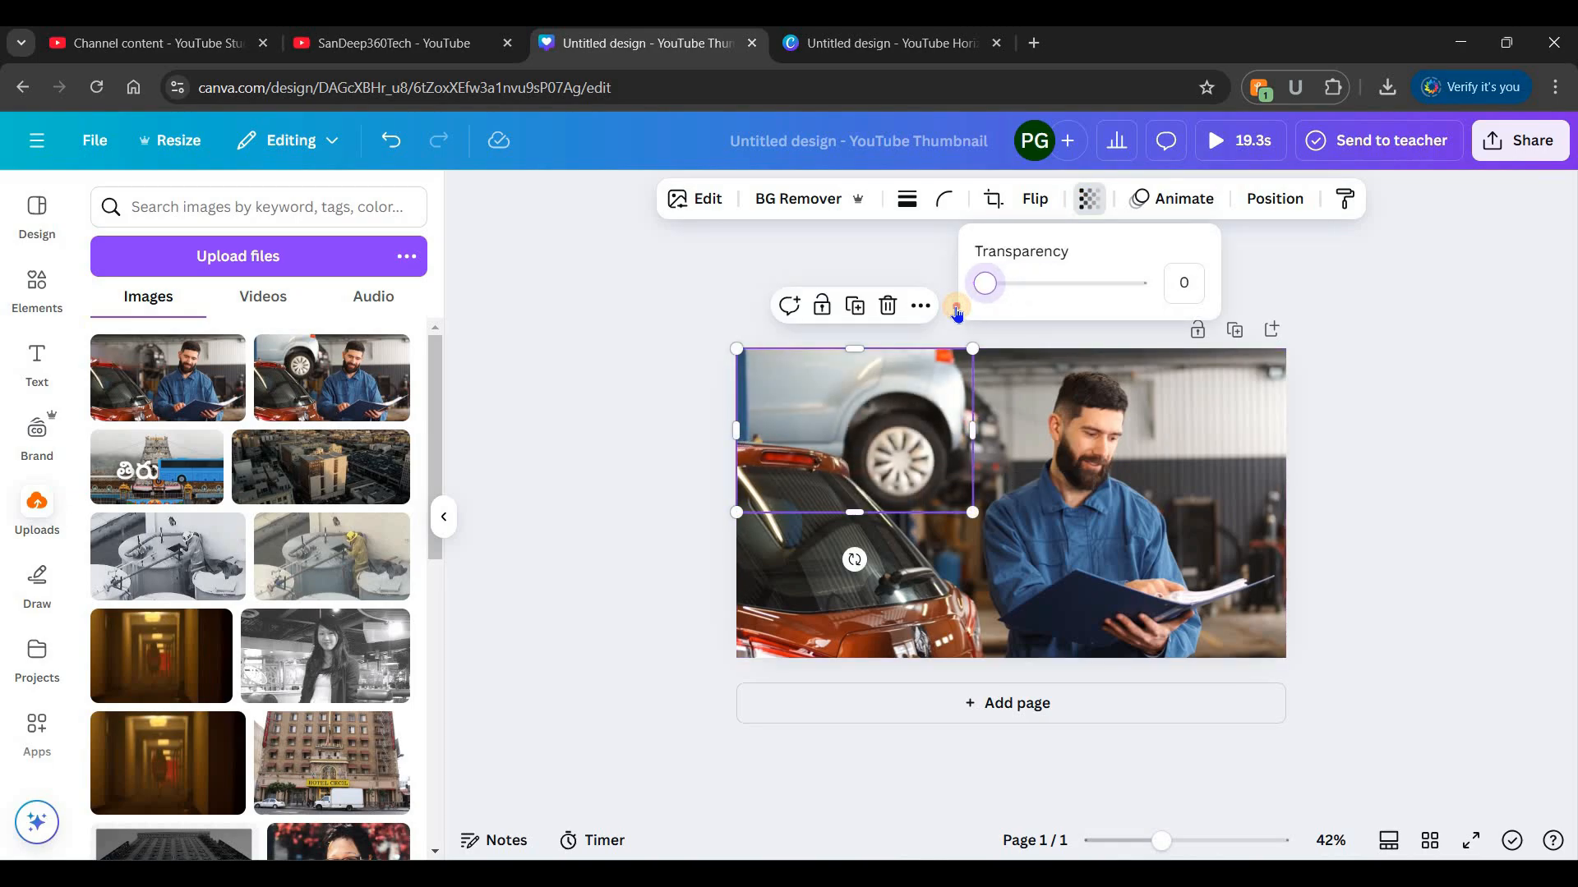
drag(1119, 286, 1178, 280)
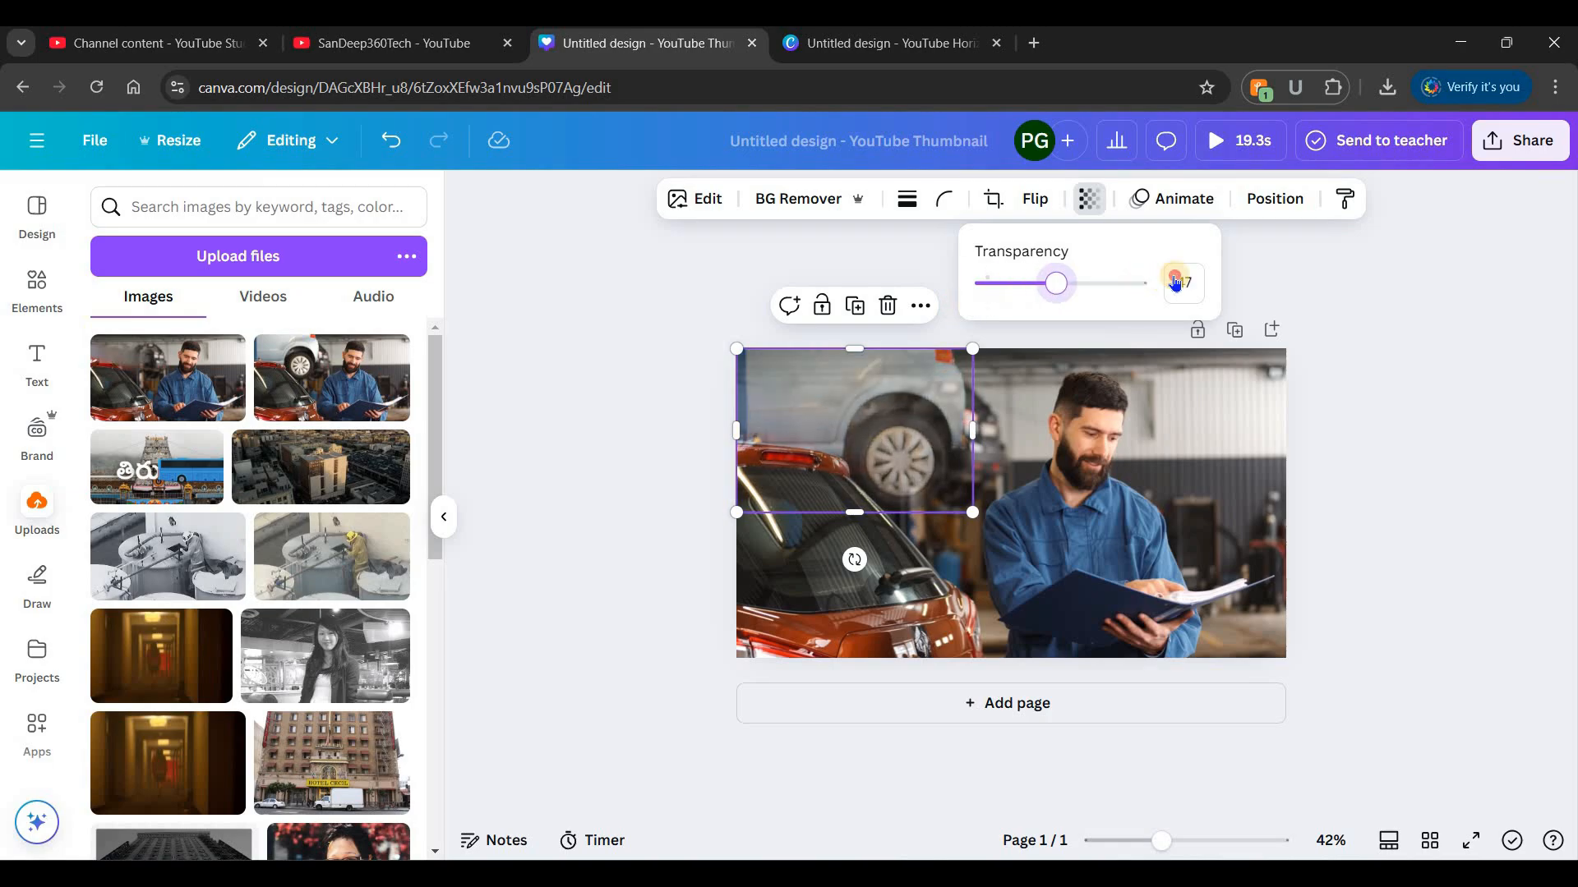
click(1345, 278)
click(1384, 458)
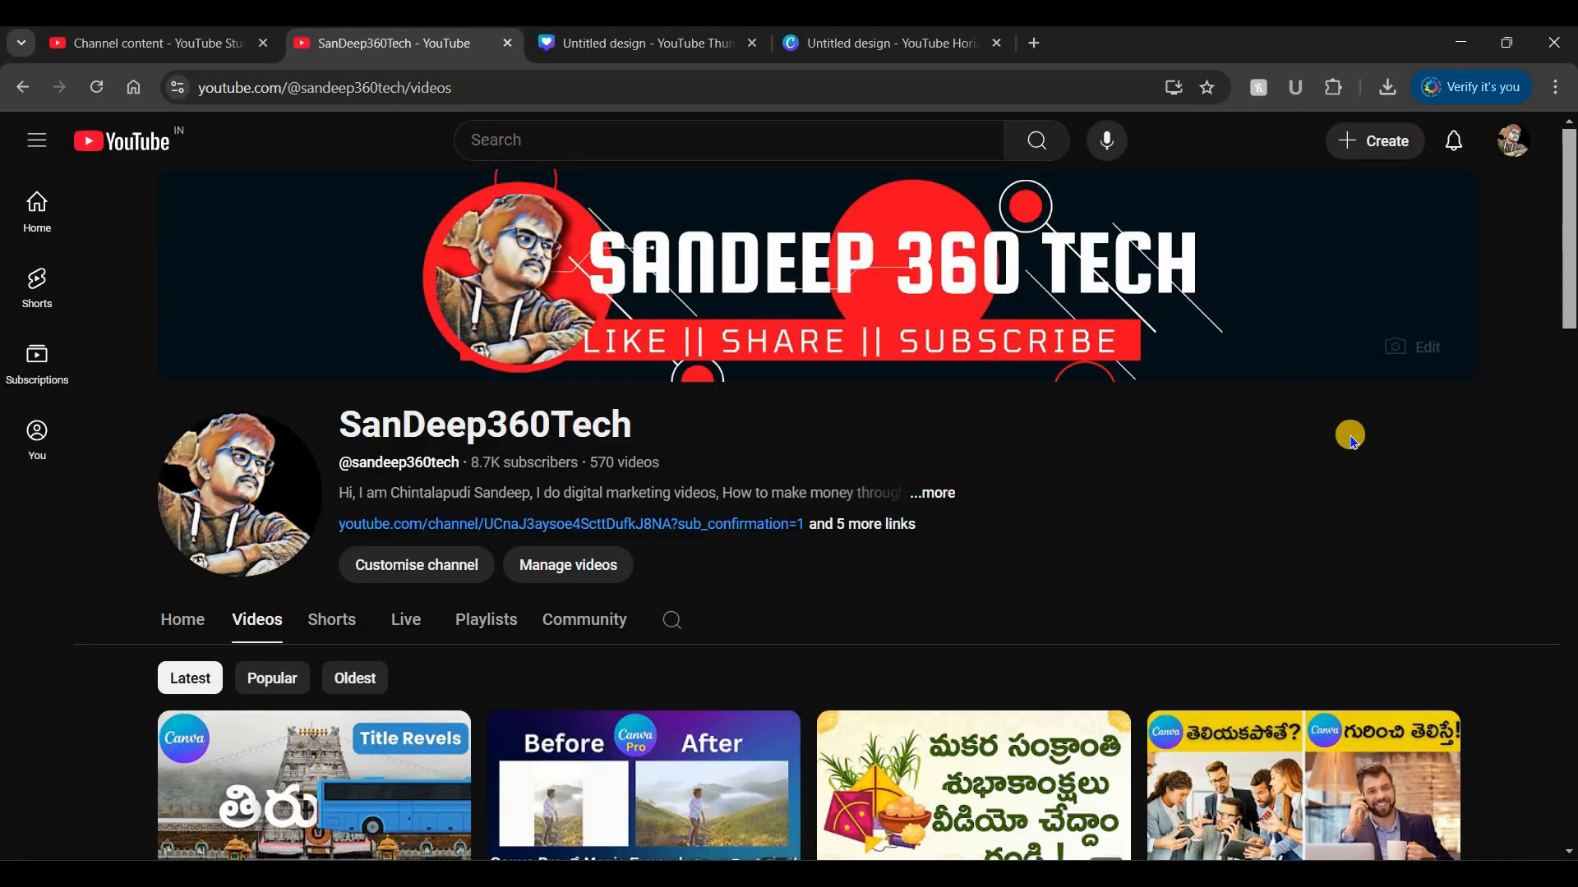
Step: Browse the latest uploads on the YouTube channel's Videos page
scroll(1468, 381, down, 2)
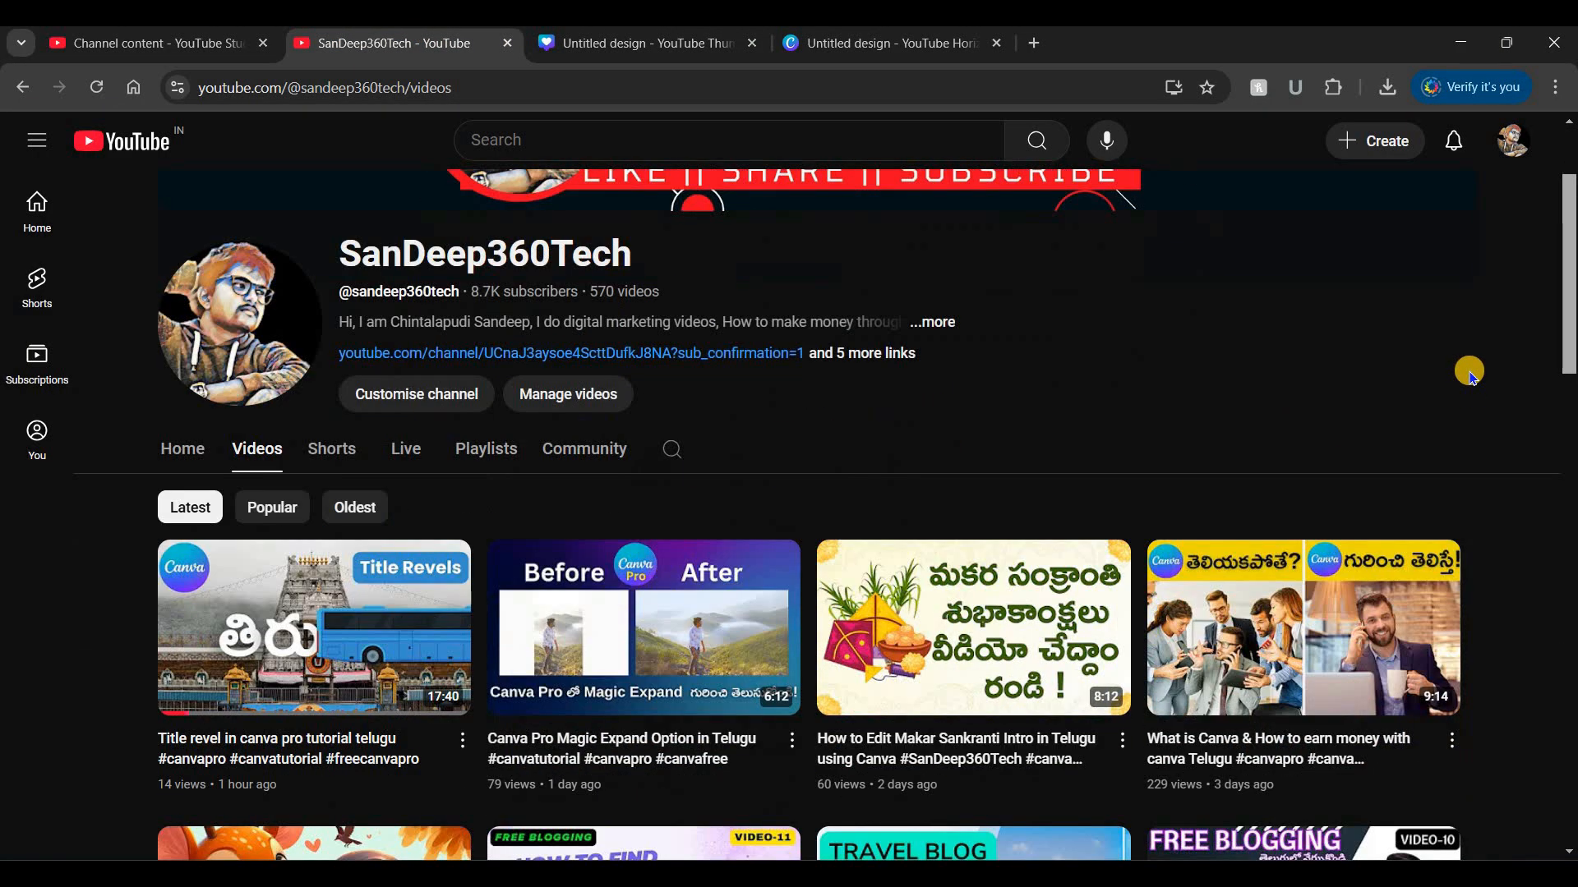
scroll(1509, 345, down, 2)
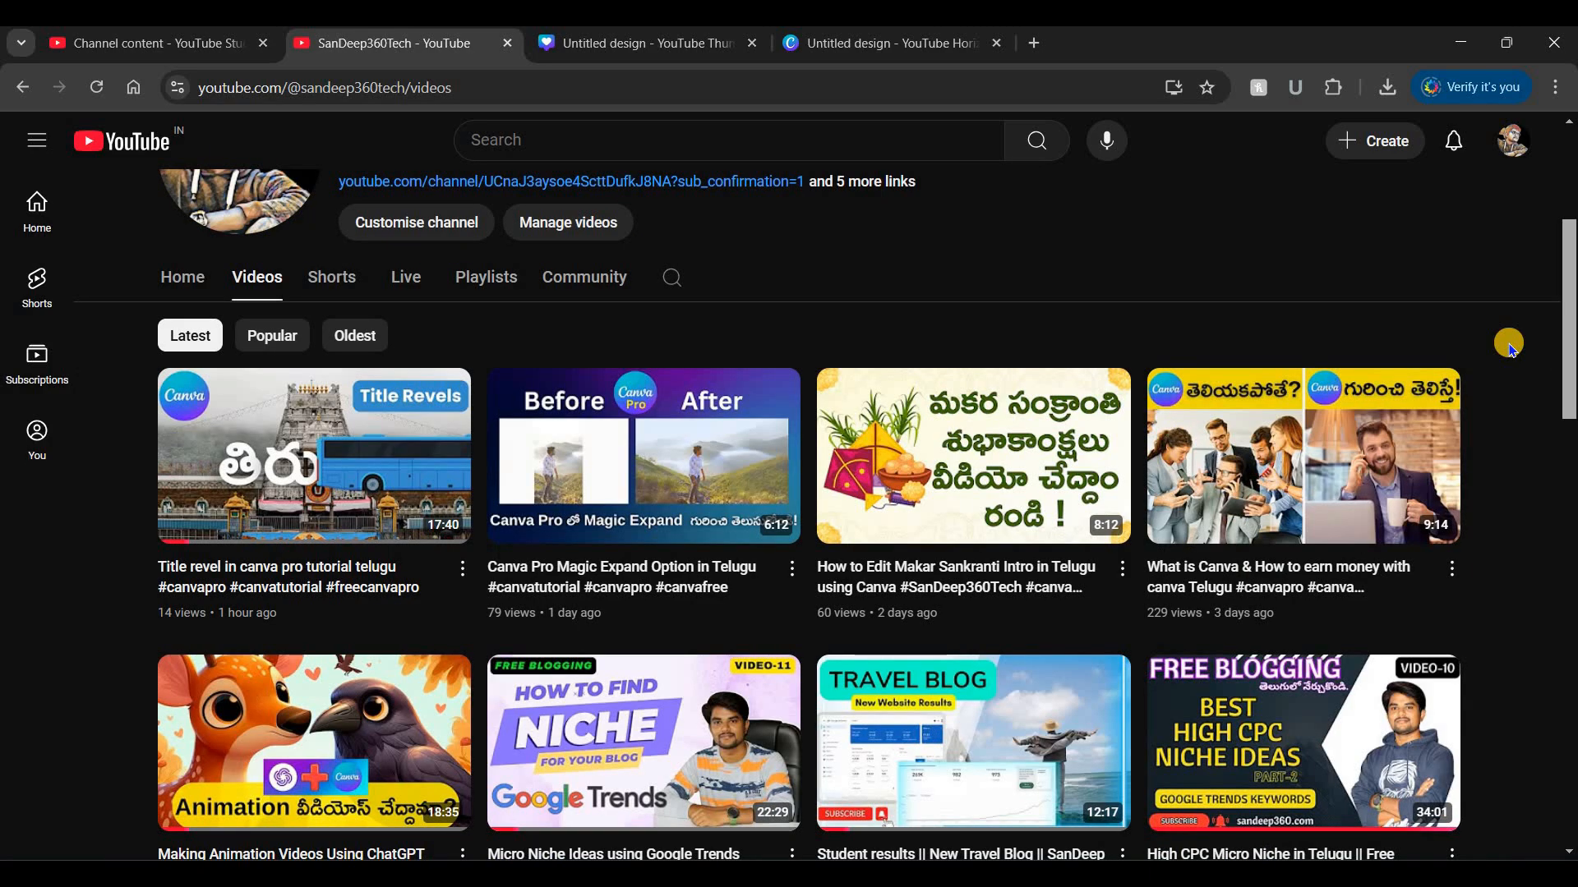
scroll(1510, 349, down, 2)
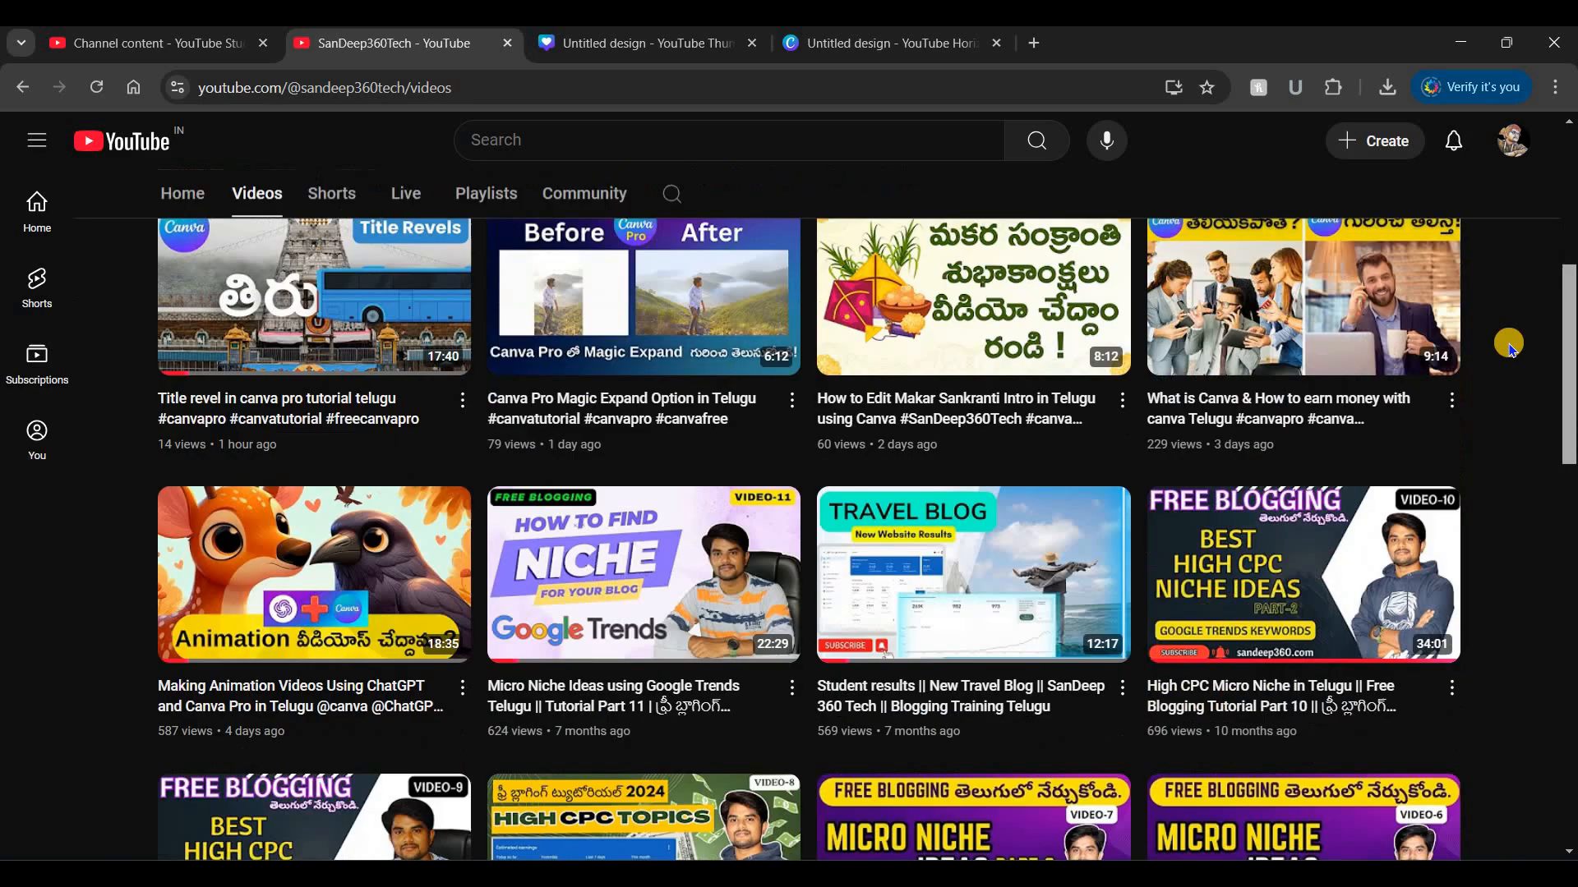
scroll(1510, 349, up, 2)
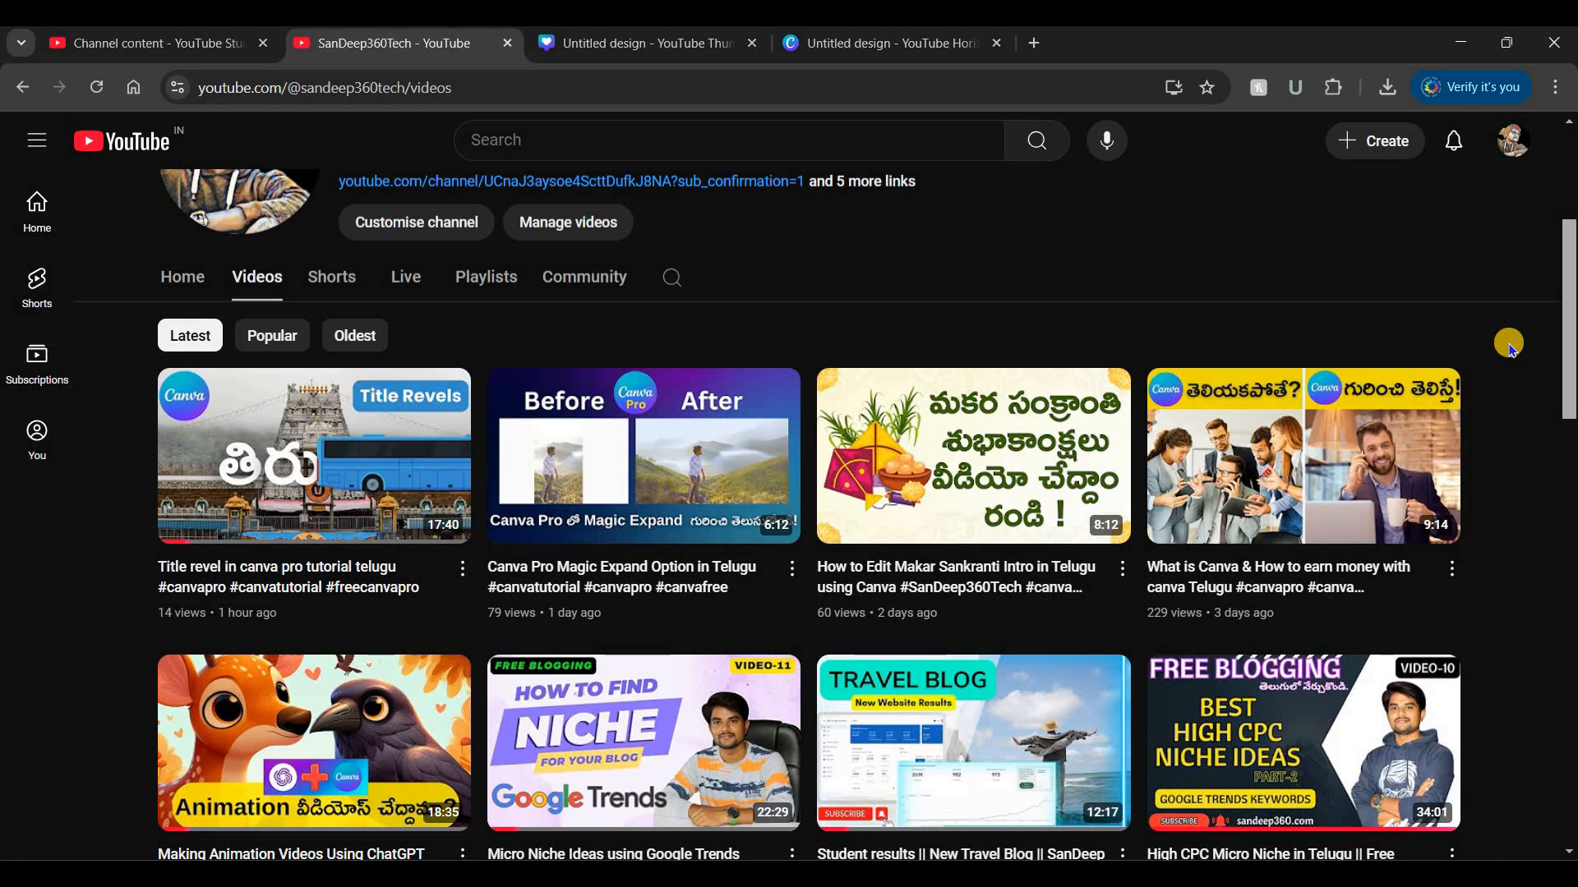
scroll(1510, 348, down, 2)
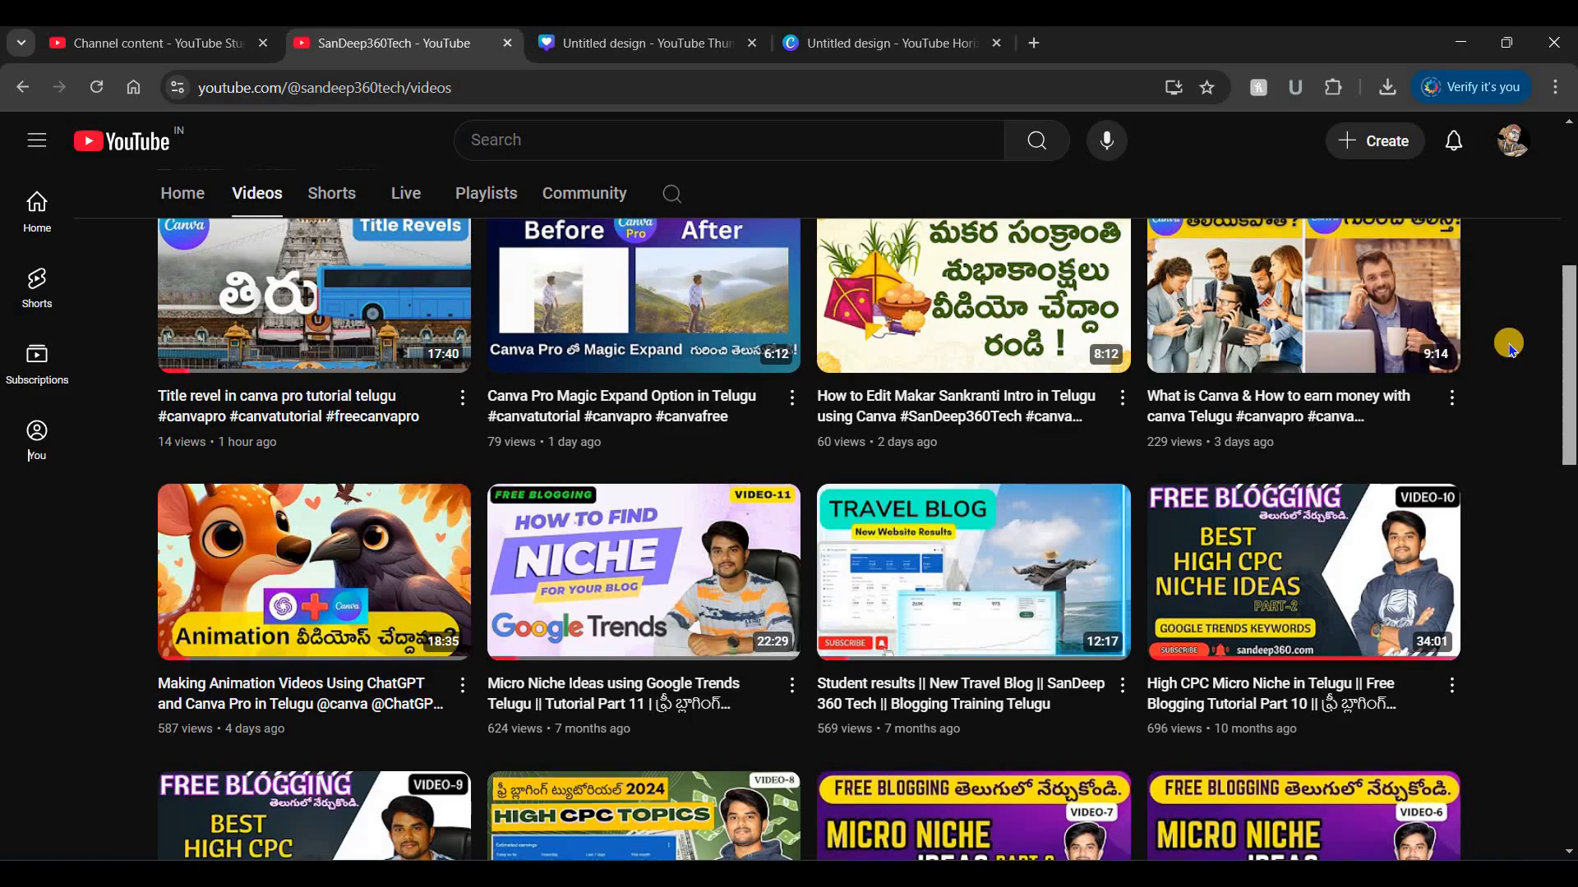
scroll(1511, 348, up, 2)
Step: Switch to the Canva thumbnail design, and go back to the channel's video list on YouTube
key(ctrl+Tab)
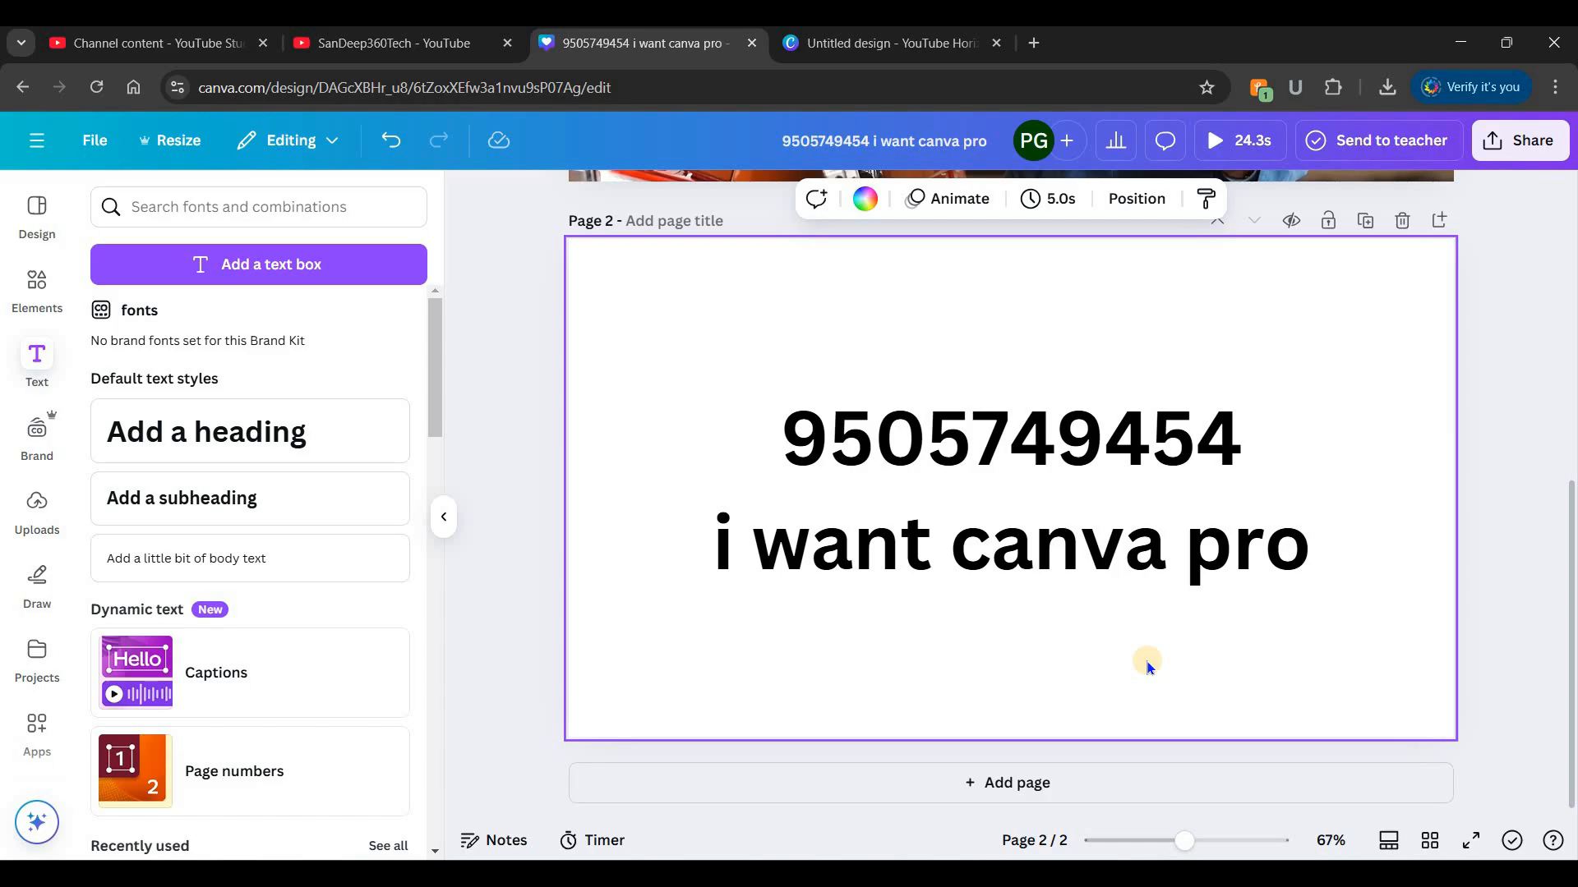
click(354, 42)
scroll(944, 377, down, 2)
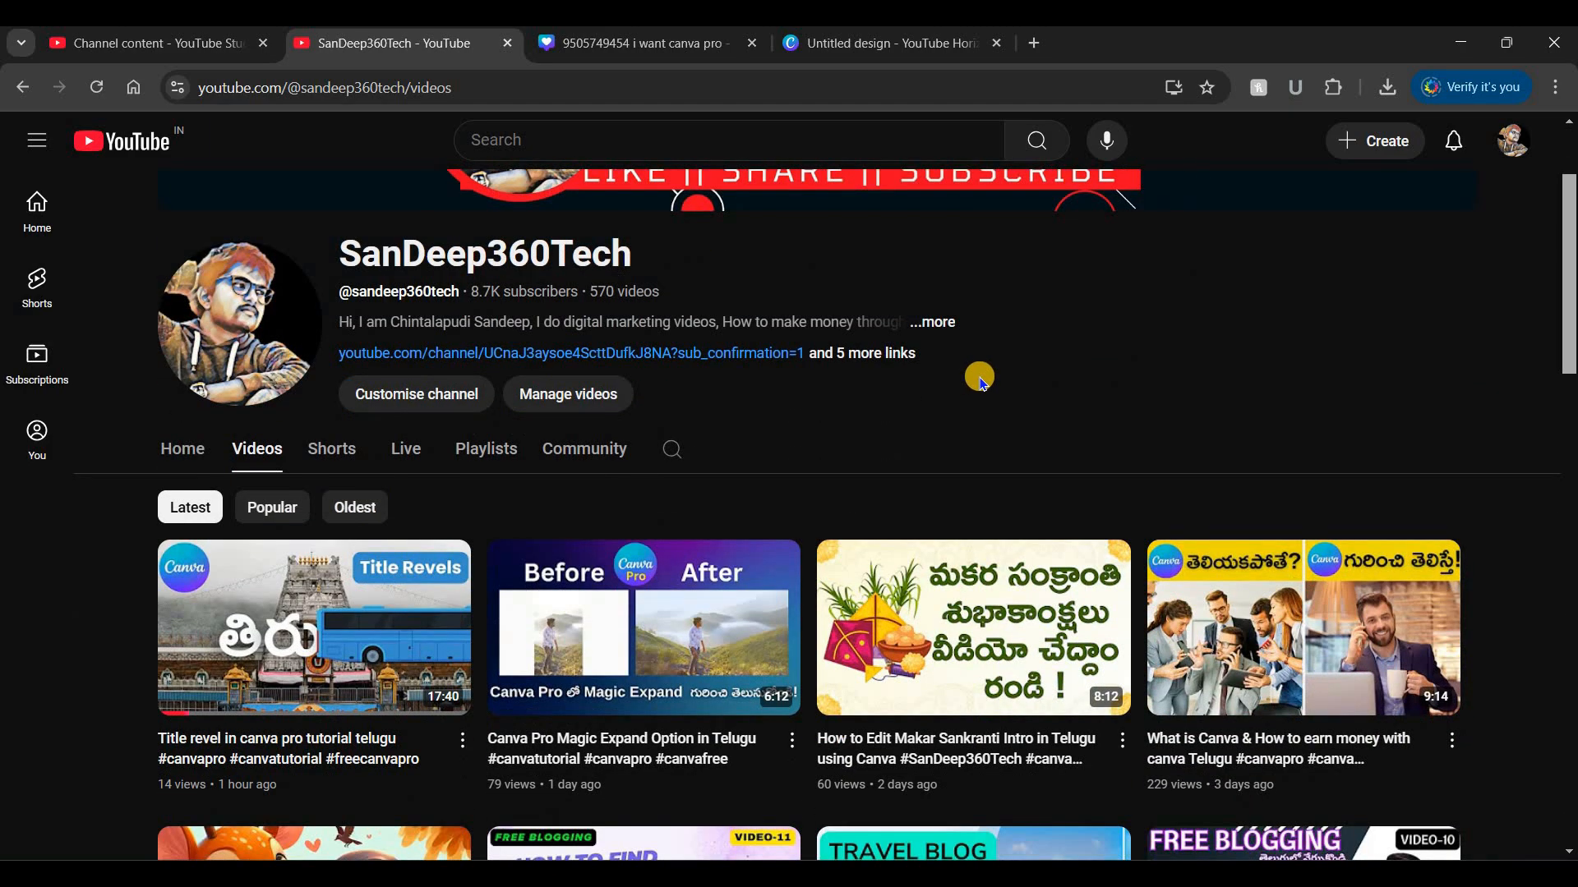